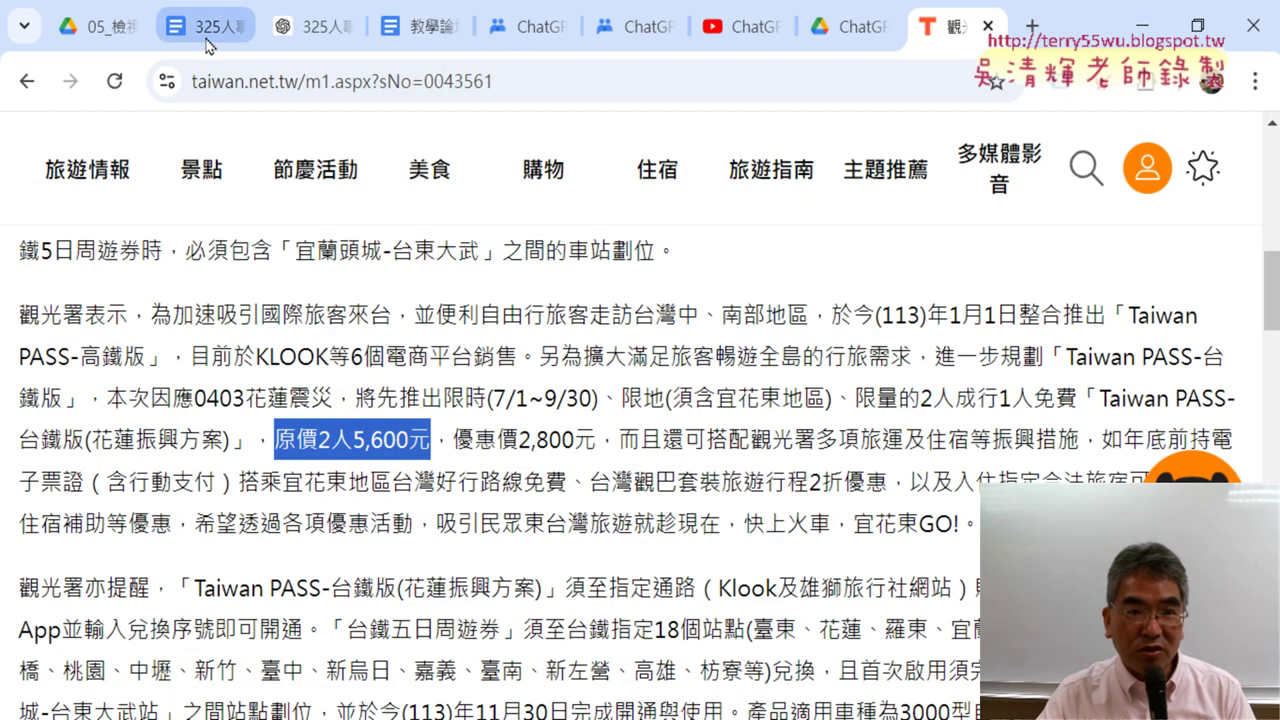
Glance at the 05_檢視與參照函數 Drive folder, then return to the 325人事資料分欄 notes document
left_click(200, 27)
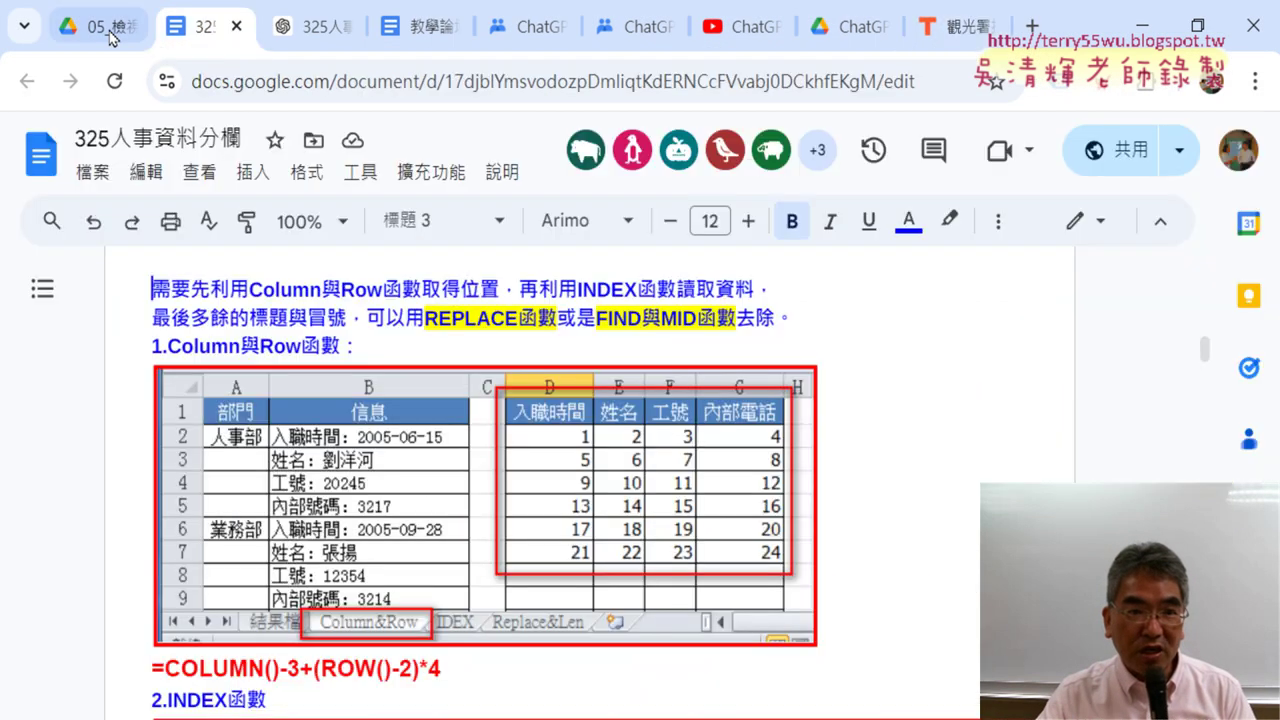
left_click(112, 35)
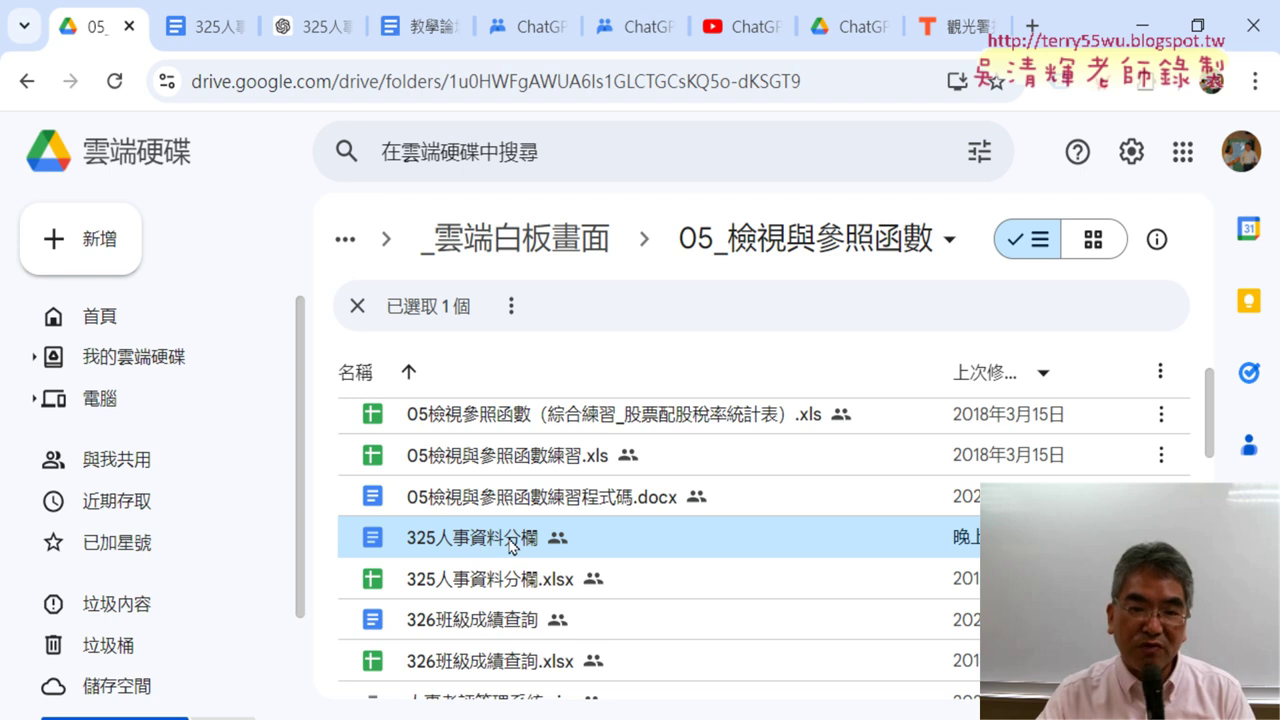
left_click(202, 30)
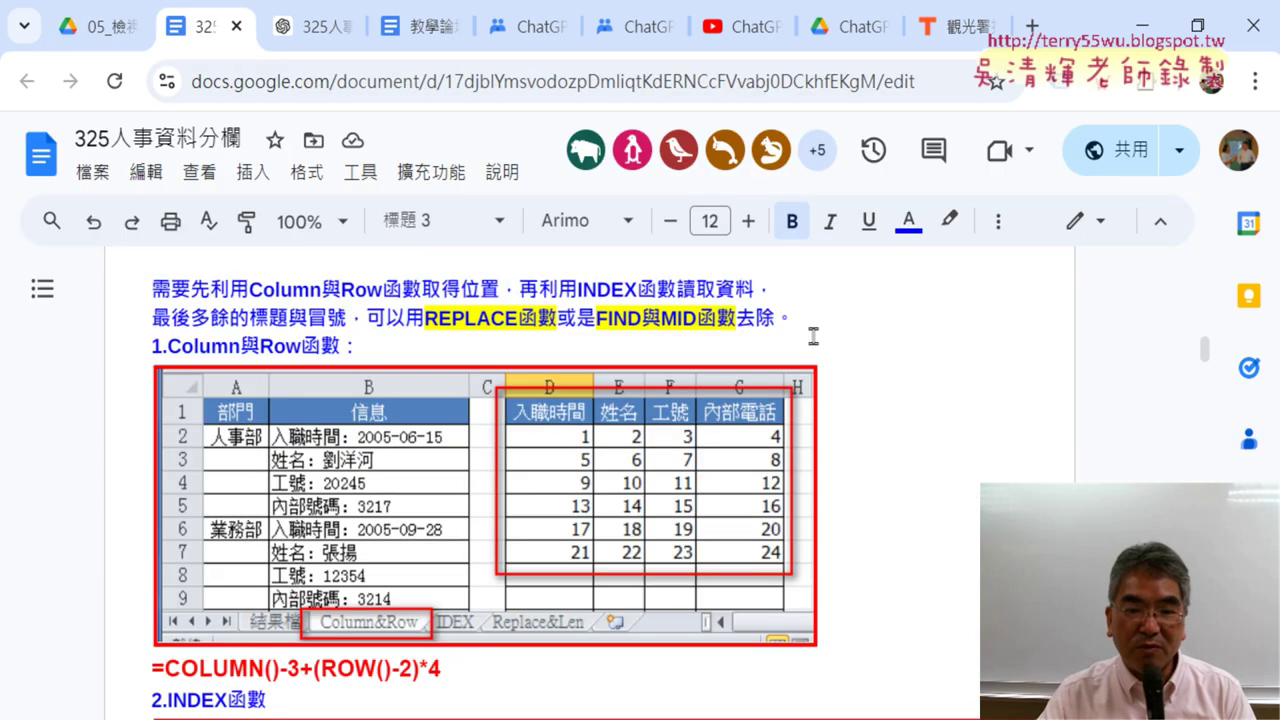
Scroll through the notes past the OFFSET, INDEX and INDIRECT sections, then back to CopyDataAfterColon2
scroll(813, 336, "down", 4)
scroll(813, 336, "down", 5)
scroll(813, 336, "down", 3)
scroll(813, 336, "down", 3)
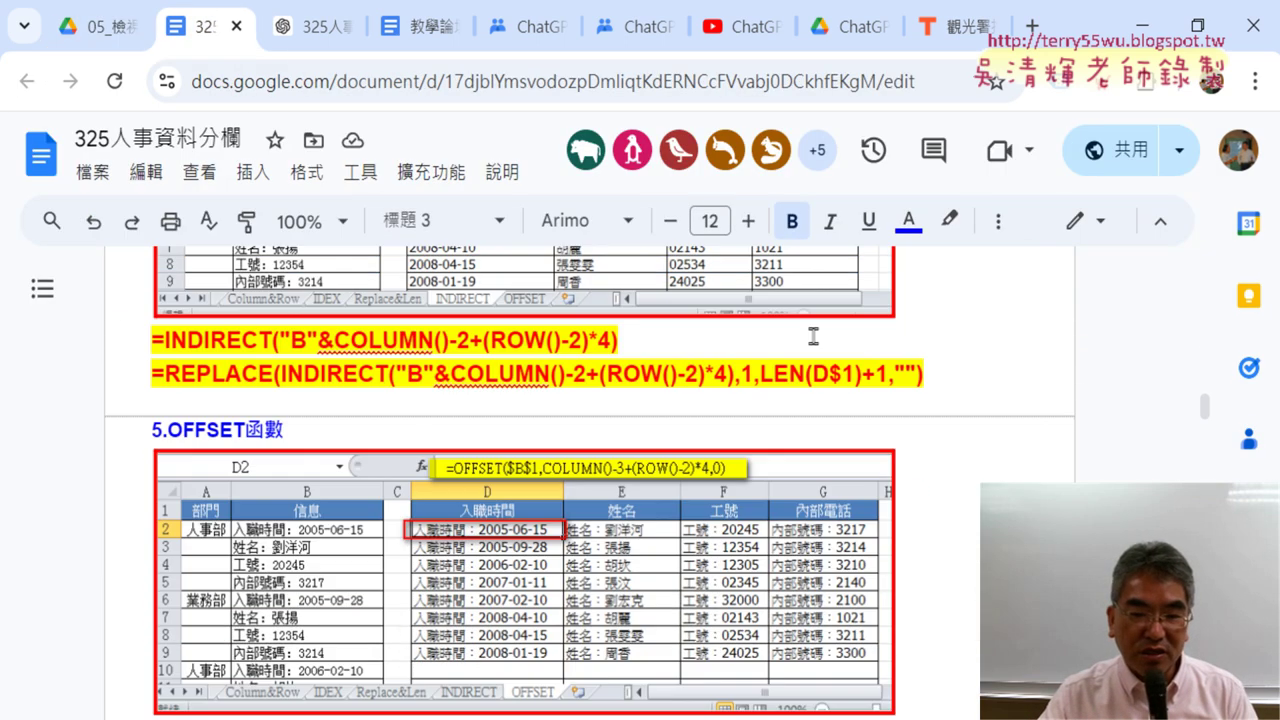
scroll(815, 340, "down", 3)
scroll(820, 345, "down", 3)
scroll(837, 361, "down", 3)
scroll(840, 370, "down", 3)
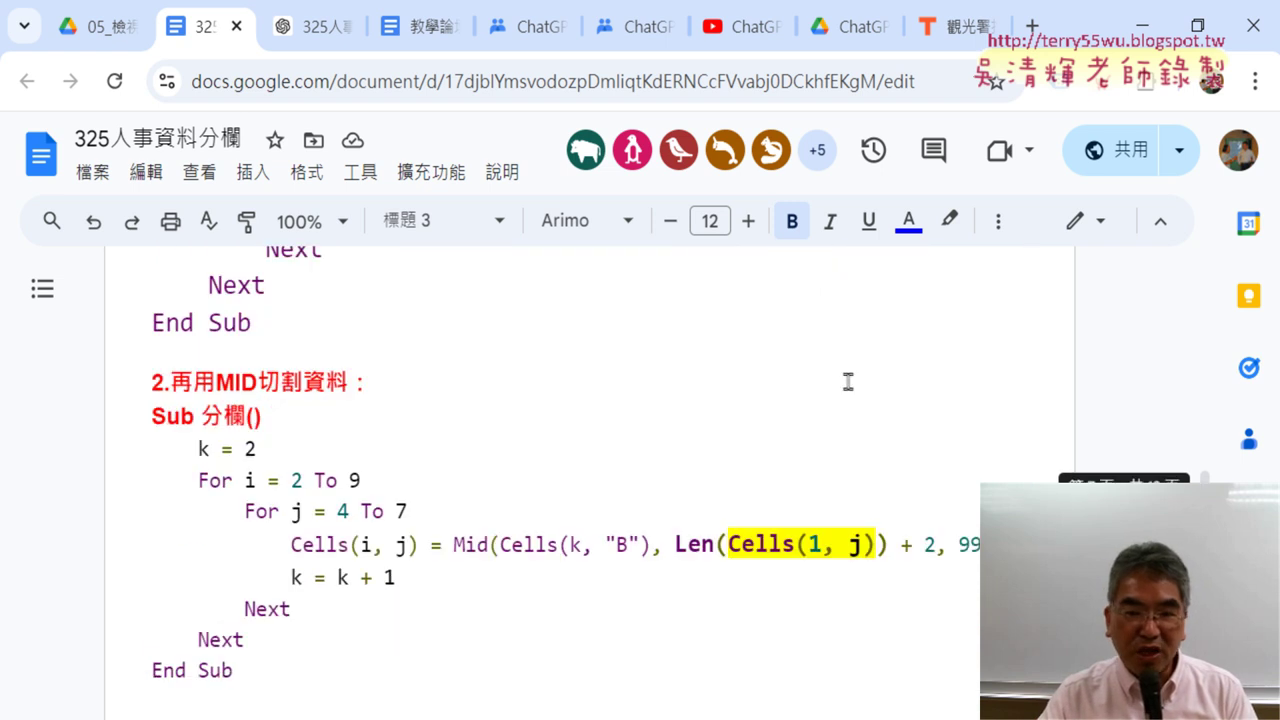
scroll(846, 380, "down", 3)
scroll(846, 380, "down", 3)
scroll(846, 382, "down", 3)
scroll(846, 382, "down", 1)
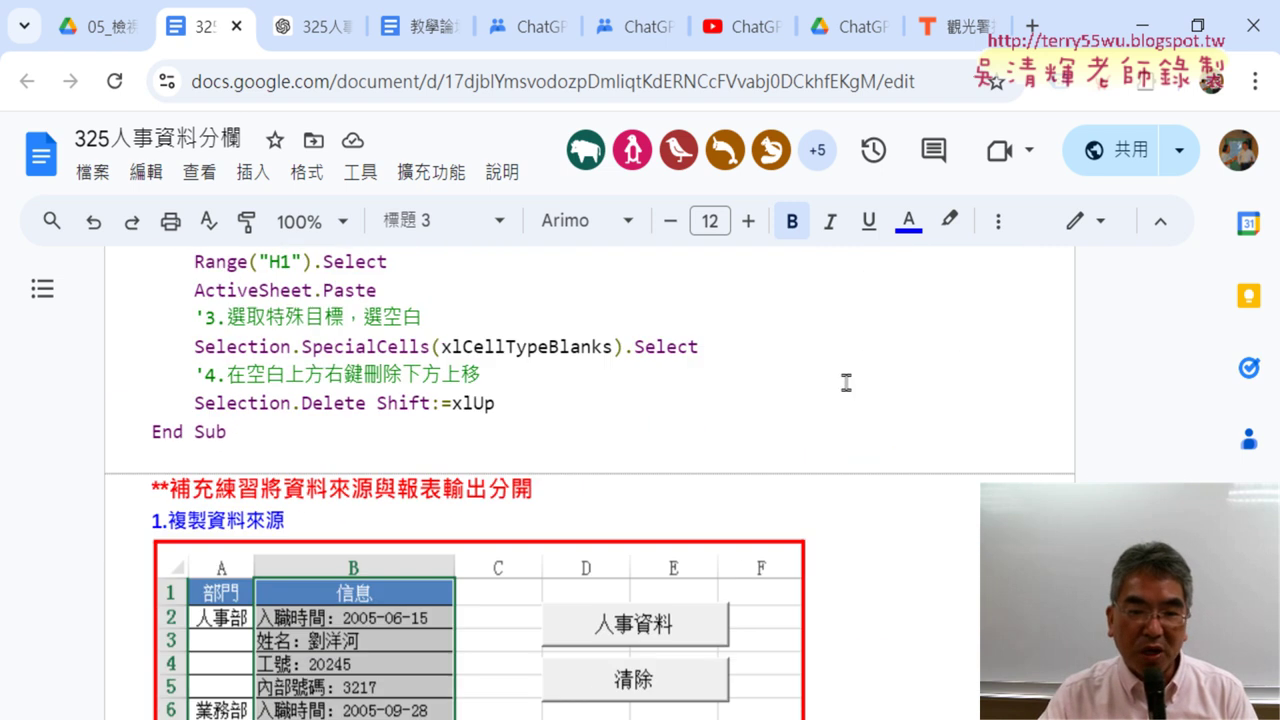
scroll(846, 382, "up", 5)
scroll(846, 382, "up", 1)
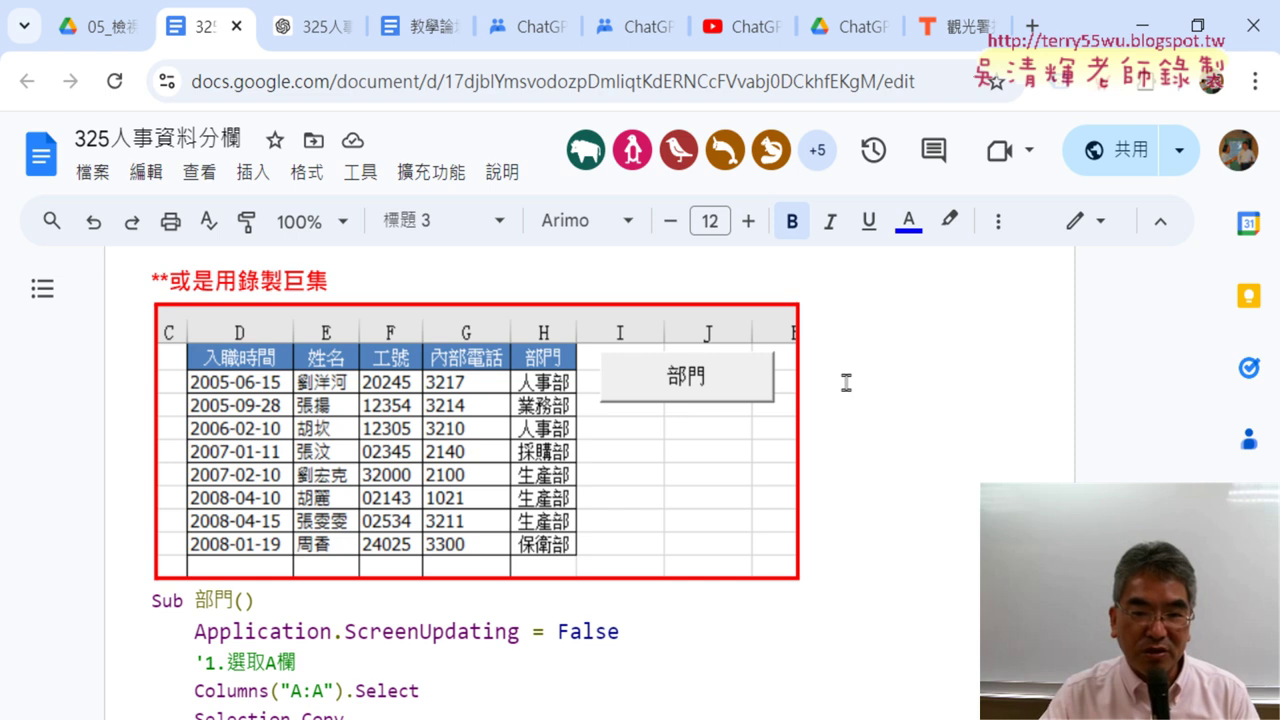
scroll(846, 382, "up", 5)
scroll(846, 382, "up", 5)
scroll(846, 382, "up", 5)
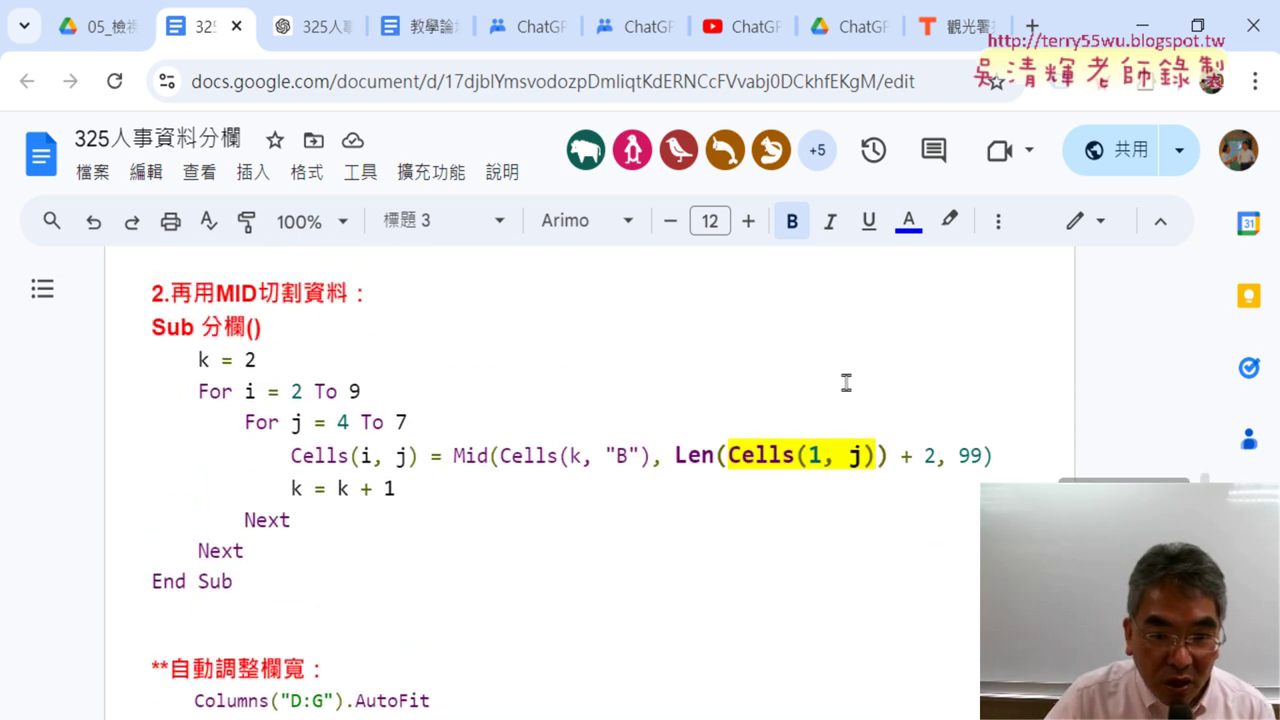
scroll(846, 382, "up", 3)
scroll(846, 382, "up", 5)
scroll(846, 382, "up", 5)
scroll(846, 382, "up", 1)
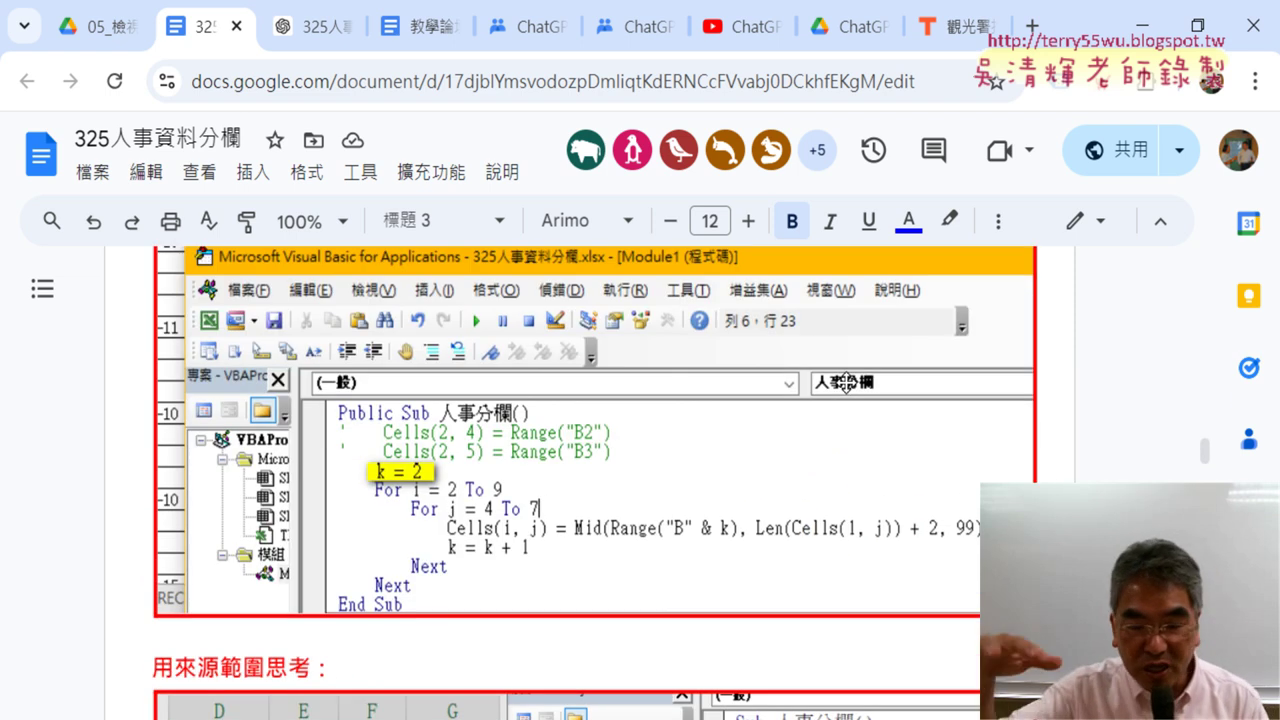
scroll(846, 382, "up", 5)
scroll(846, 382, "up", 5)
scroll(846, 382, "up", 5)
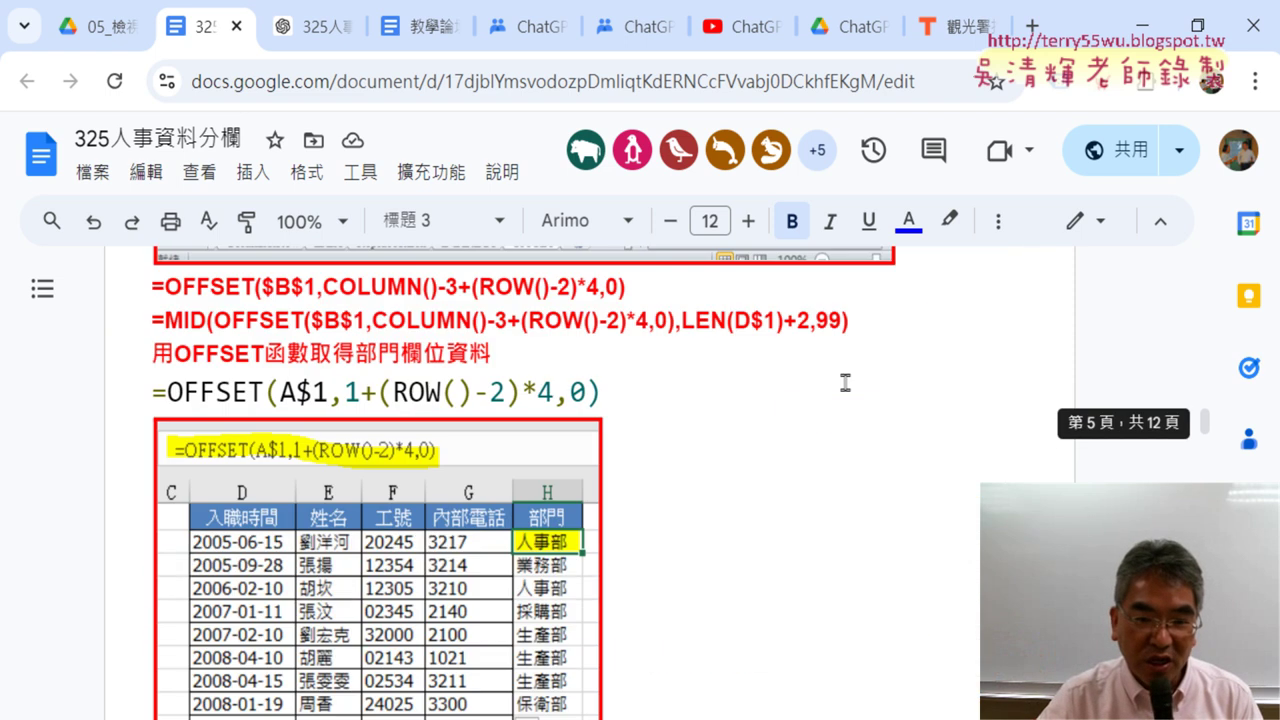
scroll(846, 382, "up", 5)
scroll(846, 382, "up", 5)
scroll(846, 382, "up", 5)
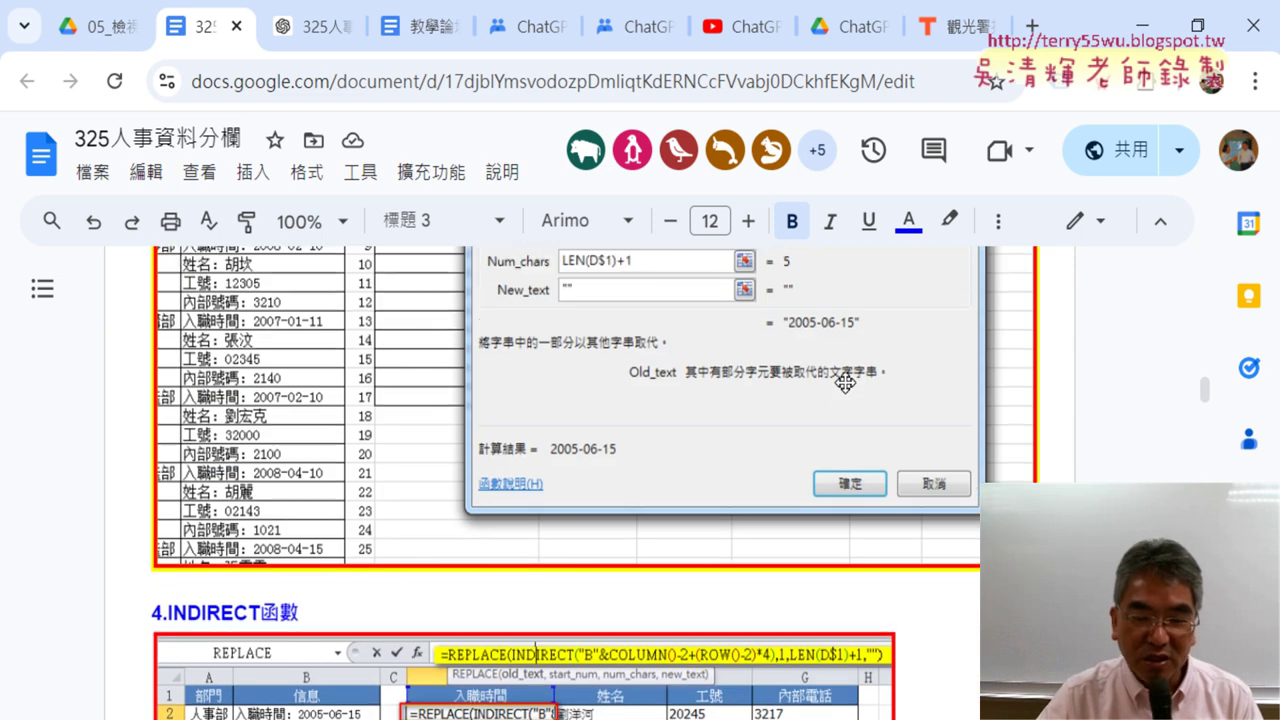
scroll(846, 382, "up", 5)
scroll(846, 382, "up", 5)
scroll(846, 382, "up", 4)
scroll(846, 382, "up", 7)
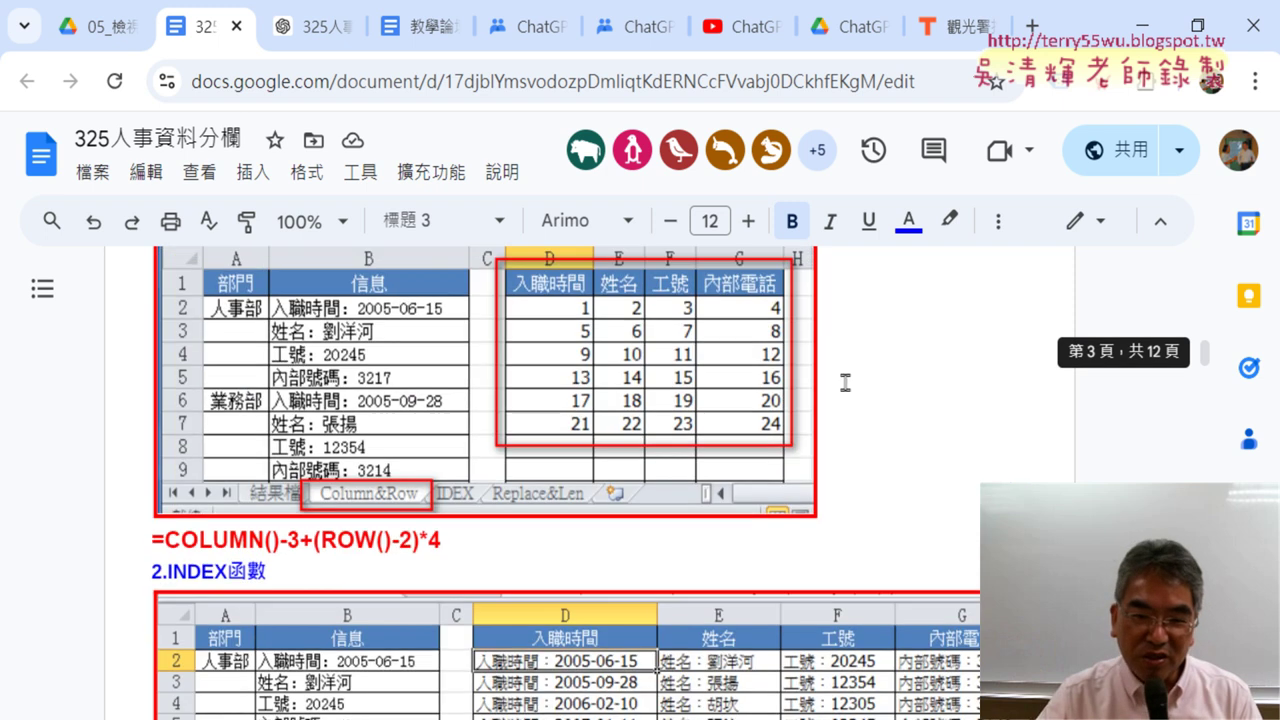
scroll(846, 382, "up", 3)
scroll(846, 382, "up", 3)
scroll(954, 388, "up", 5)
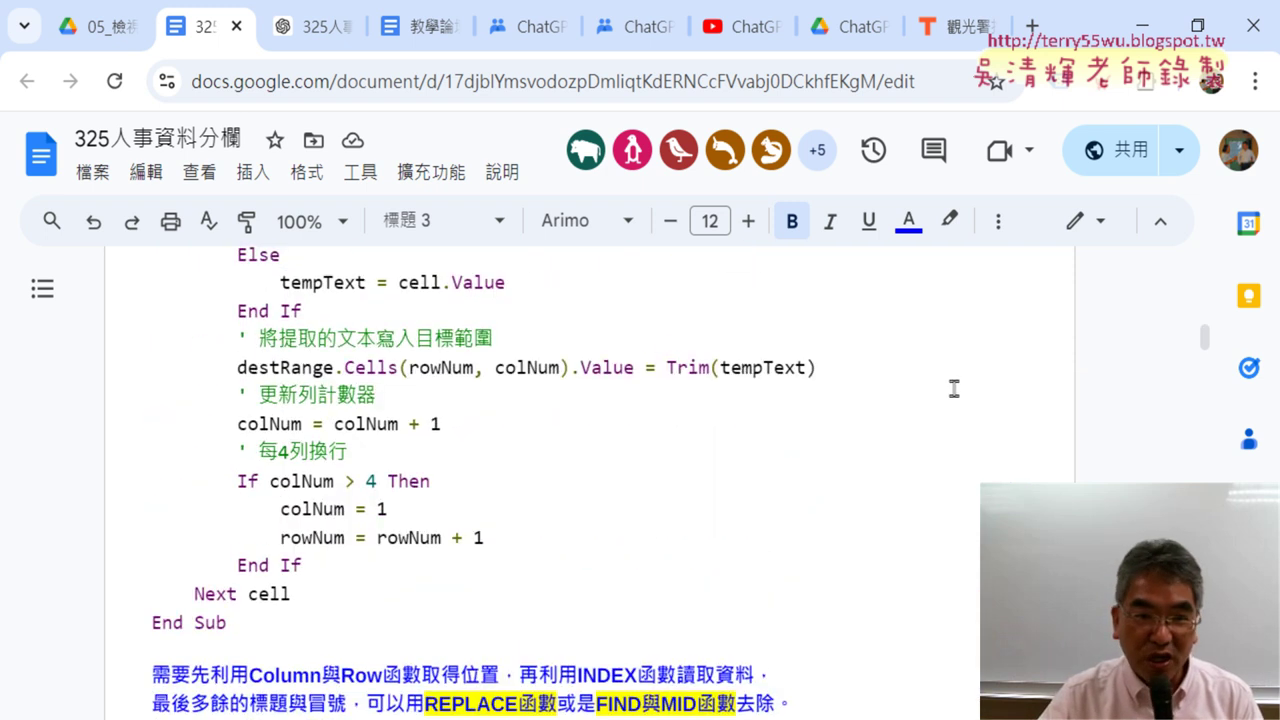
scroll(954, 388, "up", 2)
scroll(954, 388, "down", 1)
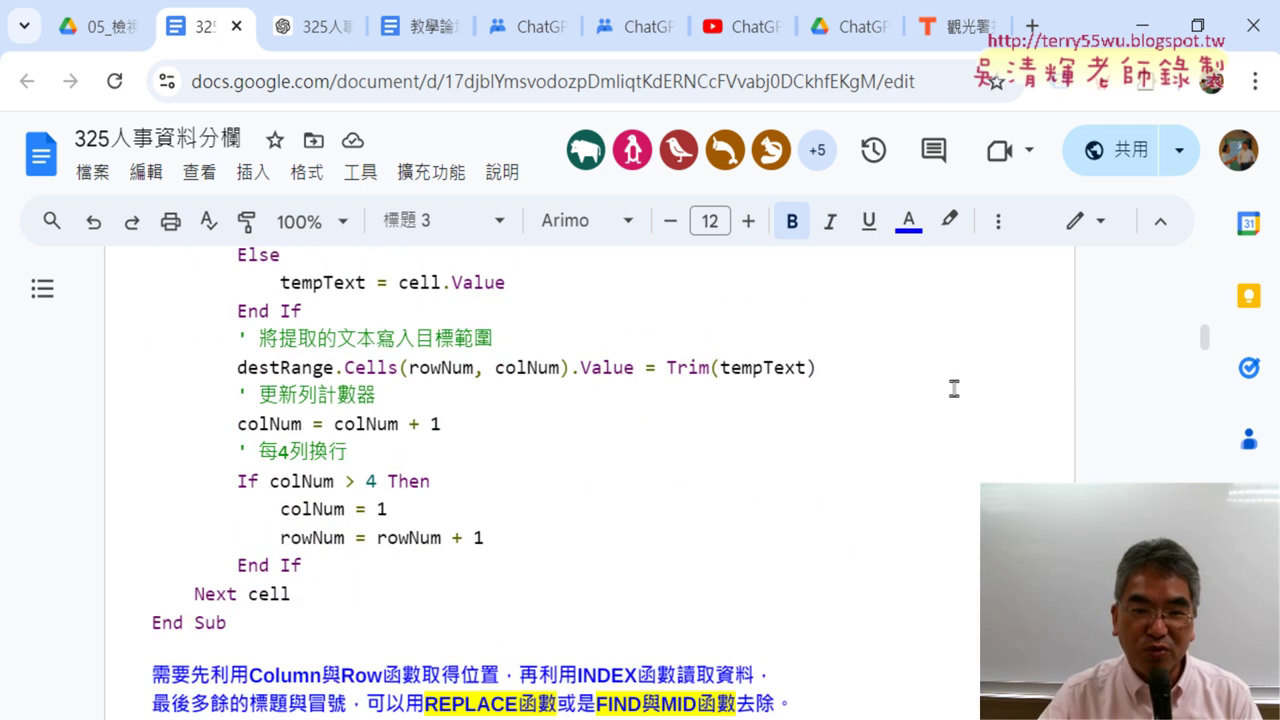
scroll(954, 388, "up", 2)
scroll(954, 388, "up", 3)
scroll(954, 388, "up", 2)
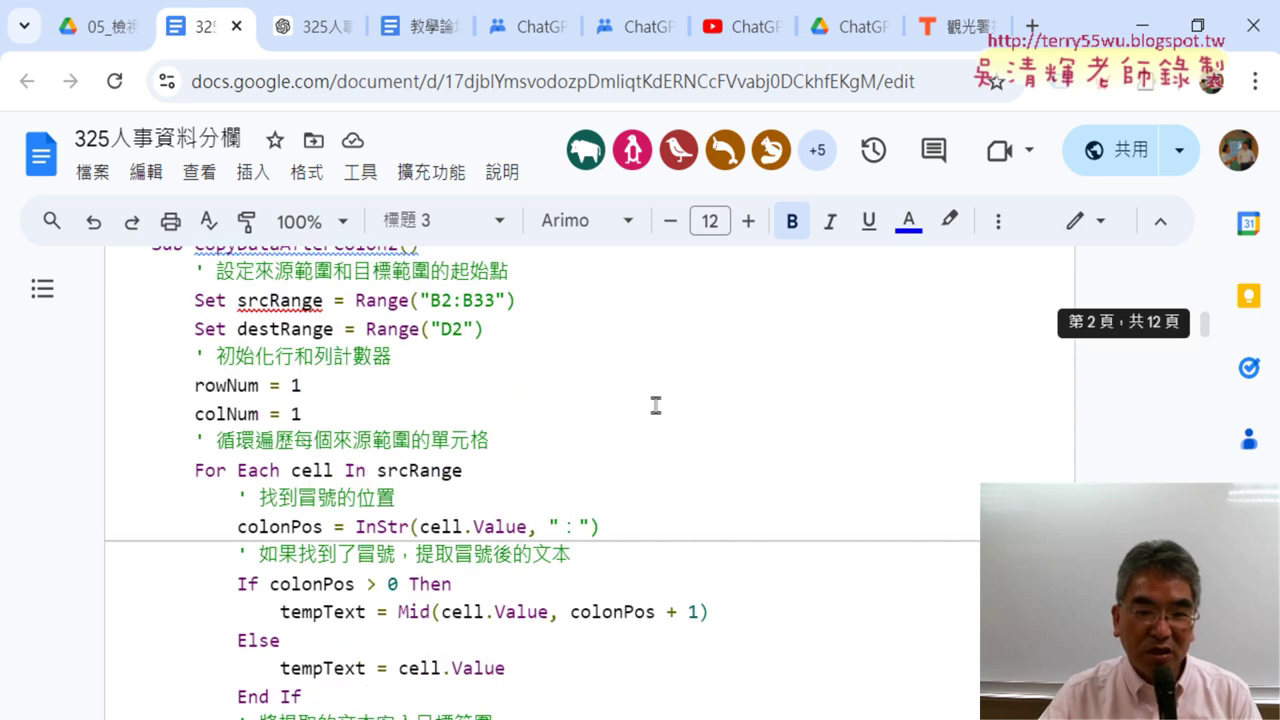
scroll(577, 449, "up", 2)
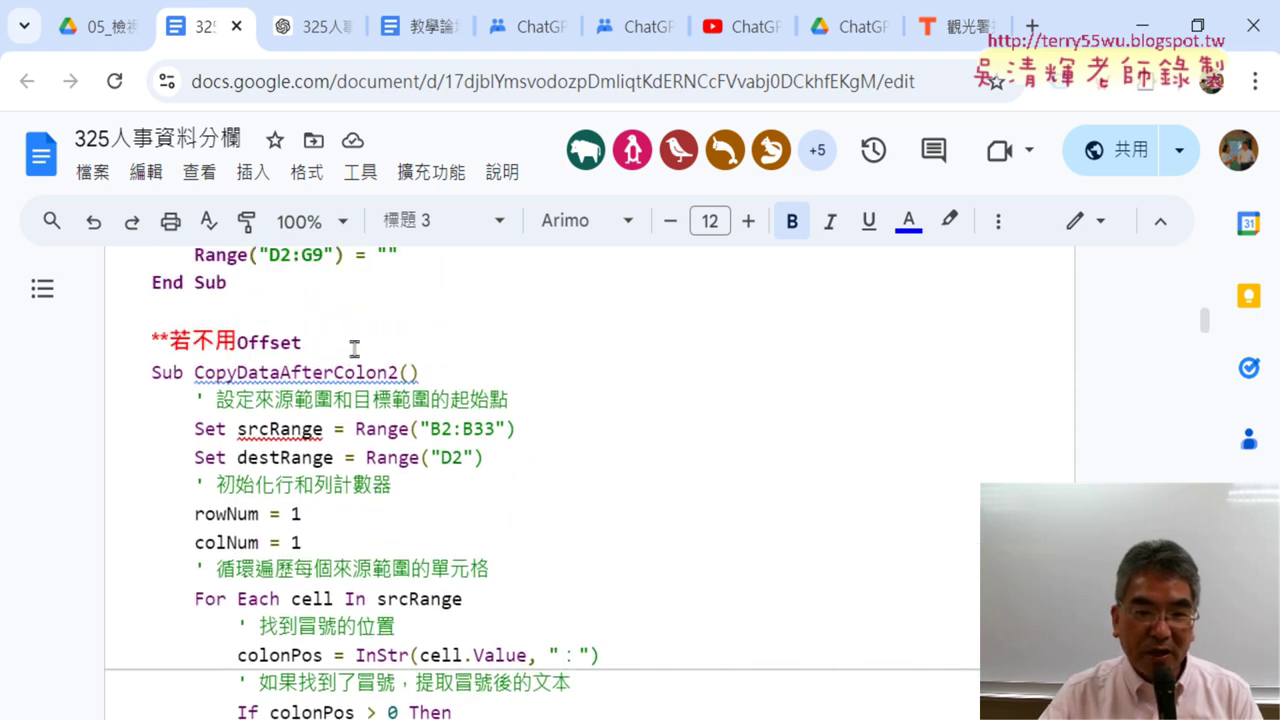
Highlight the 2 at the end of CopyDataAfterColon2 in yellow
mouse_move(354, 347)
left_mouse_down()
mouse_move(160, 345)
mouse_move(397, 377)
left_mouse_up()
left_click(153, 374)
left_click(396, 375)
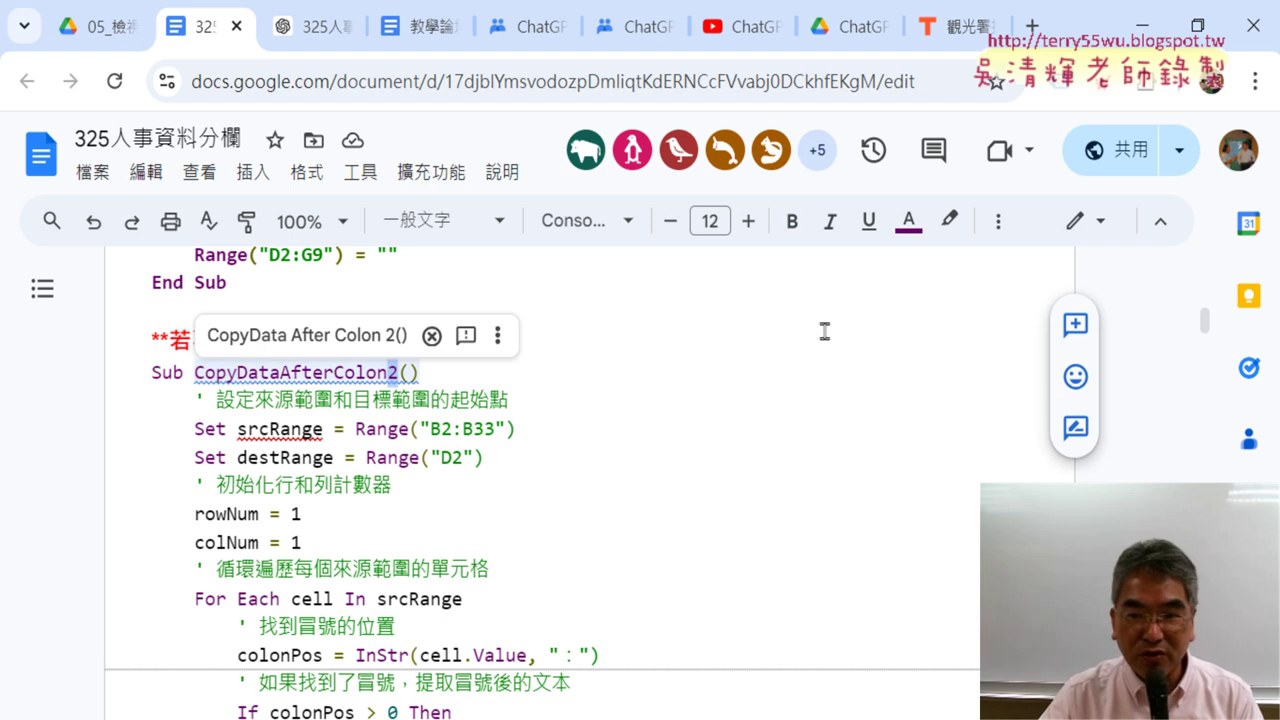
left_click(949, 220)
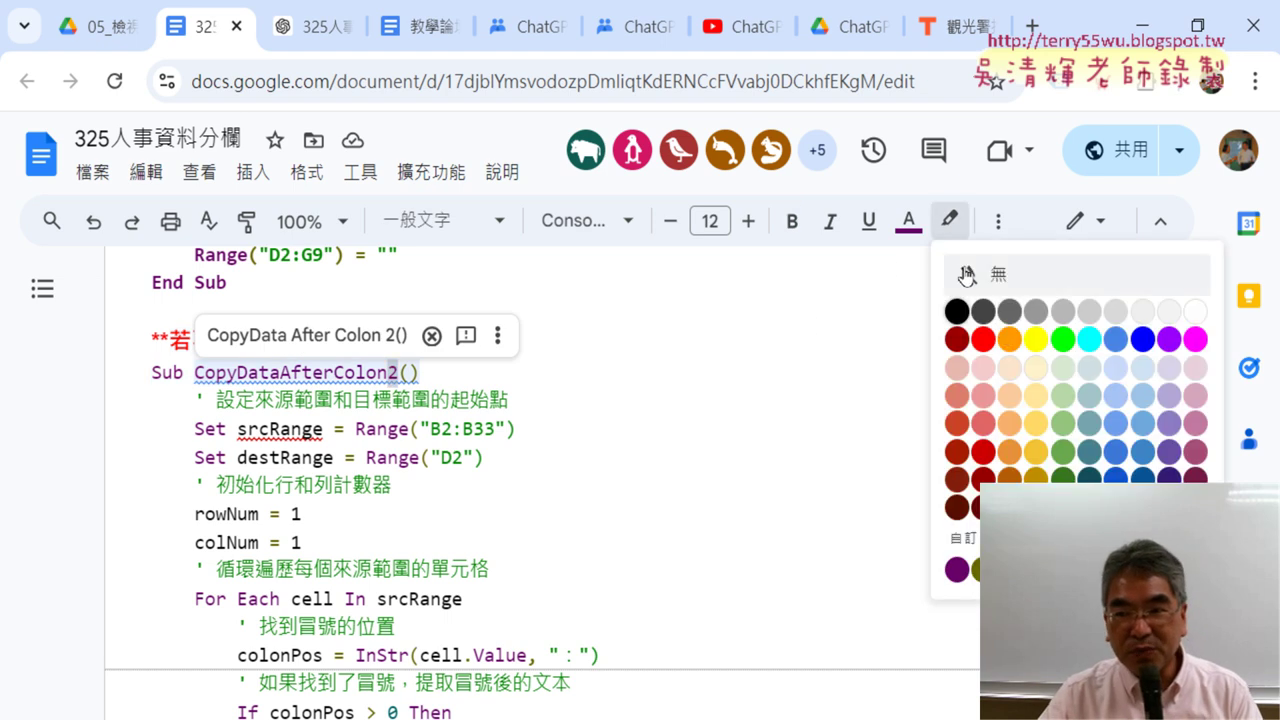
left_click(1046, 340)
left_click(656, 429)
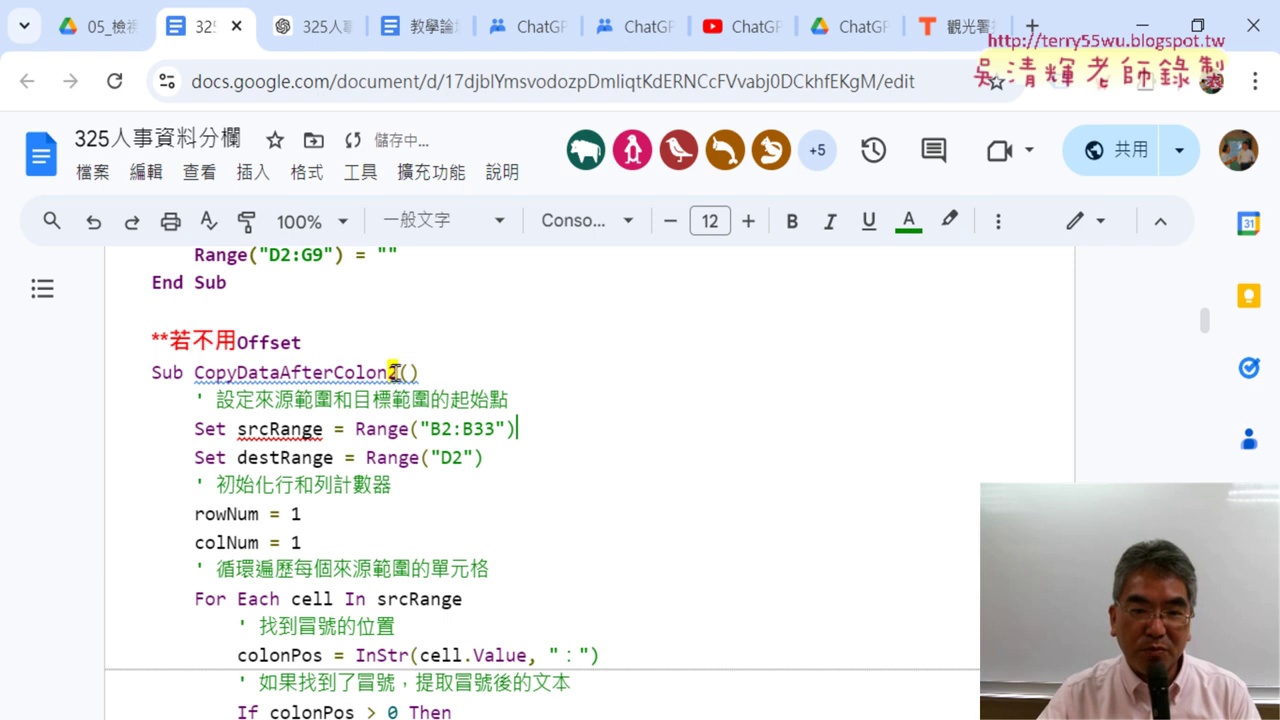
Enlarge the font size of that 2 by two steps
left_click_drag(388, 372, 401, 373)
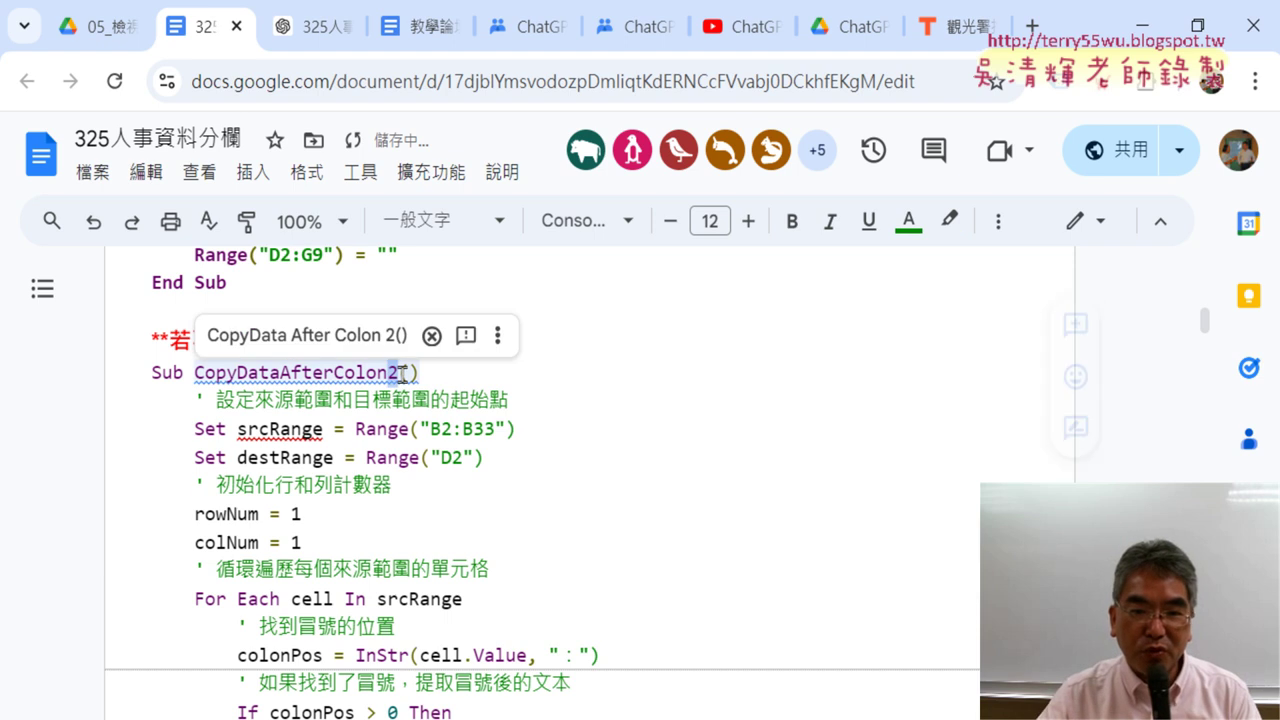
left_click(748, 222)
left_click(748, 222)
left_click(748, 222)
left_click(748, 222)
left_click(748, 222)
left_click(667, 405)
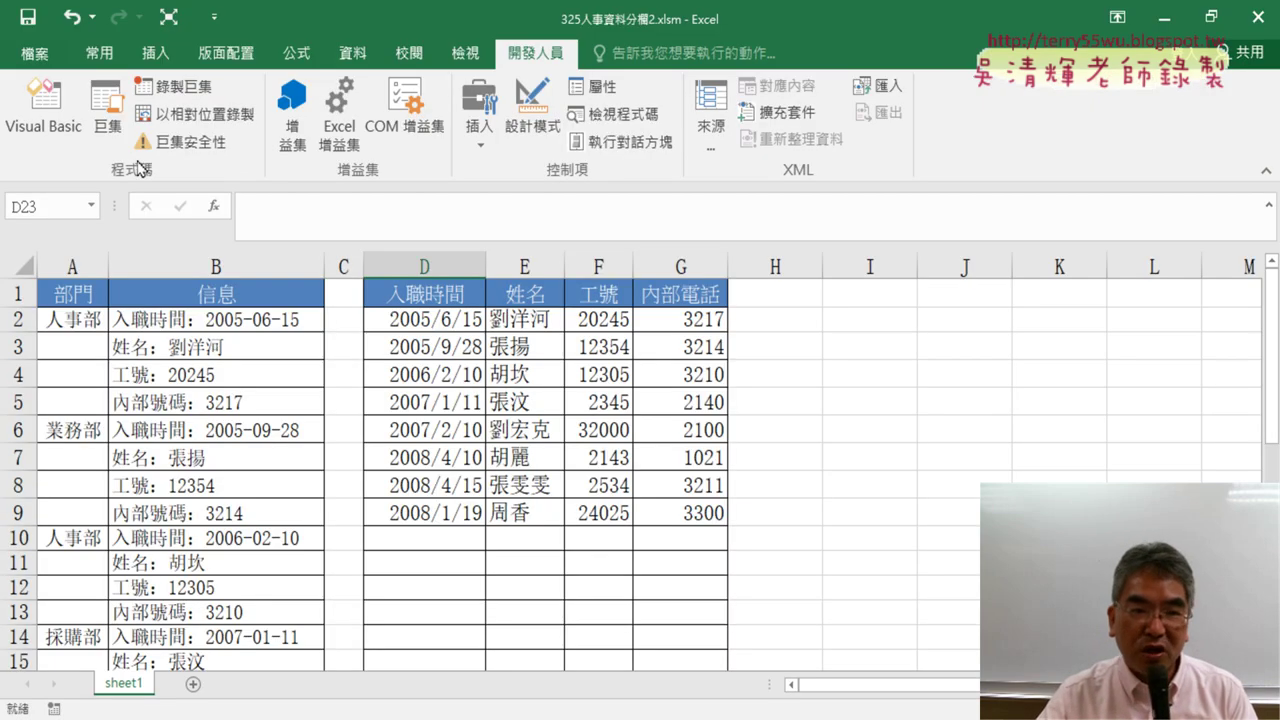
left_click(57, 127)
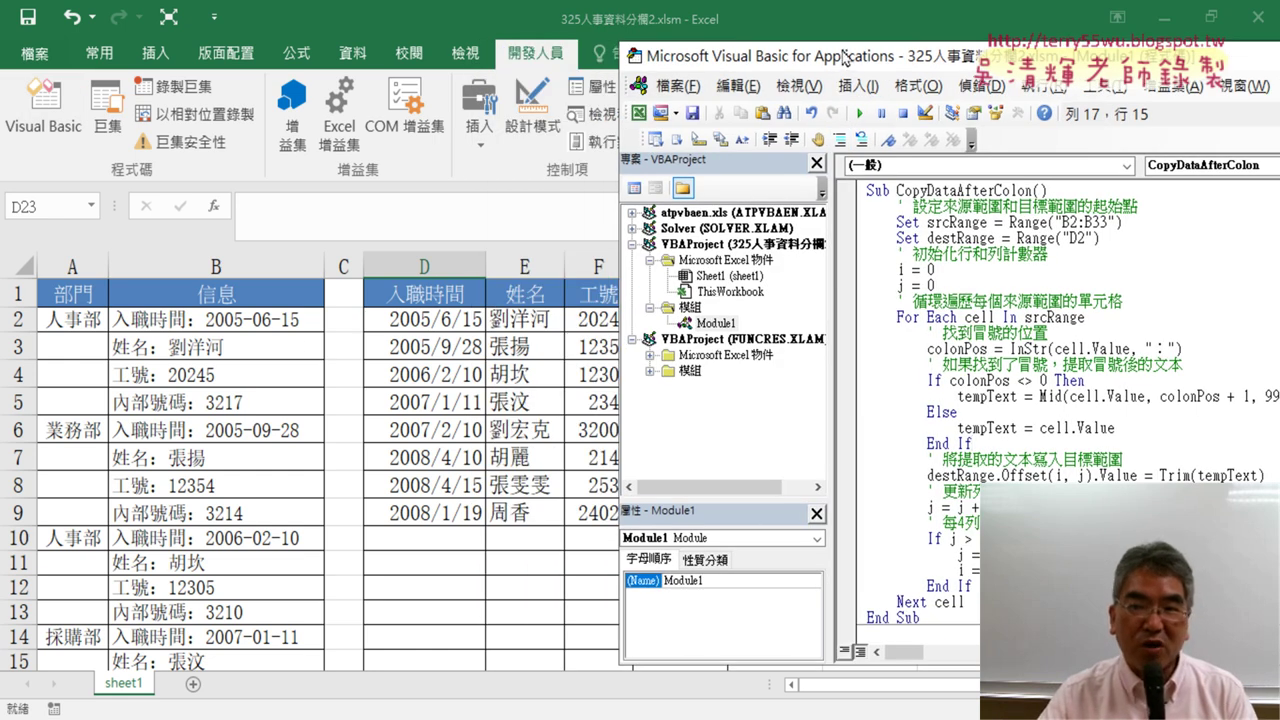
mouse_move(800, 56)
left_mouse_down()
mouse_move(936, 70)
mouse_move(919, 74)
left_mouse_up()
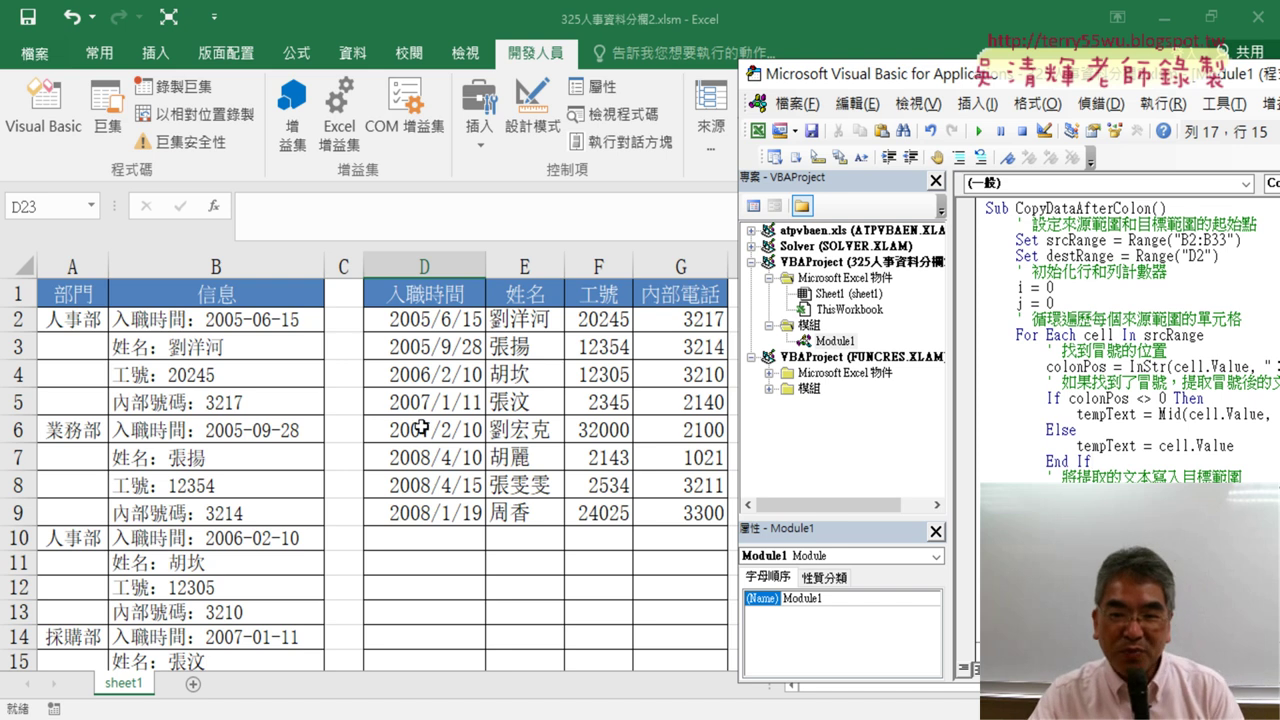
left_click(604, 403)
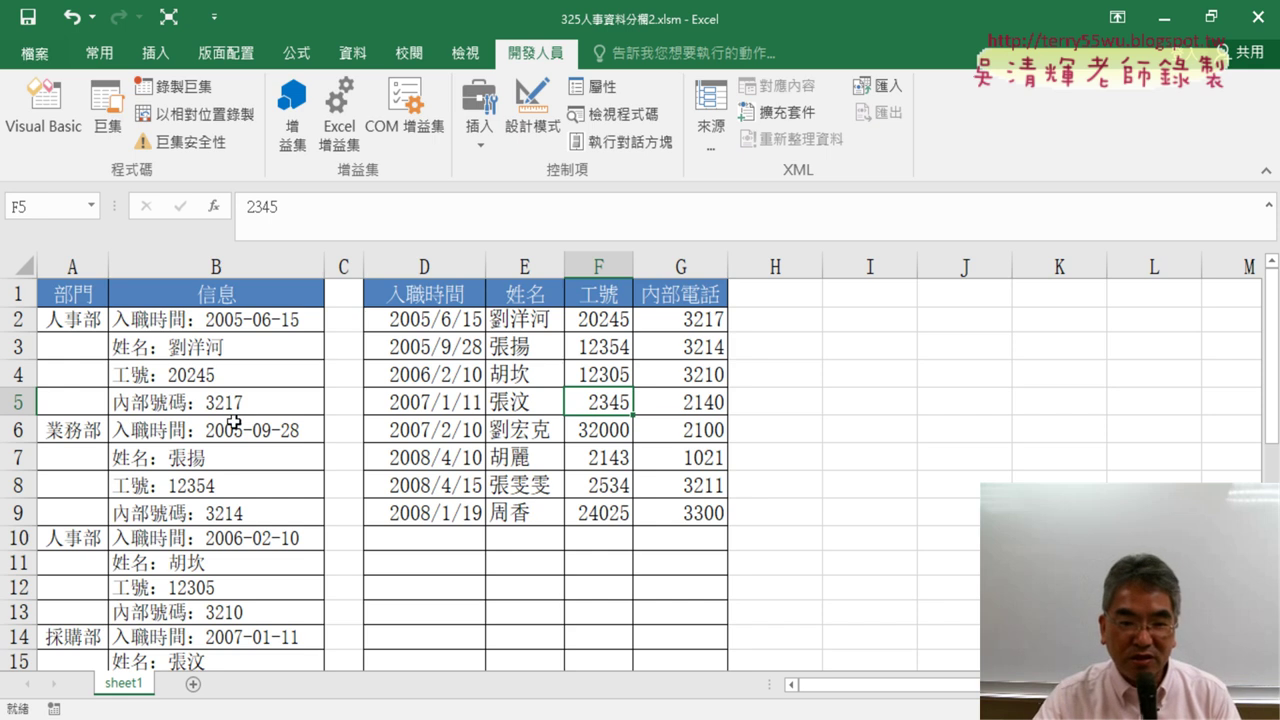
scroll(233, 423, "down", 1)
scroll(233, 423, "down", 1)
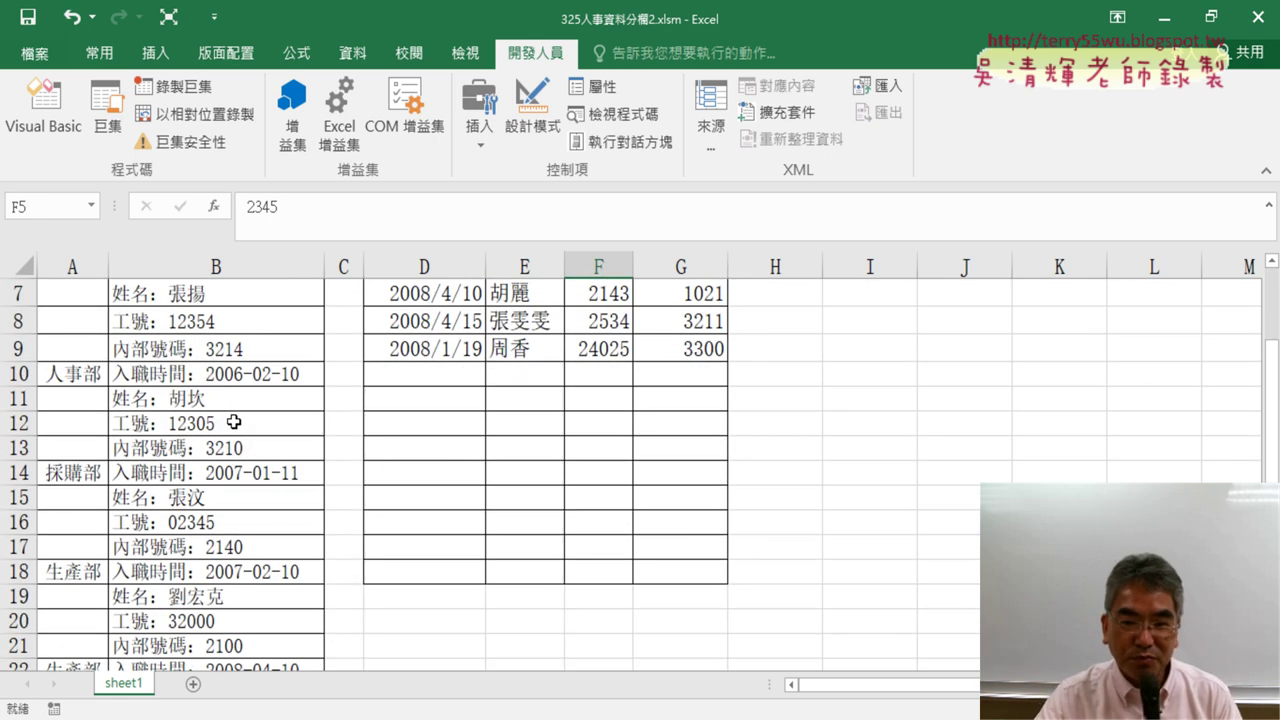
left_click(233, 524)
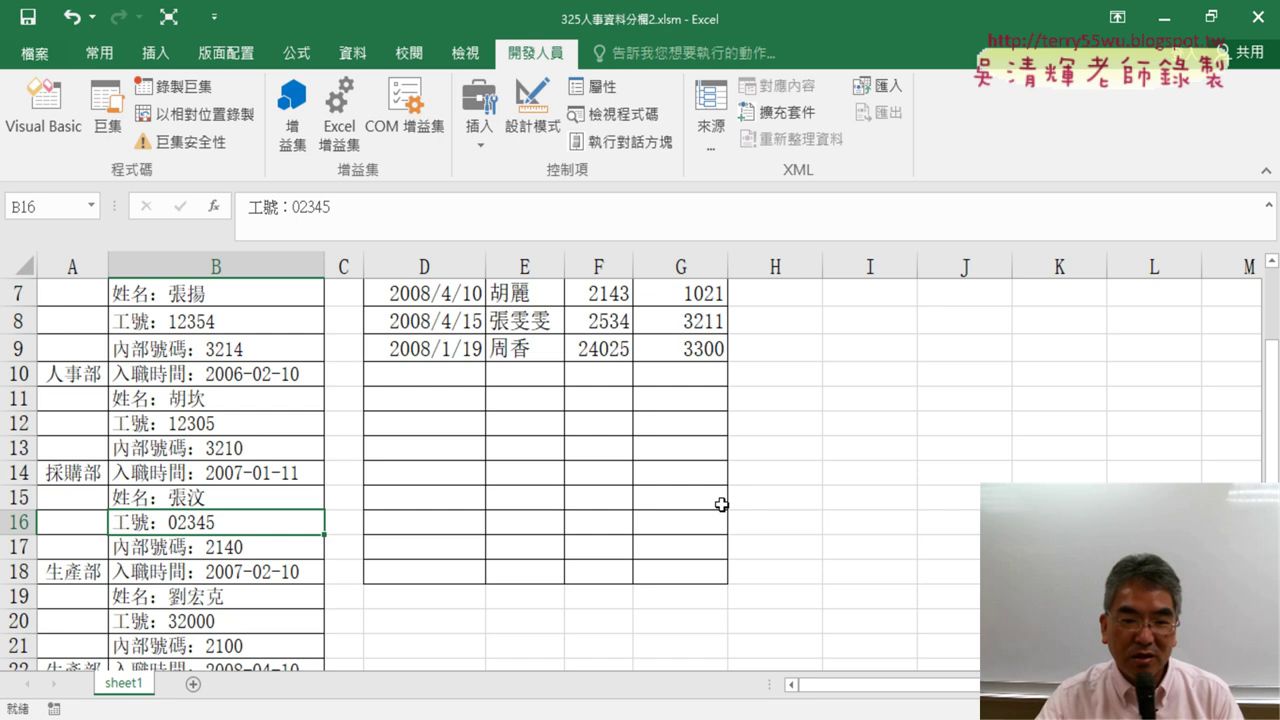
left_click(194, 497)
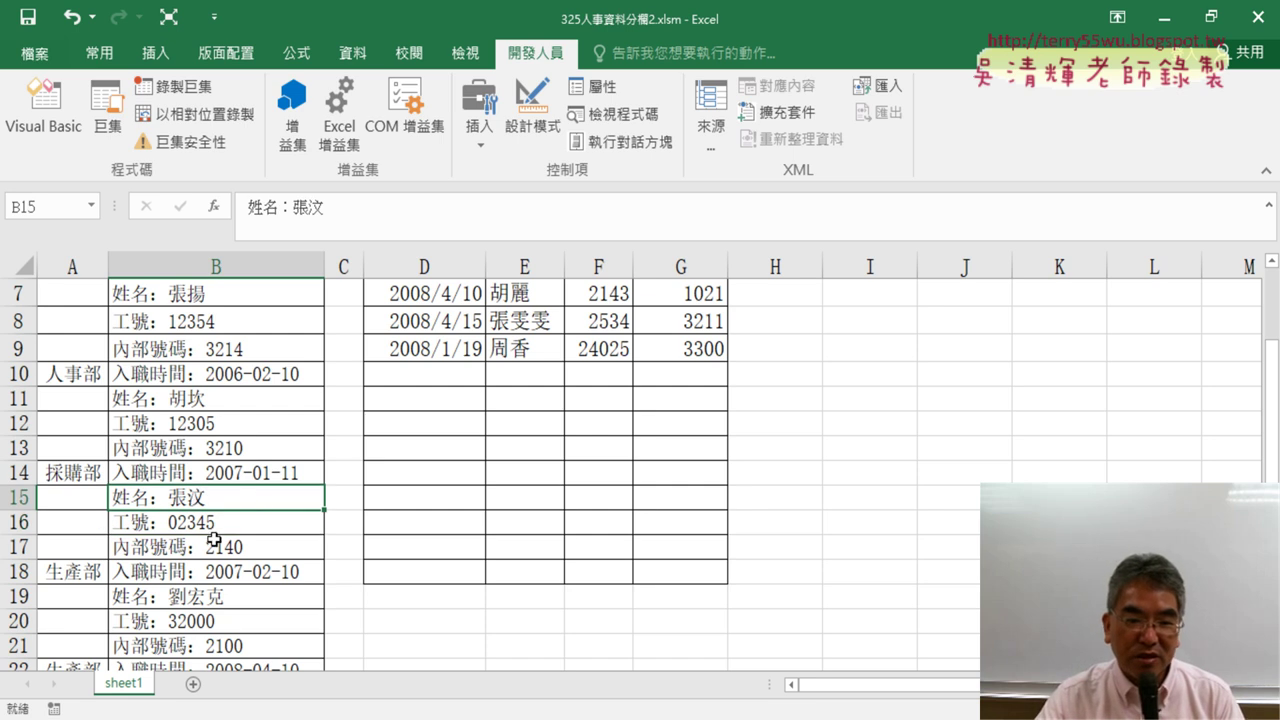
left_click(234, 524)
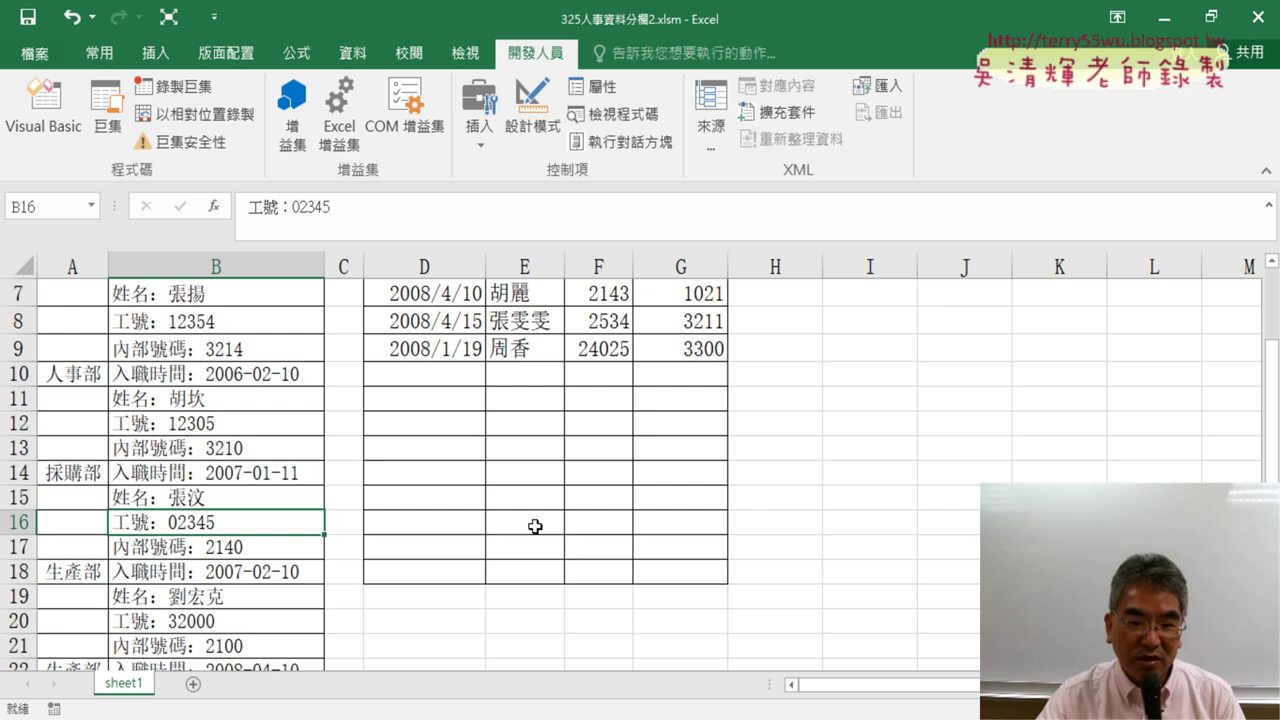
scroll(535, 526, "up", 2)
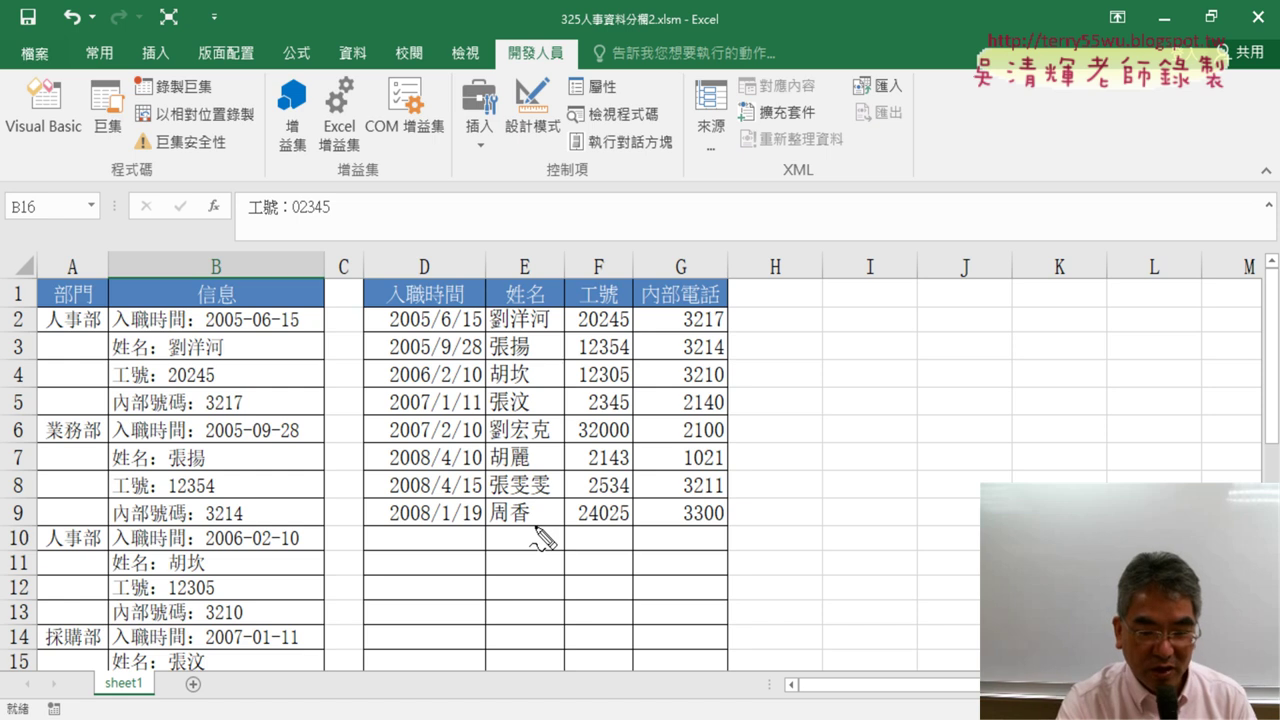
left_click_drag(650, 420, 652, 424)
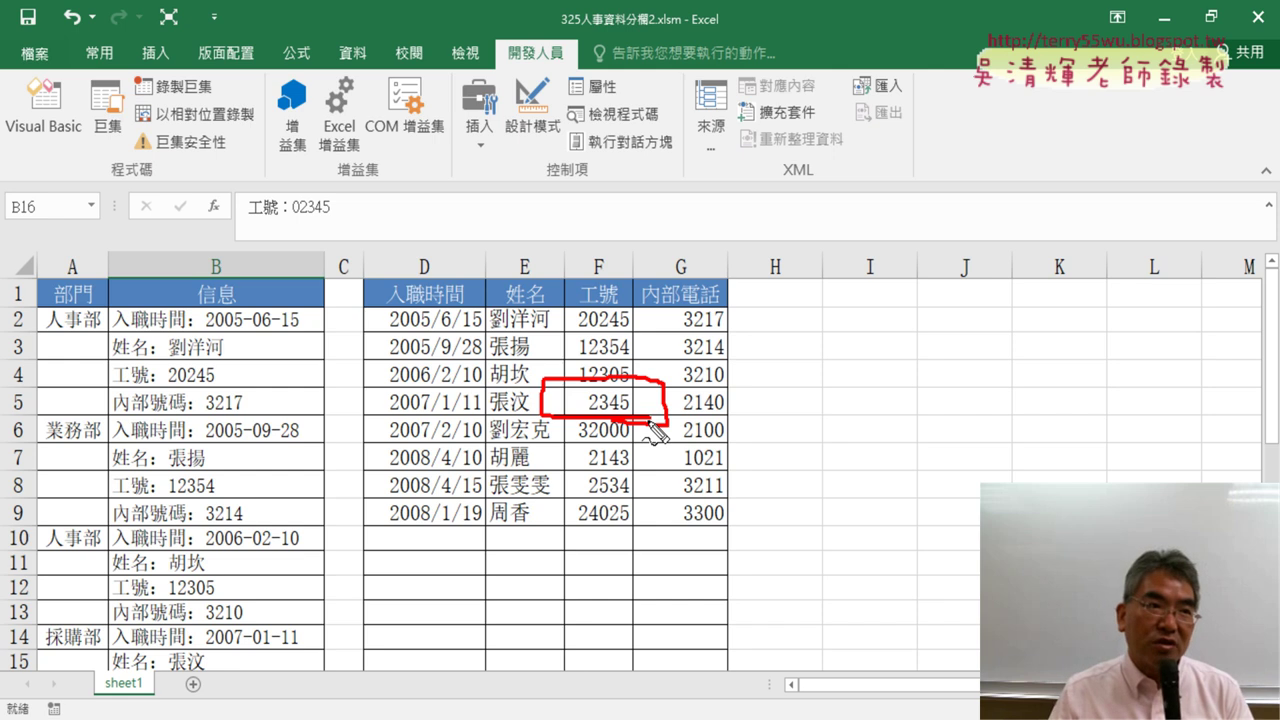
key("Escape")
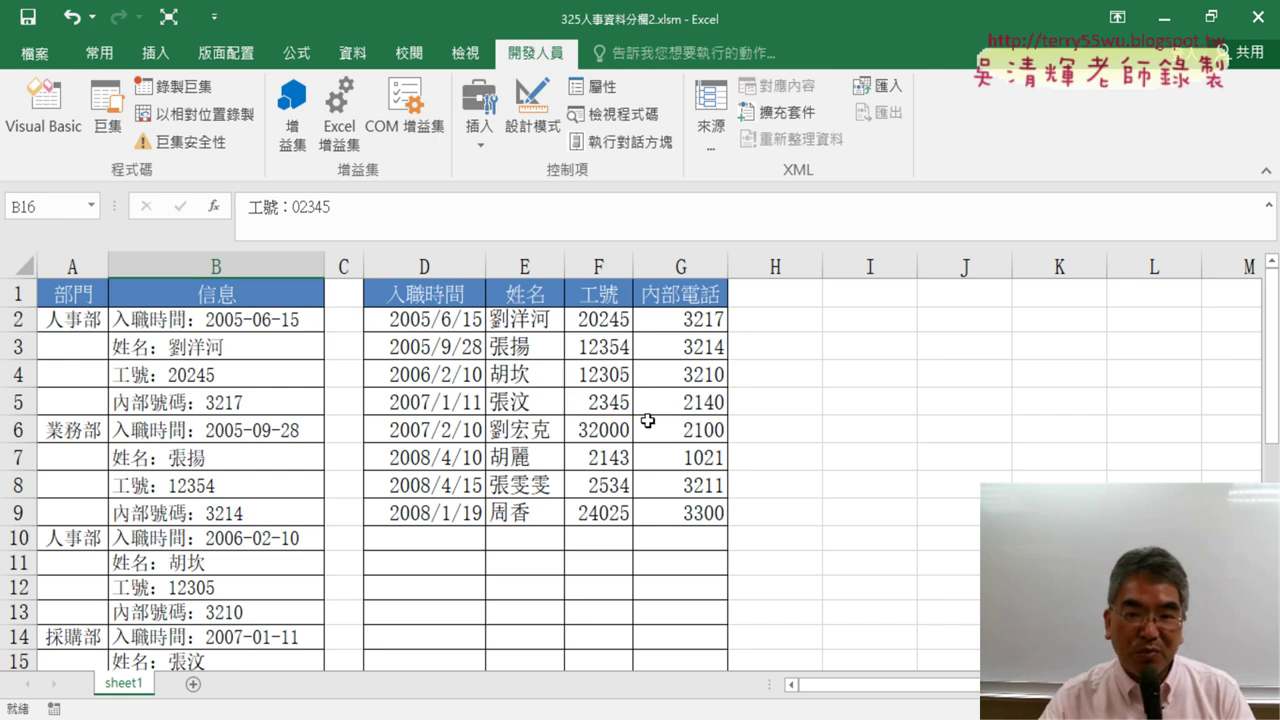
left_click(598, 406)
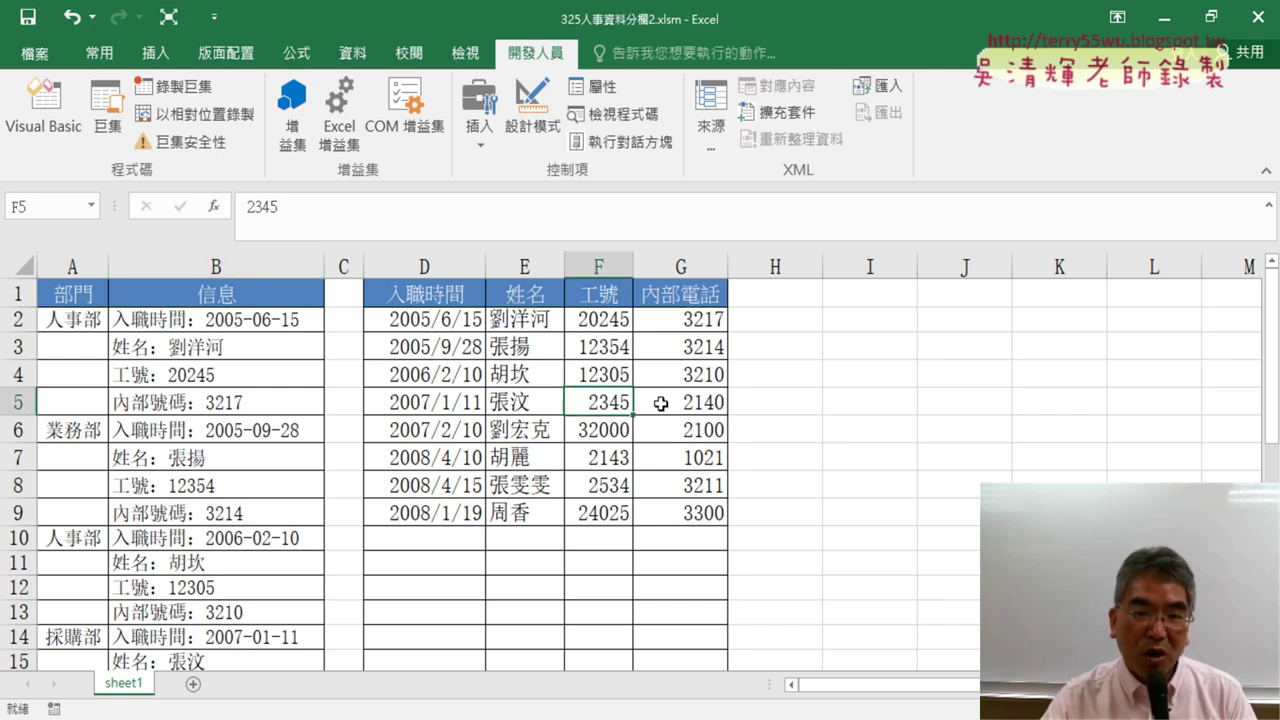
Enter '02345 as text in F5 and widen column F to fit the IDs
left_click(248, 206)
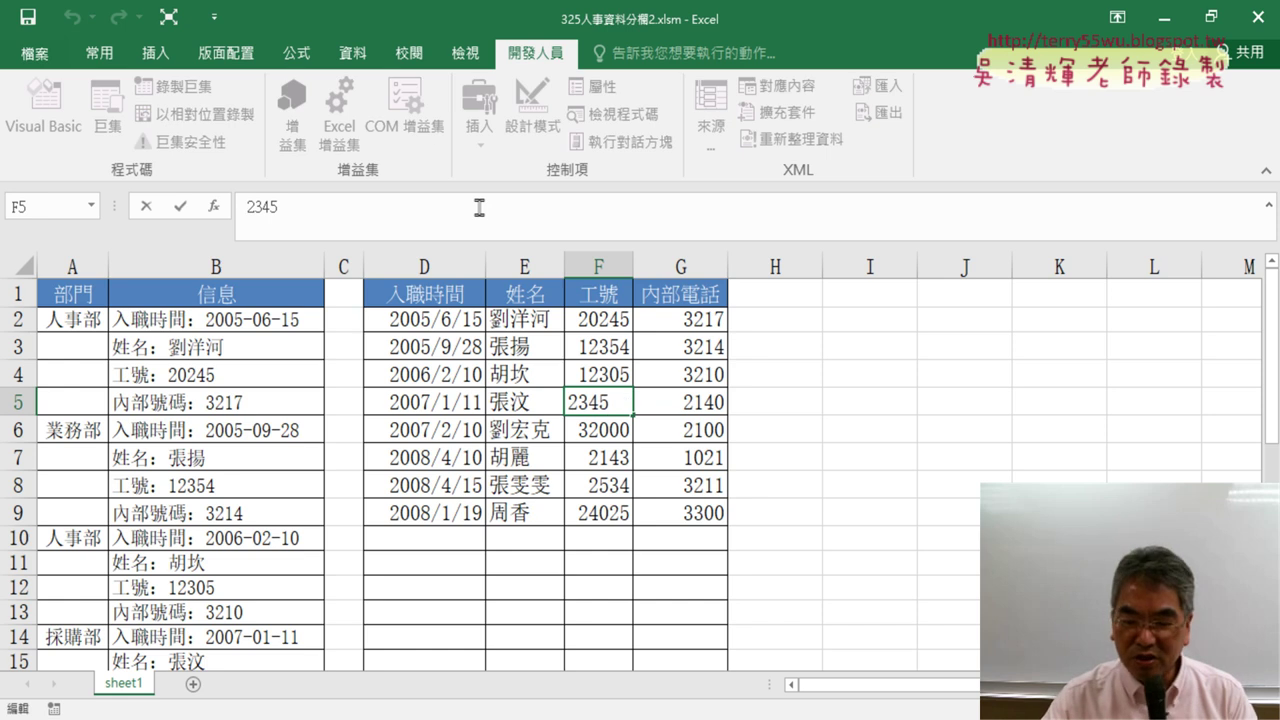
type("ㄘ")
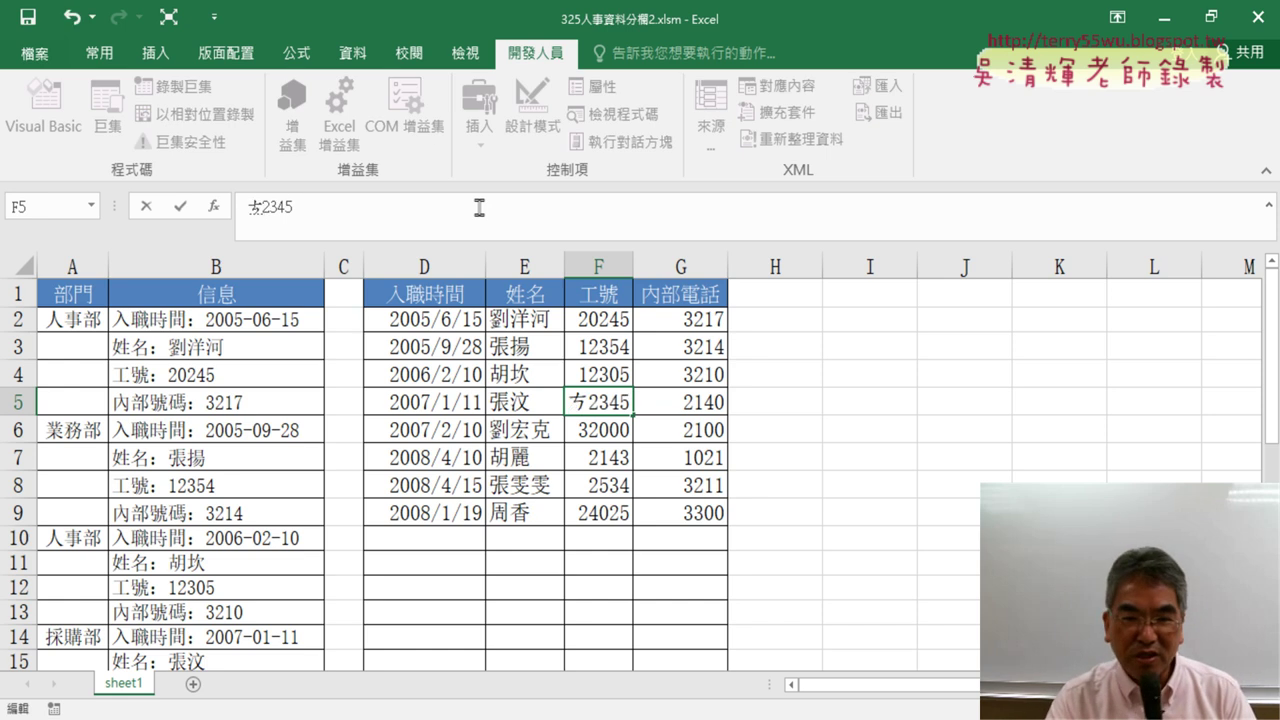
key("BackSpace")
type("'0")
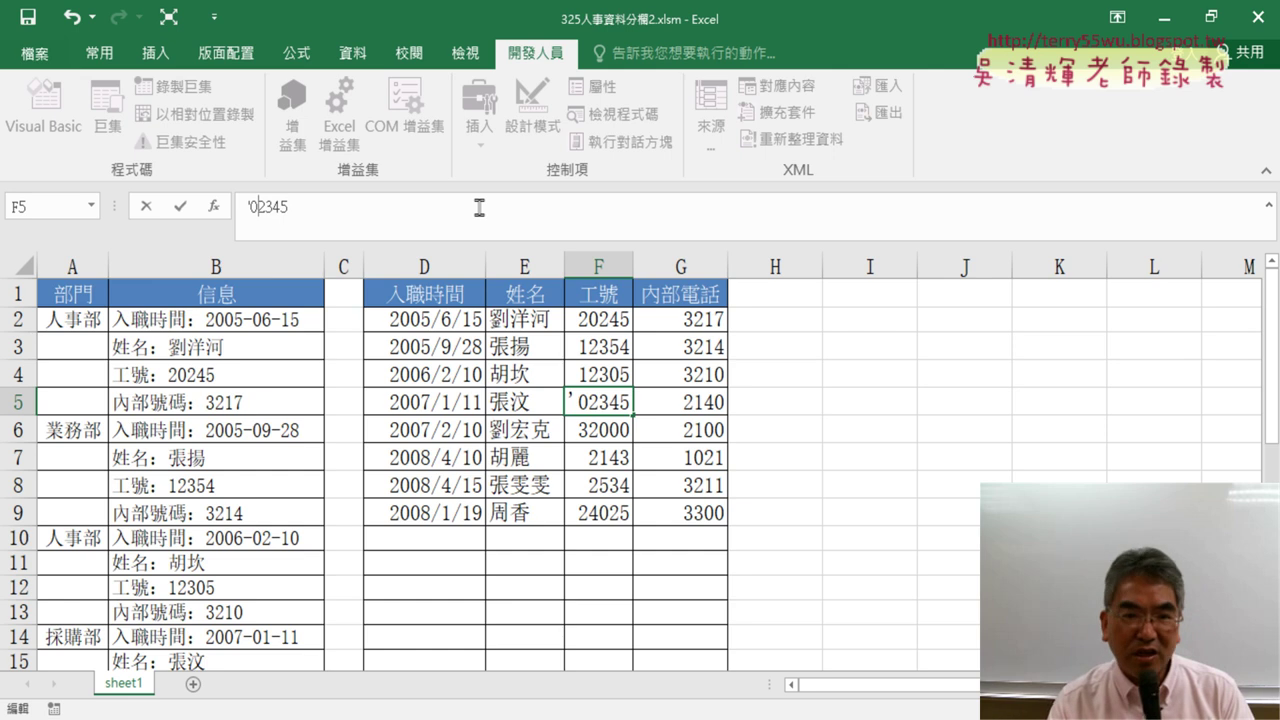
key("Return")
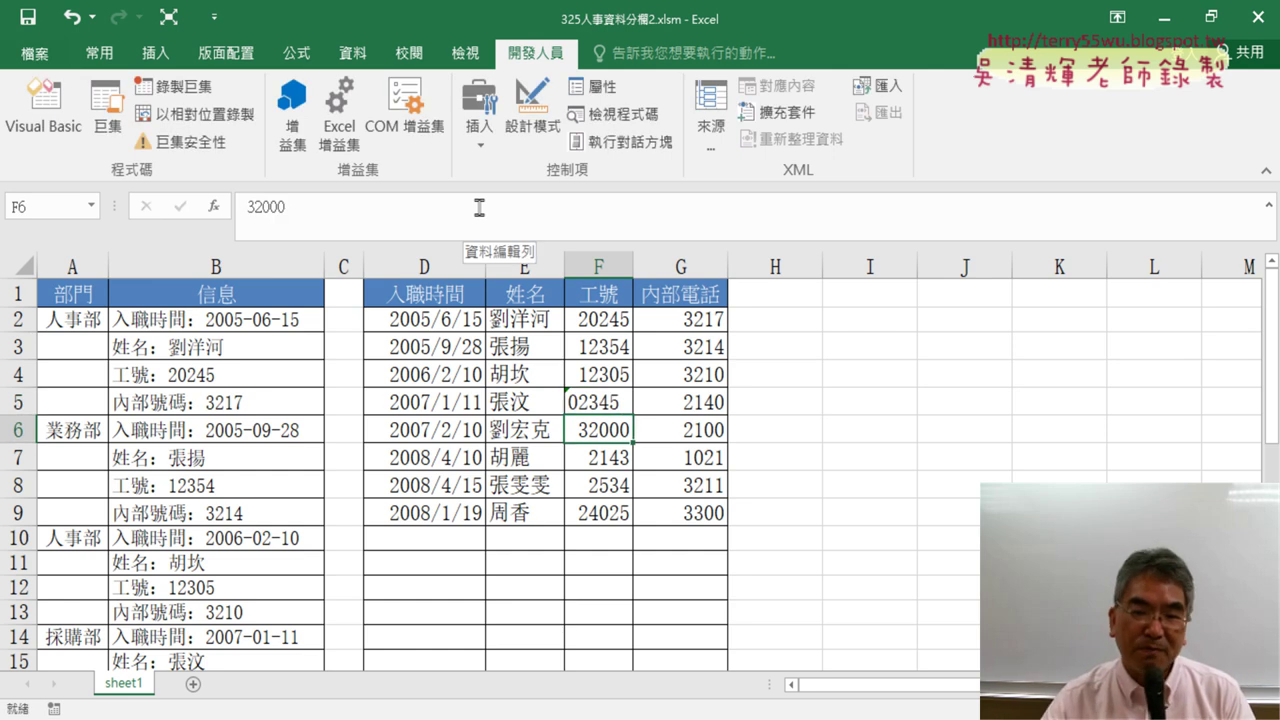
left_click_drag(633, 266, 684, 270)
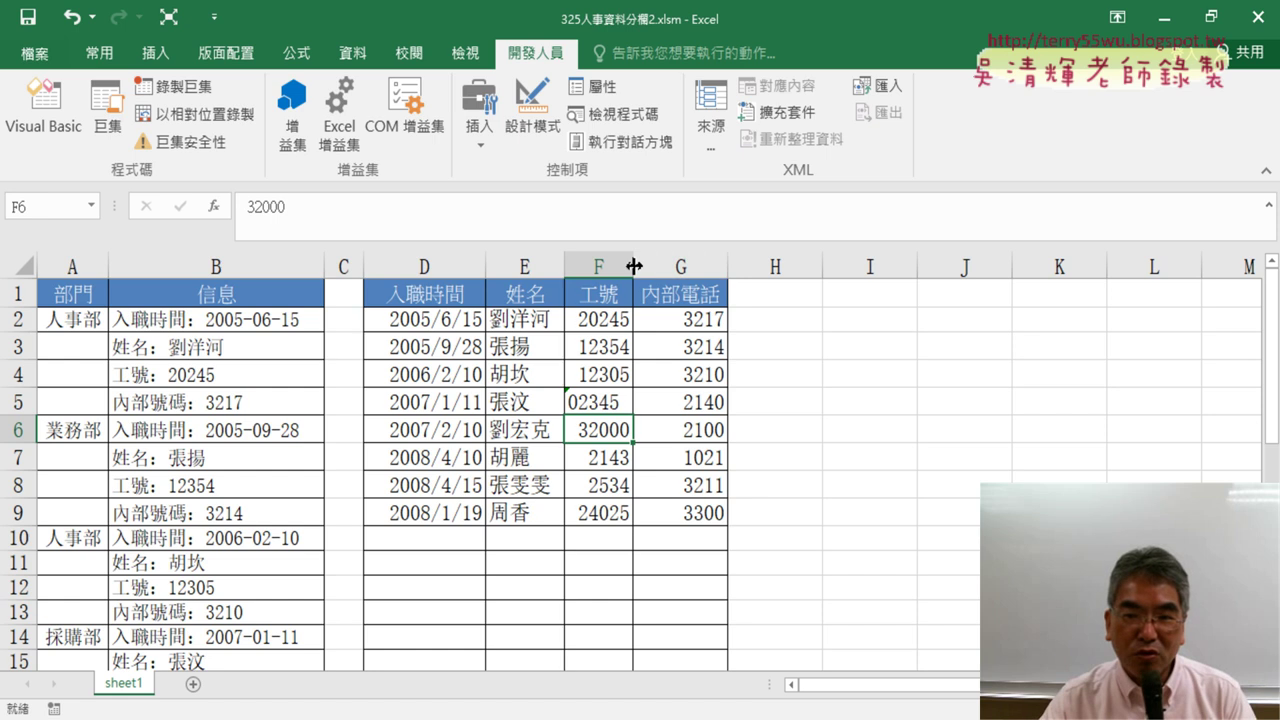
Edit F5 to remove the leading apostrophe, committing the ID as a number
left_click(617, 402)
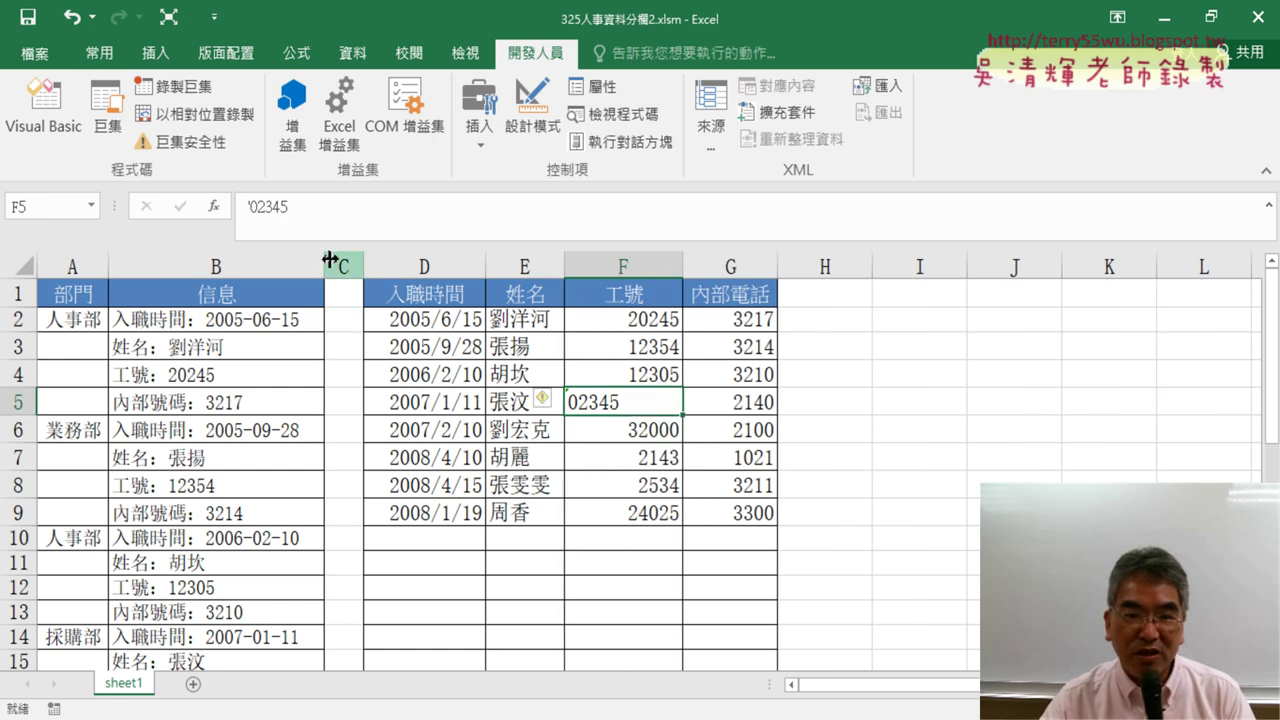
left_click(250, 206)
left_click(242, 207)
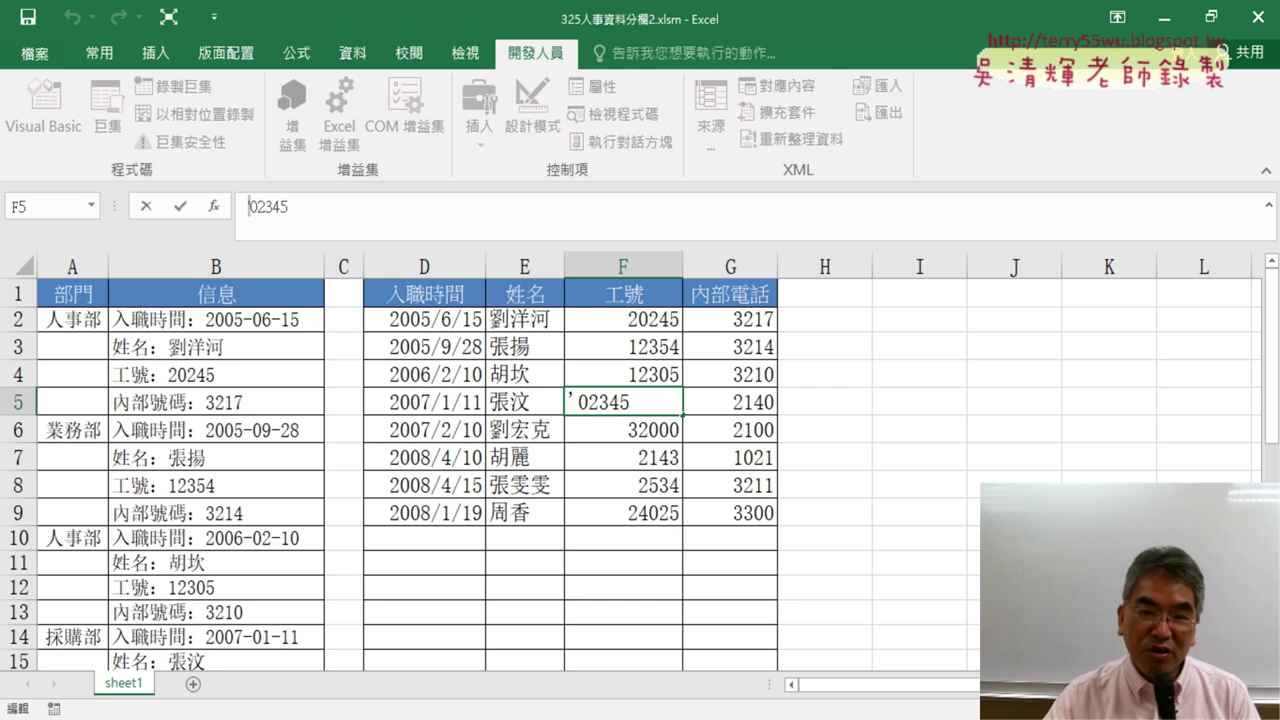
key("Delete")
key("Delete")
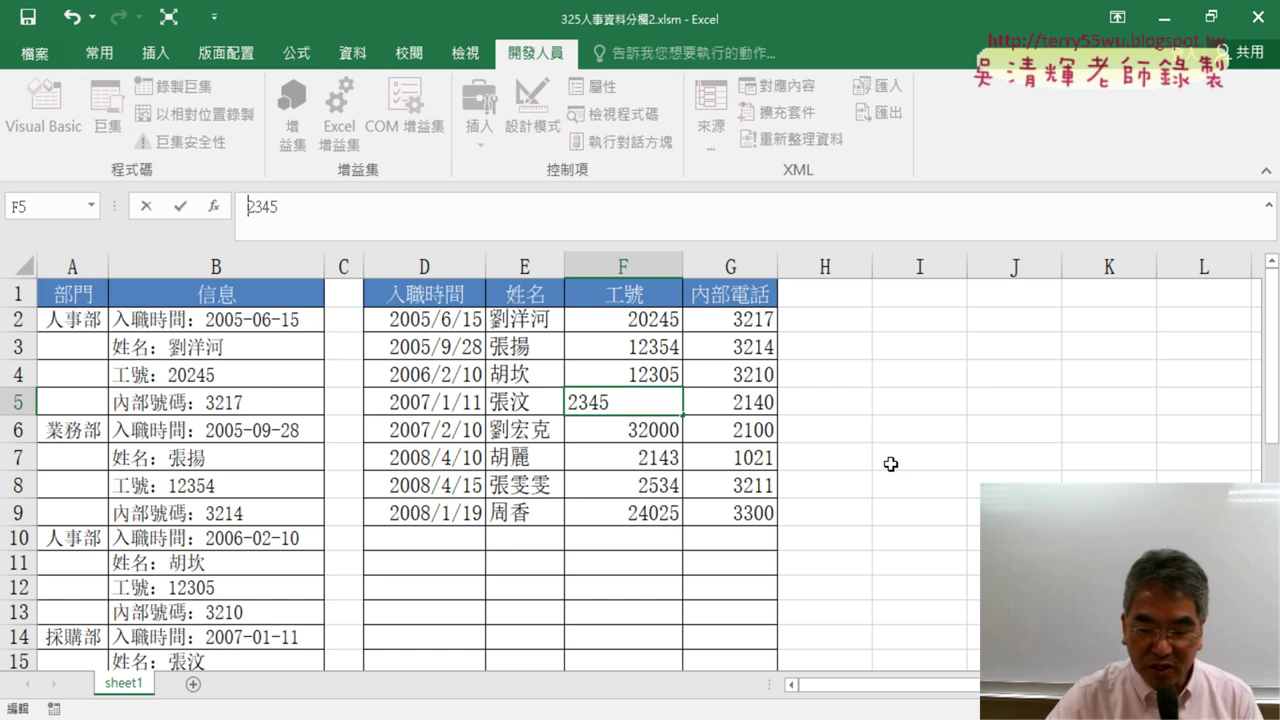
type("0")
left_click(890, 464)
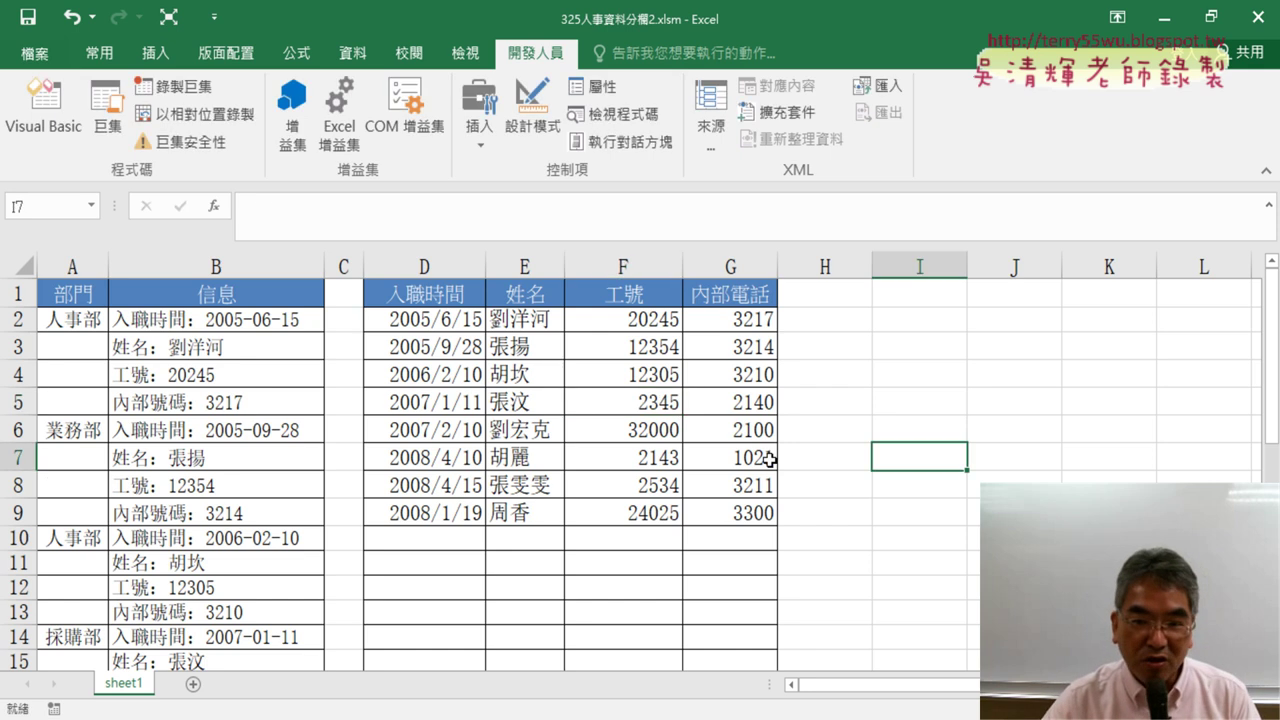
Re-enter '02345 in F5, compare it with F4, then undo back to 2345
left_click(610, 400)
left_click(250, 208)
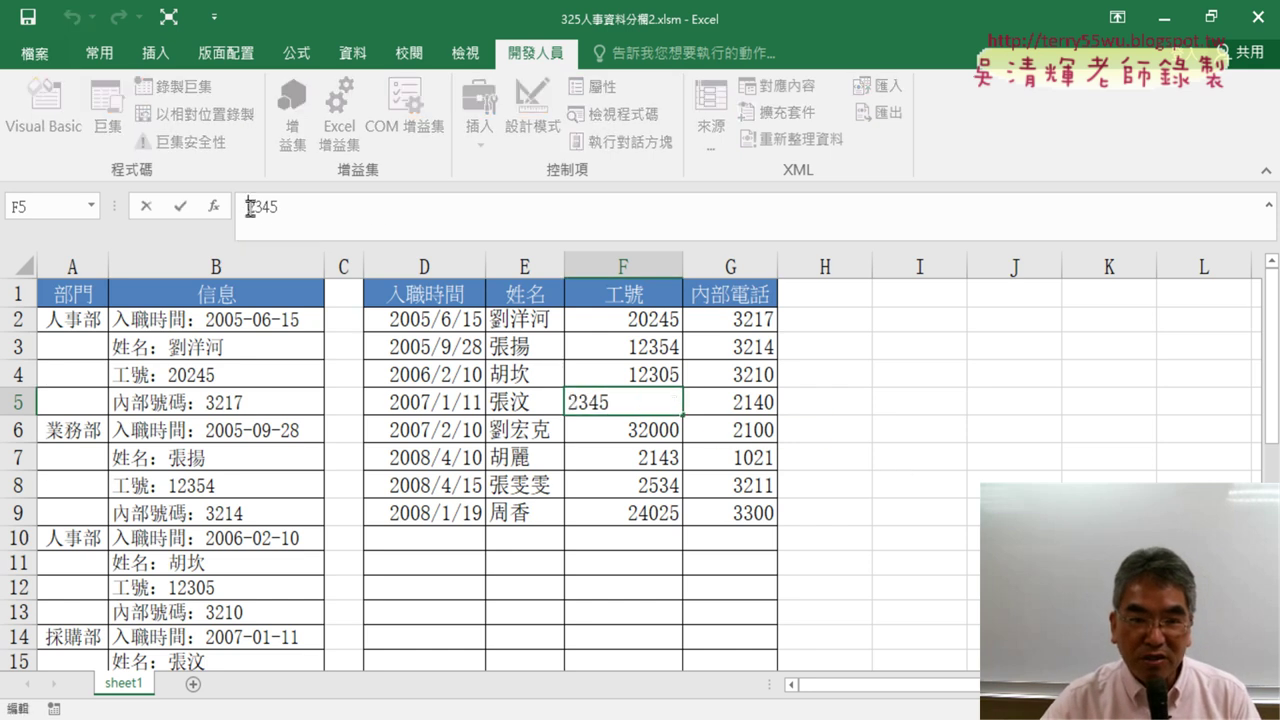
type("'")
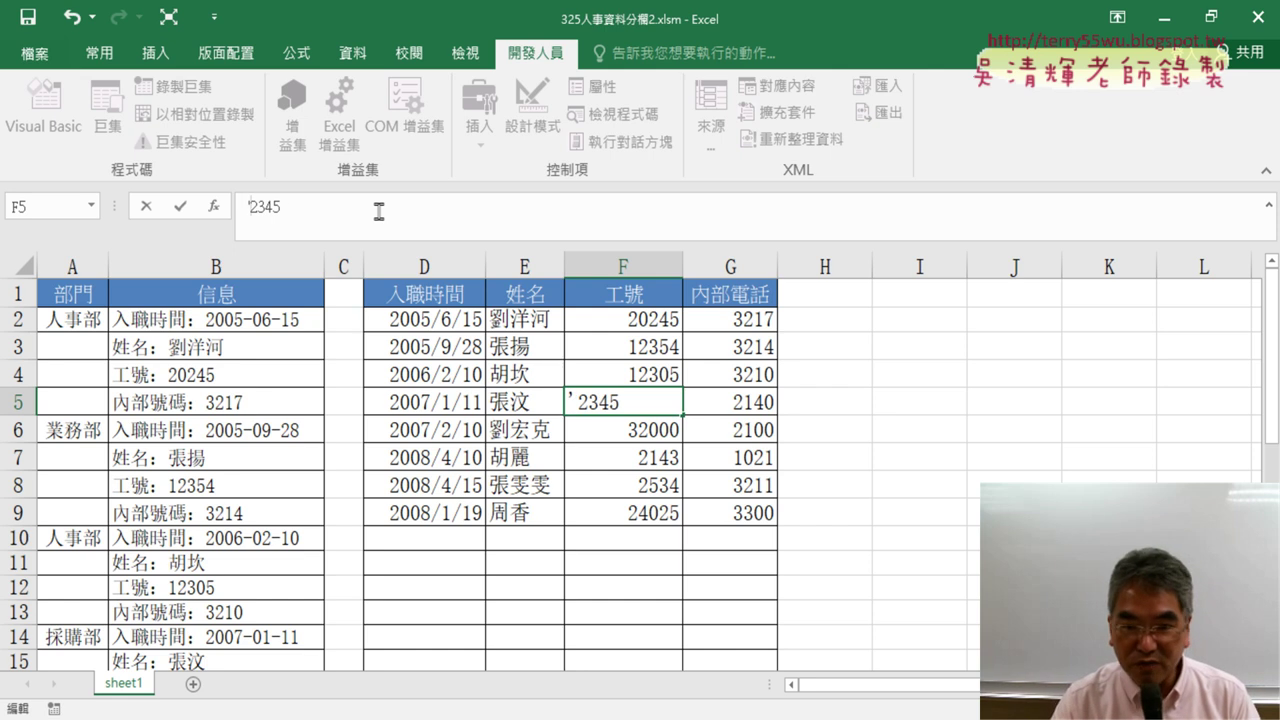
type("0")
key("Return")
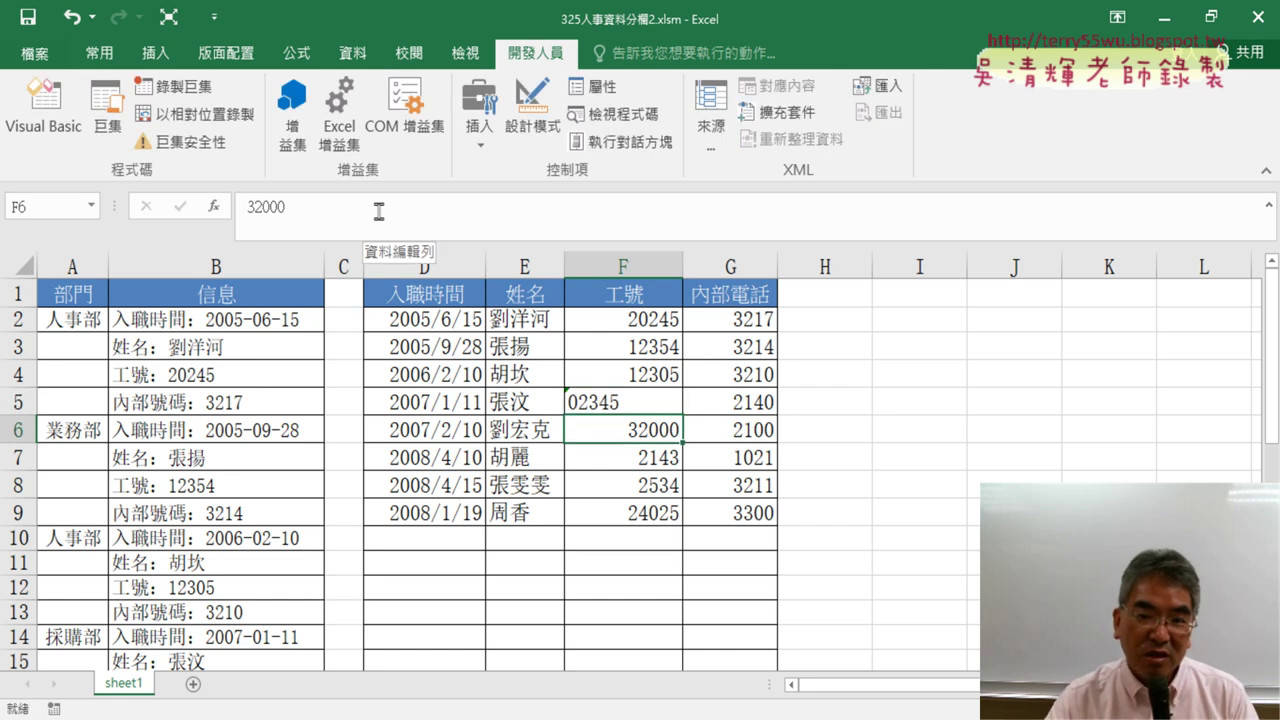
left_click(590, 405)
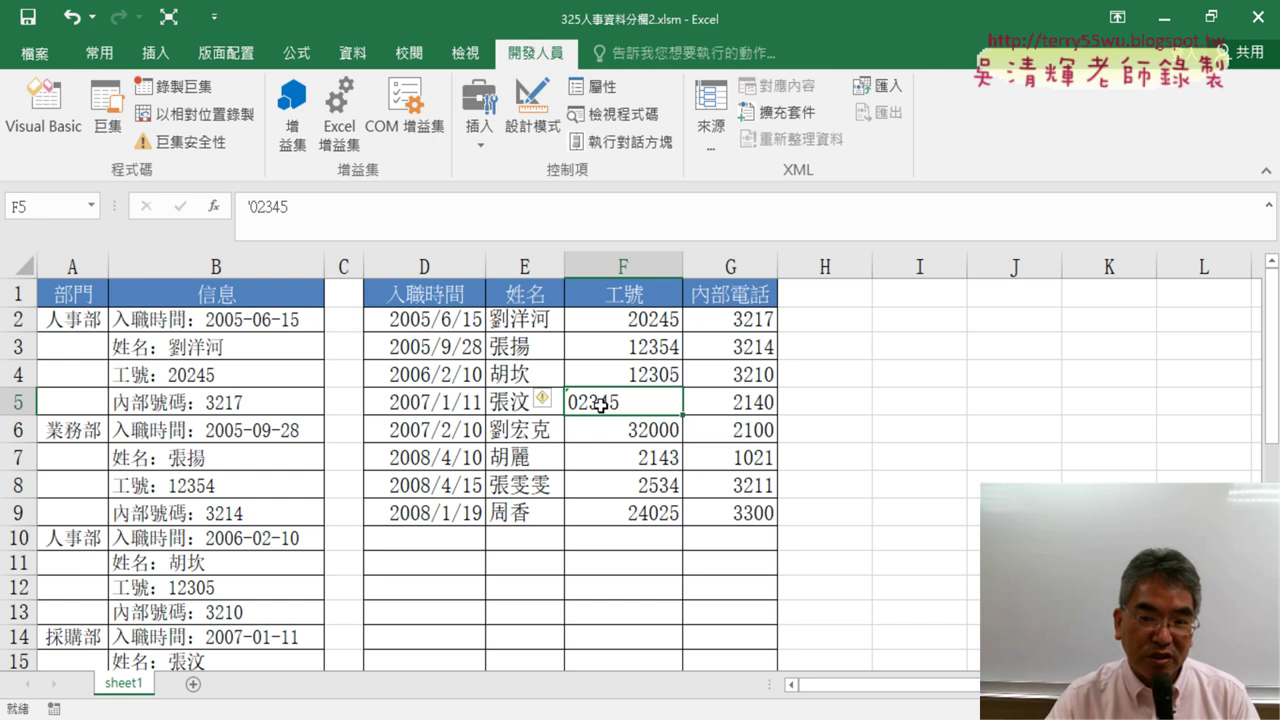
left_click(676, 373)
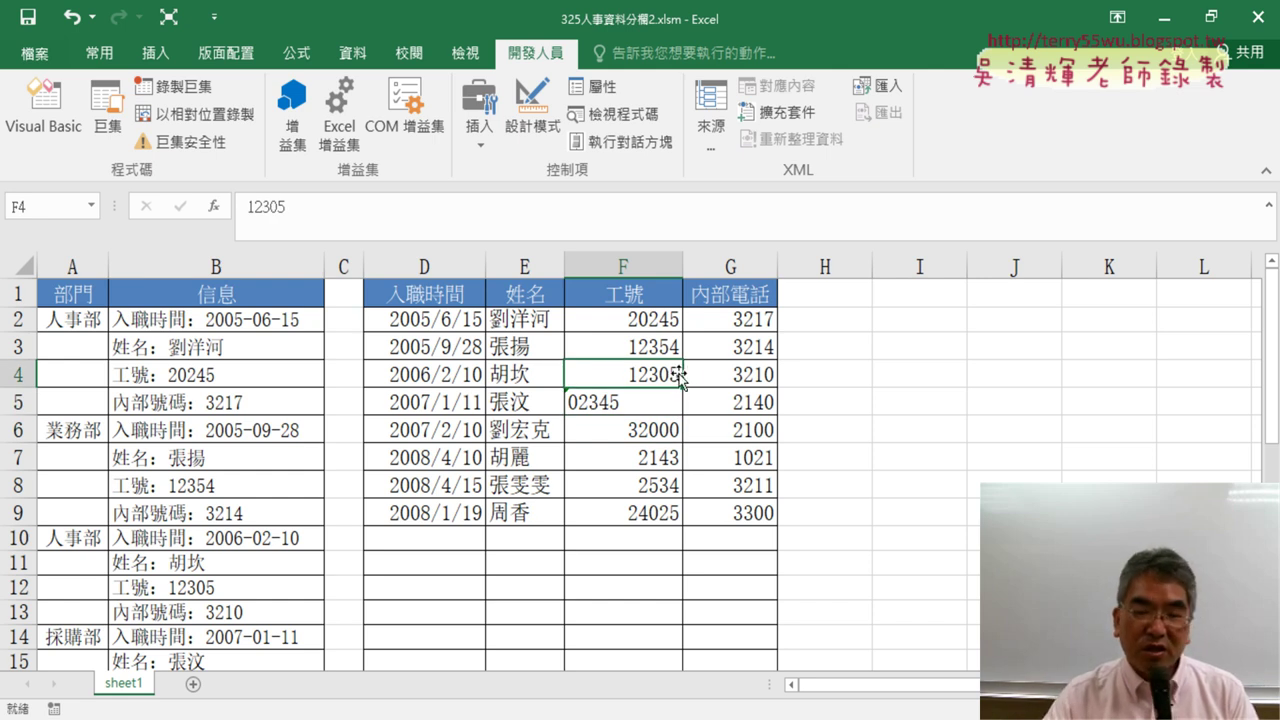
left_click(659, 400)
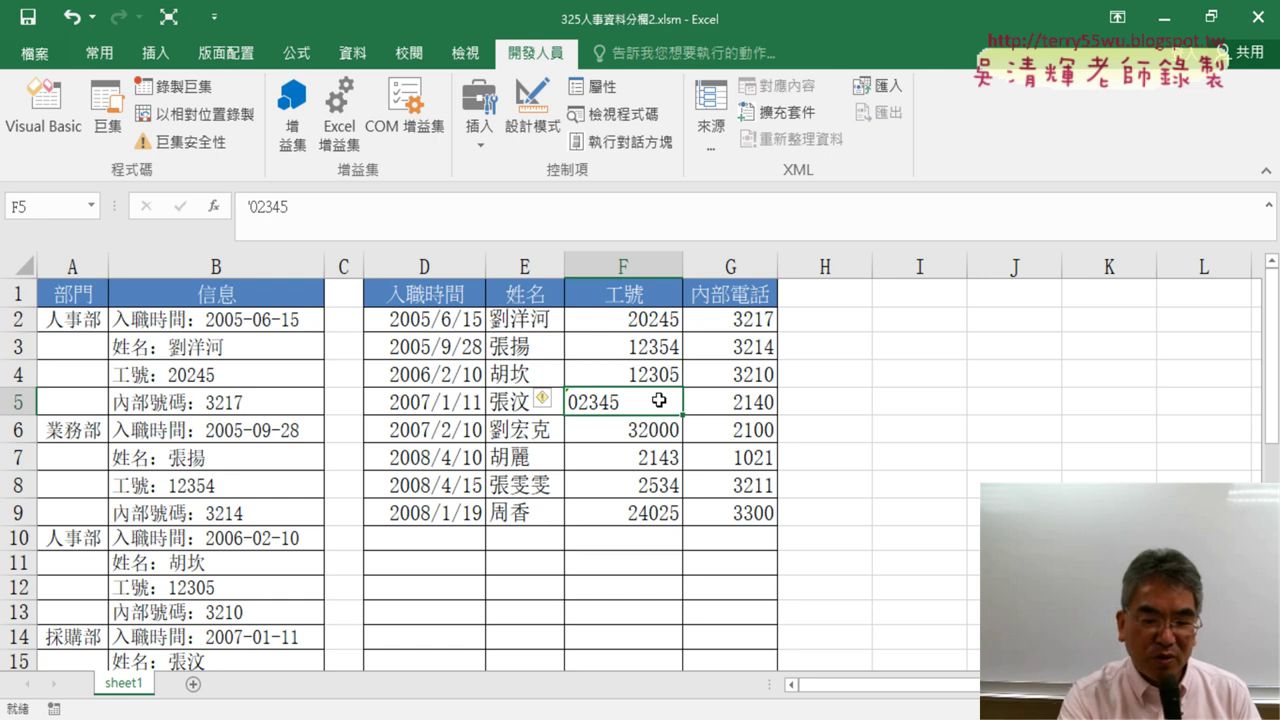
key("ctrl+z")
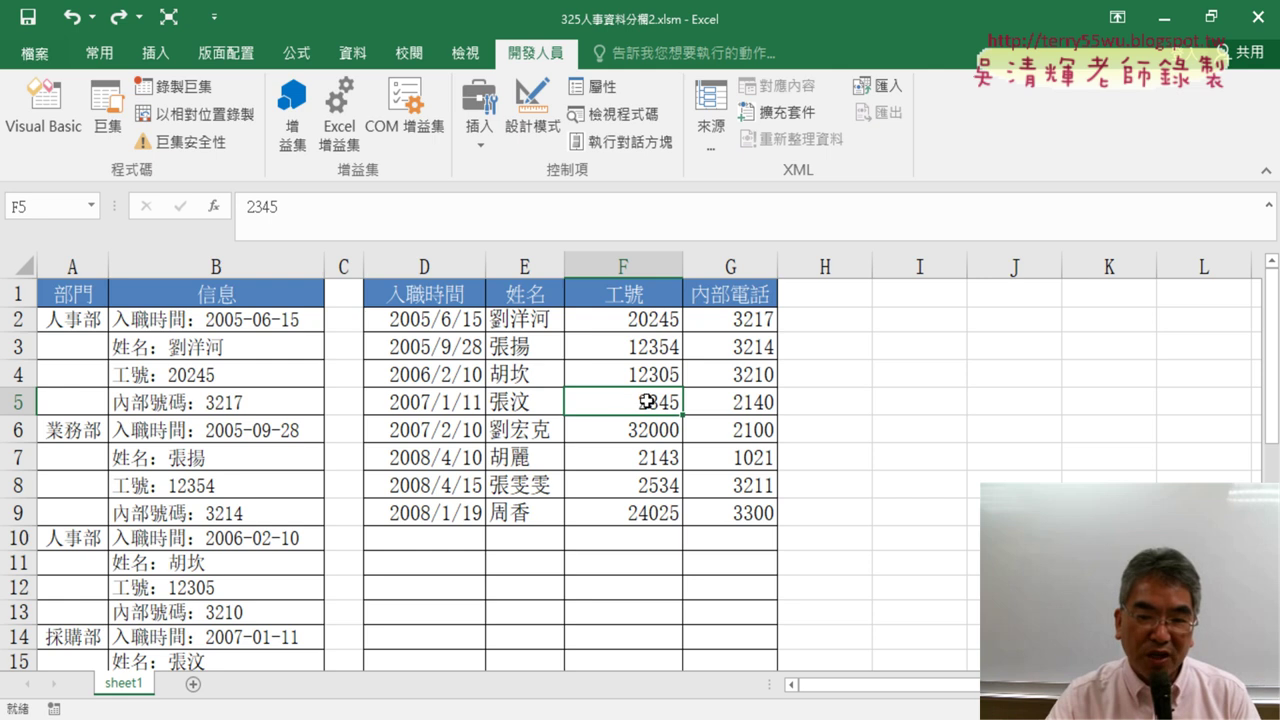
Pick the Text category in F5's Format Cells dialog, close it, and delete F5's 2345
right_click(648, 401)
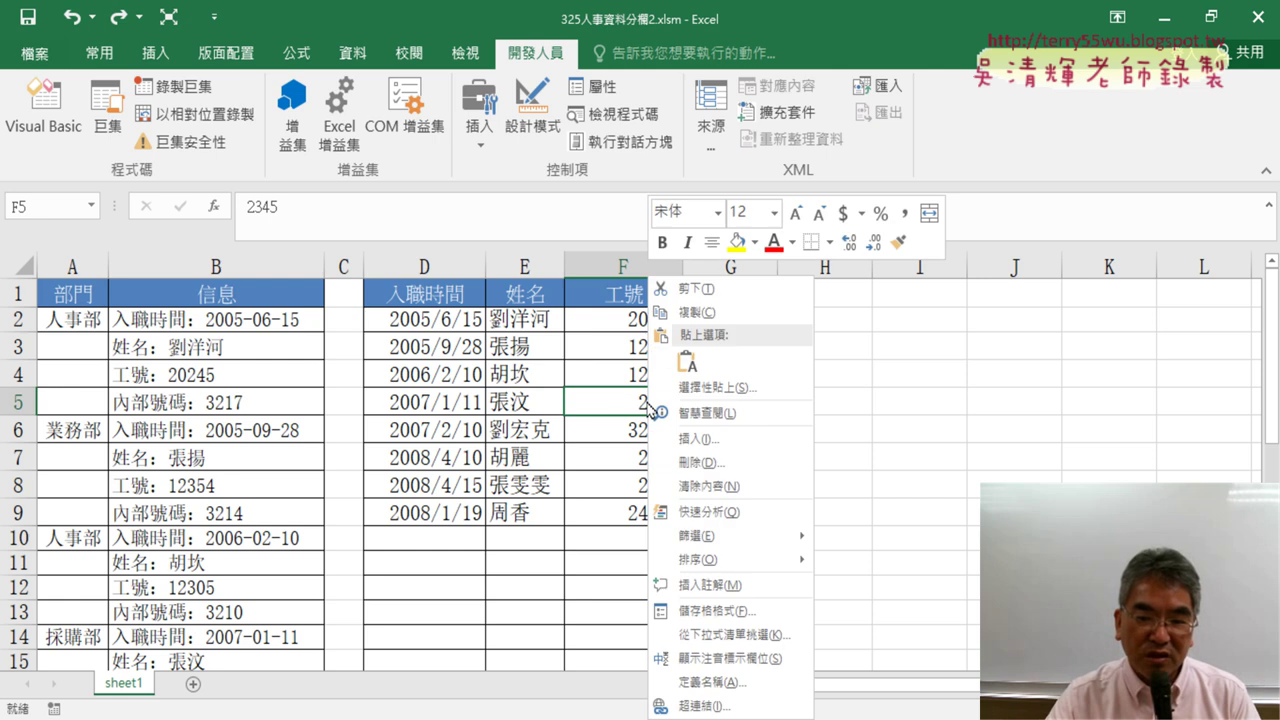
left_click(724, 612)
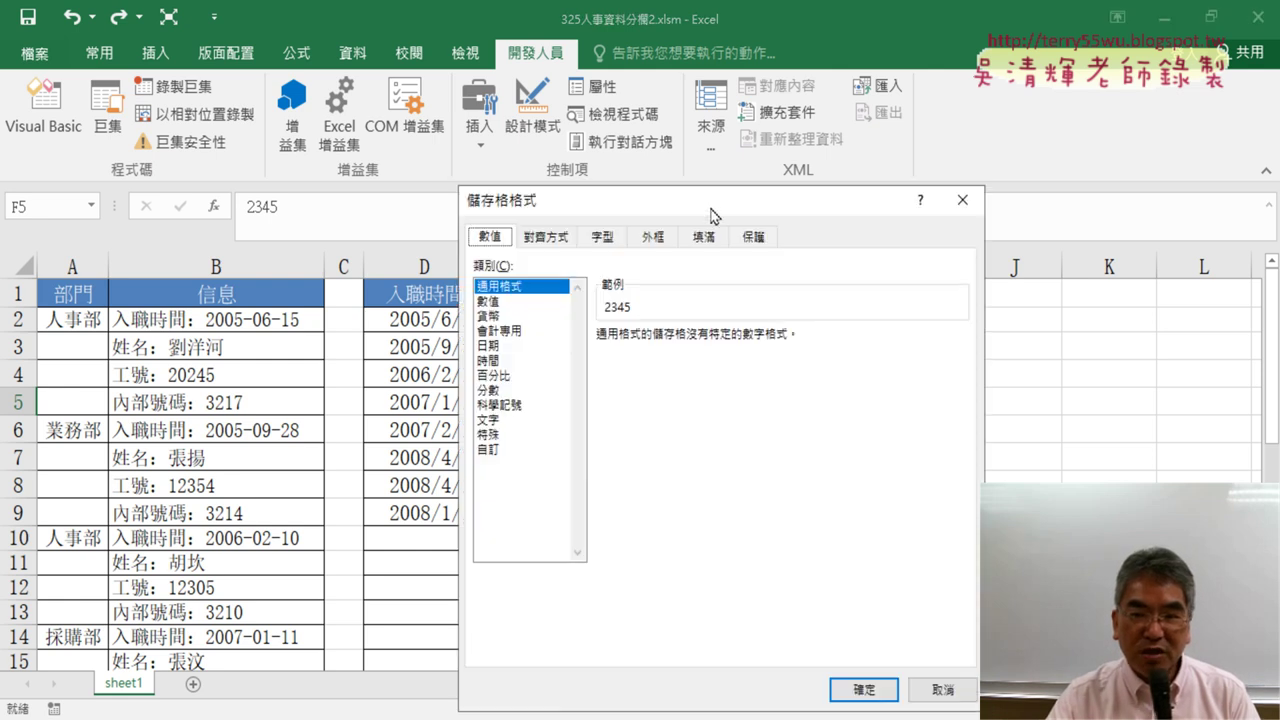
left_click_drag(712, 215, 1046, 125)
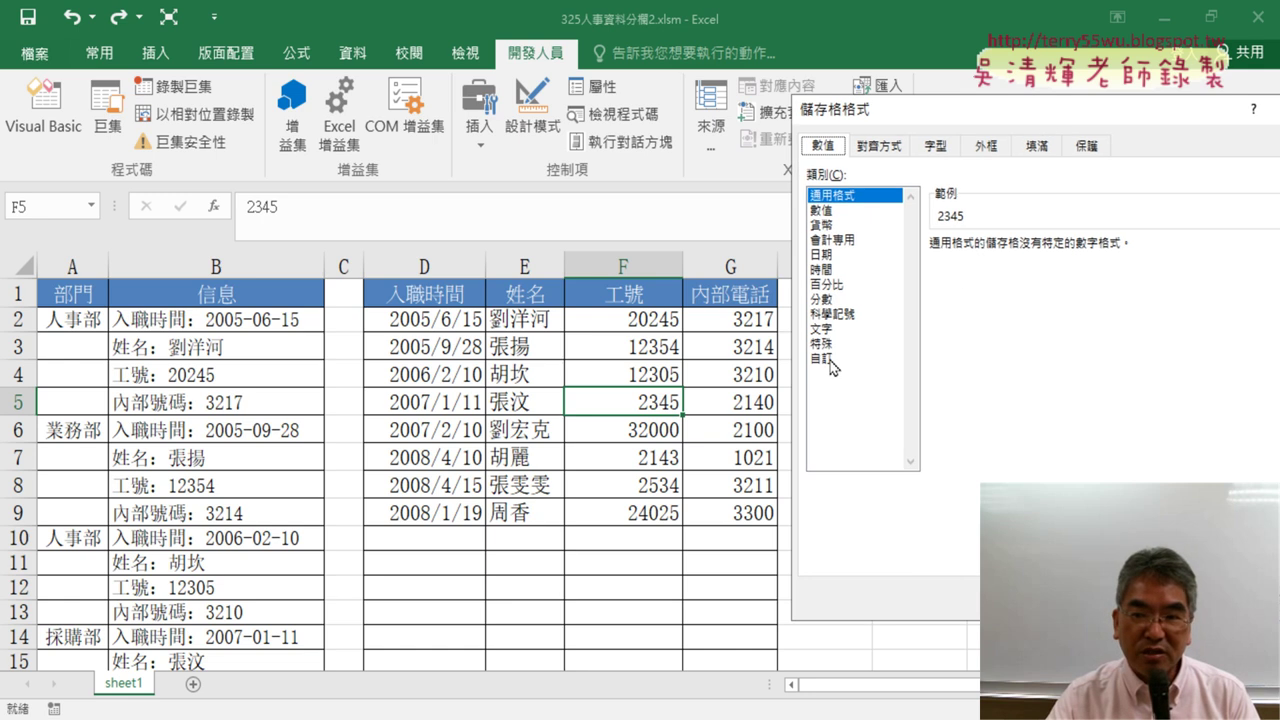
left_click(822, 329)
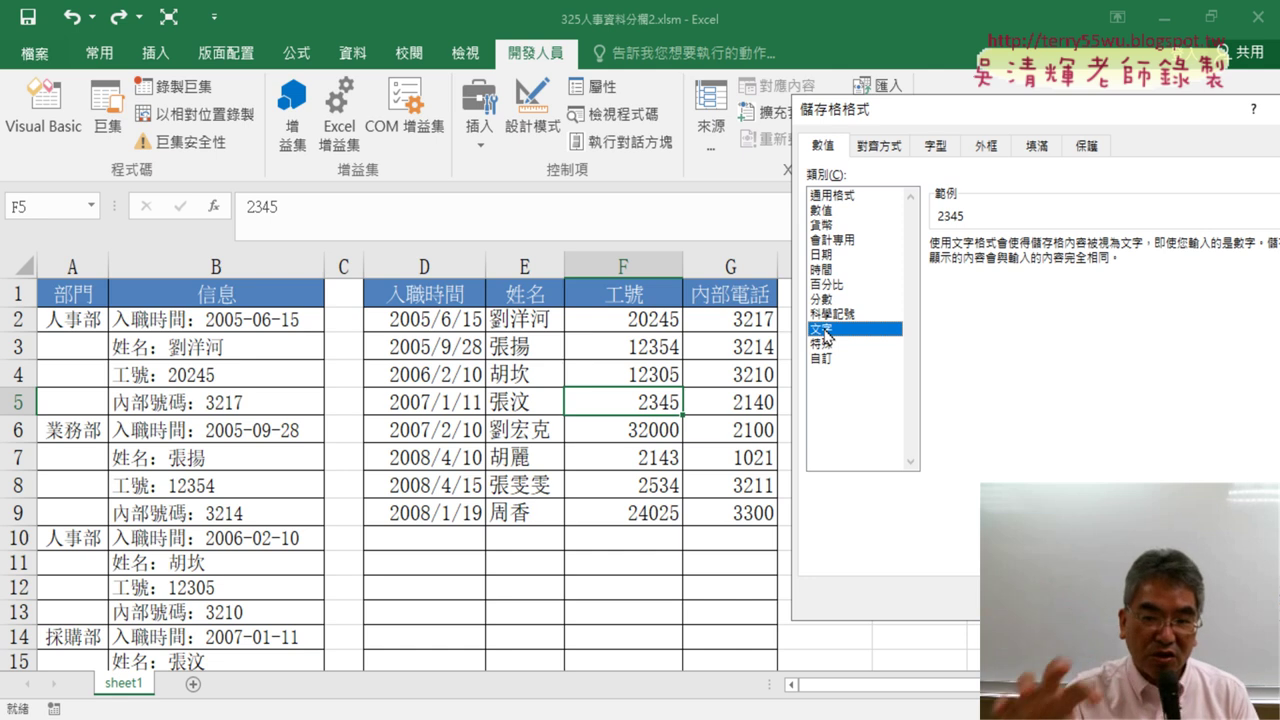
key("Return")
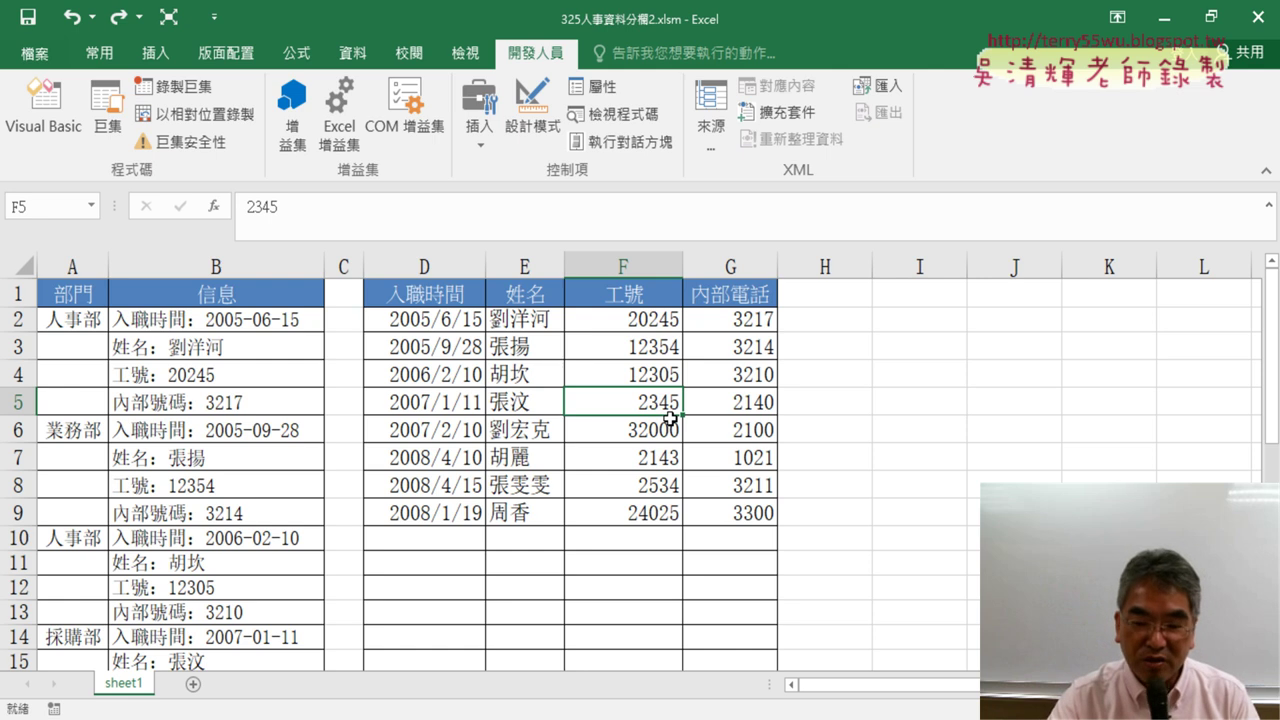
key("Delete")
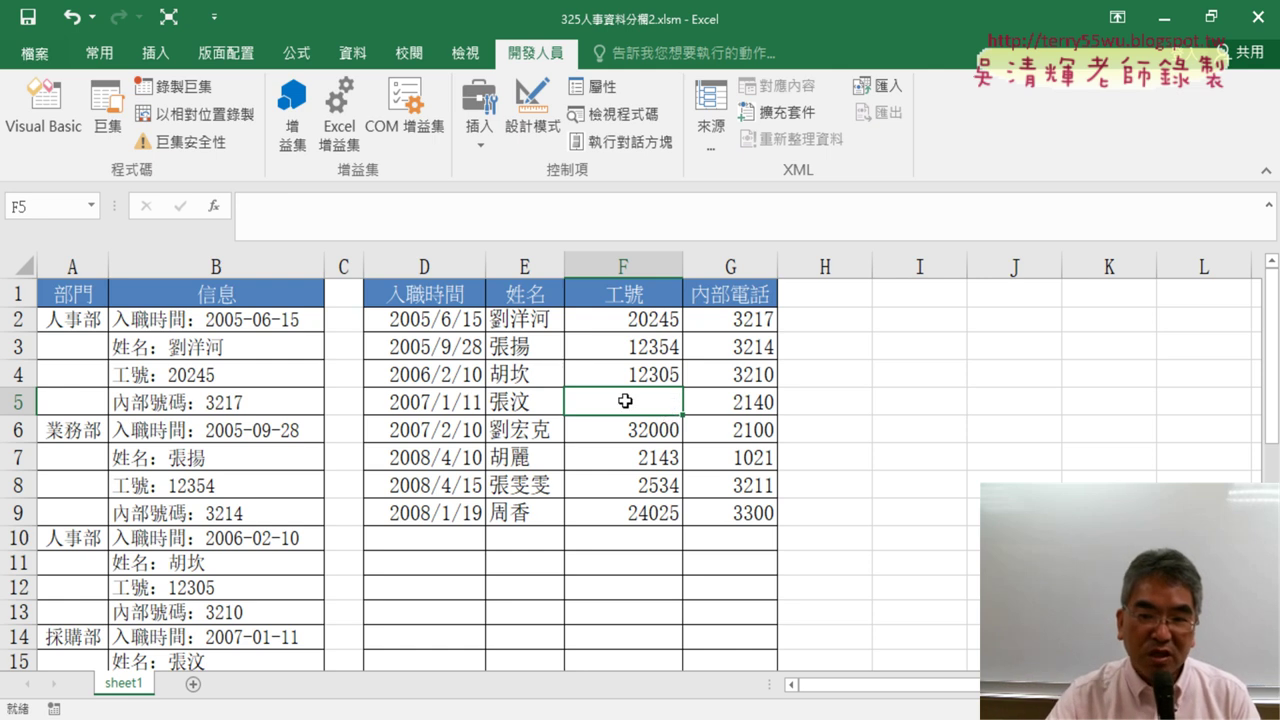
Format F5 as Text and enter the employee ID 02354 with its leading zero
right_click(637, 401)
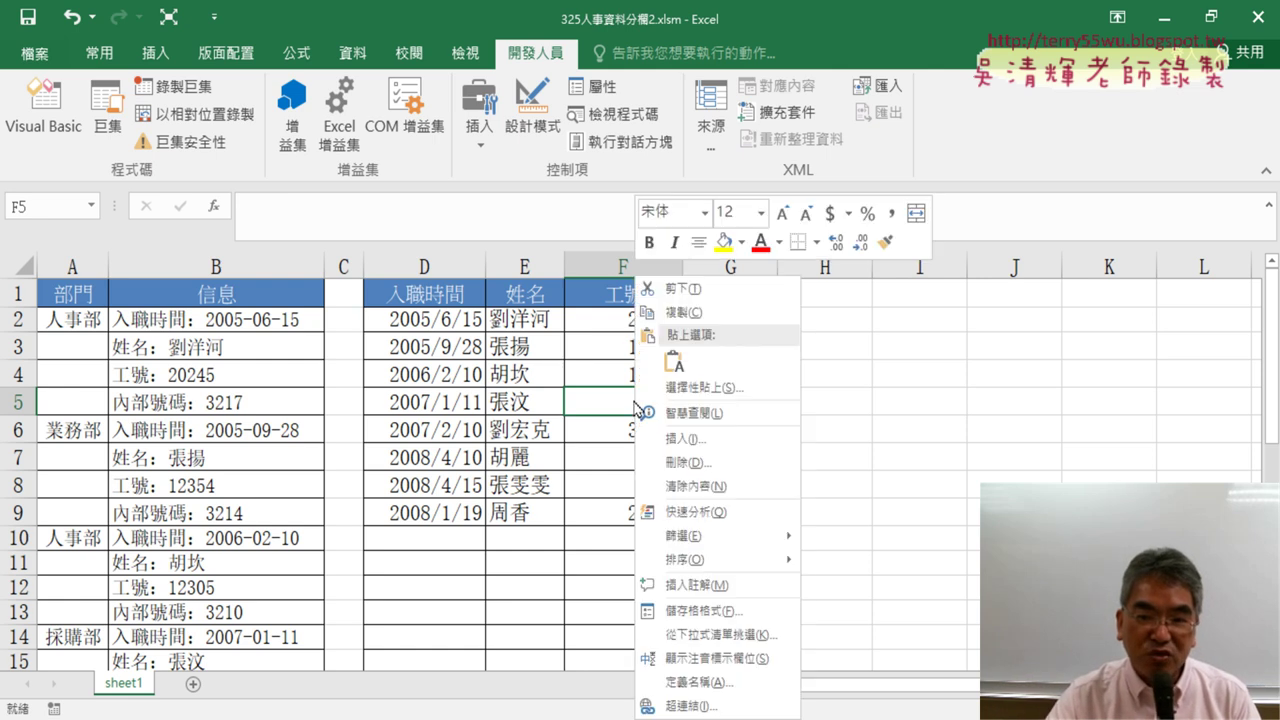
left_click(717, 611)
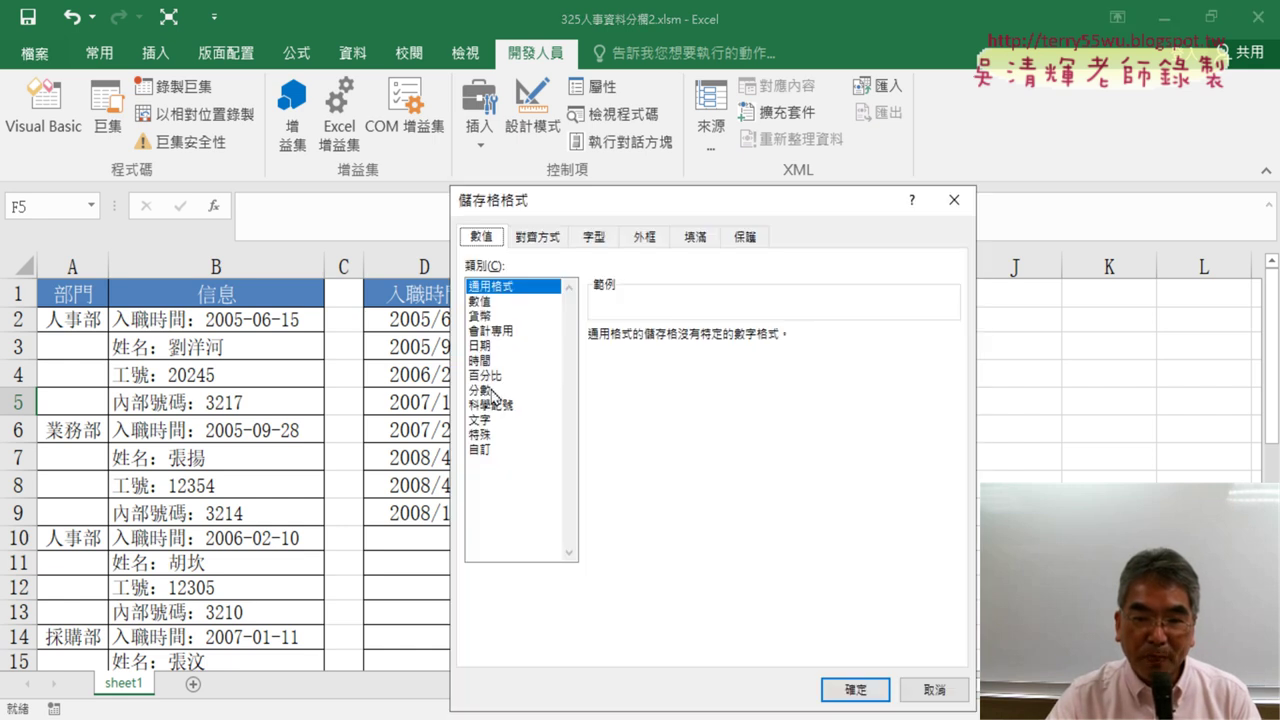
left_click(498, 420)
left_click_drag(685, 205, 929, 122)
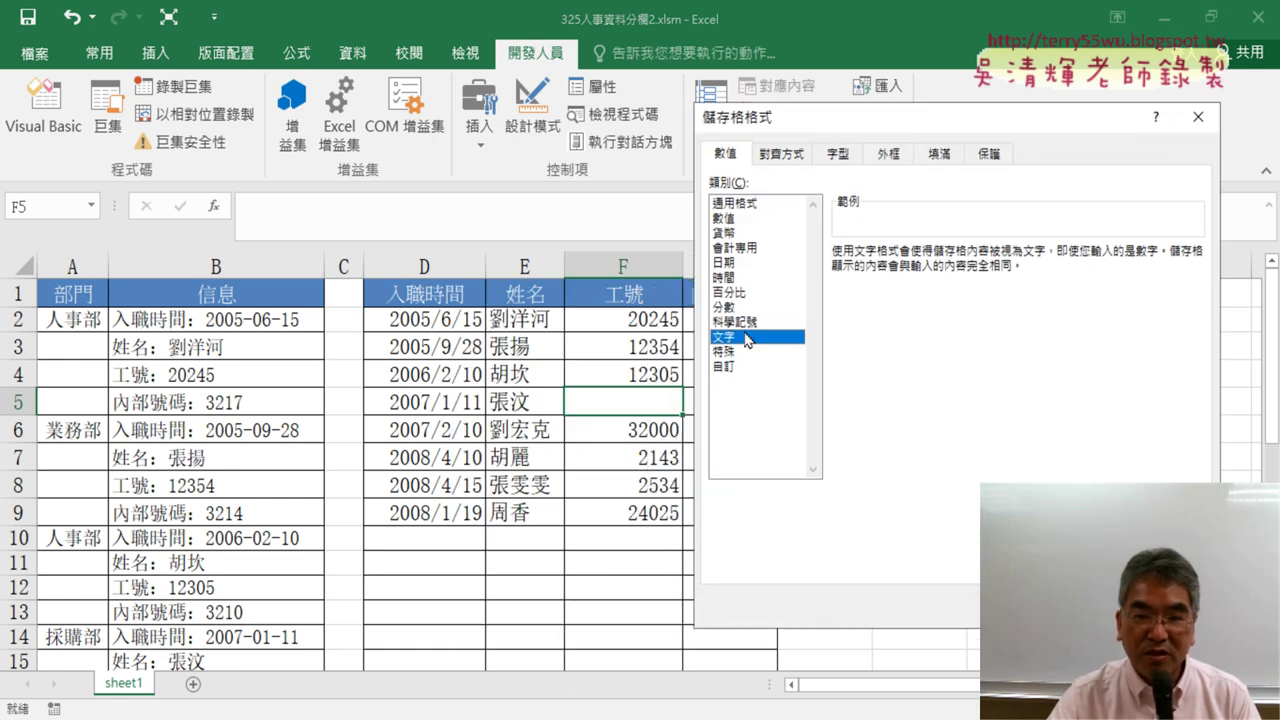
key("Return")
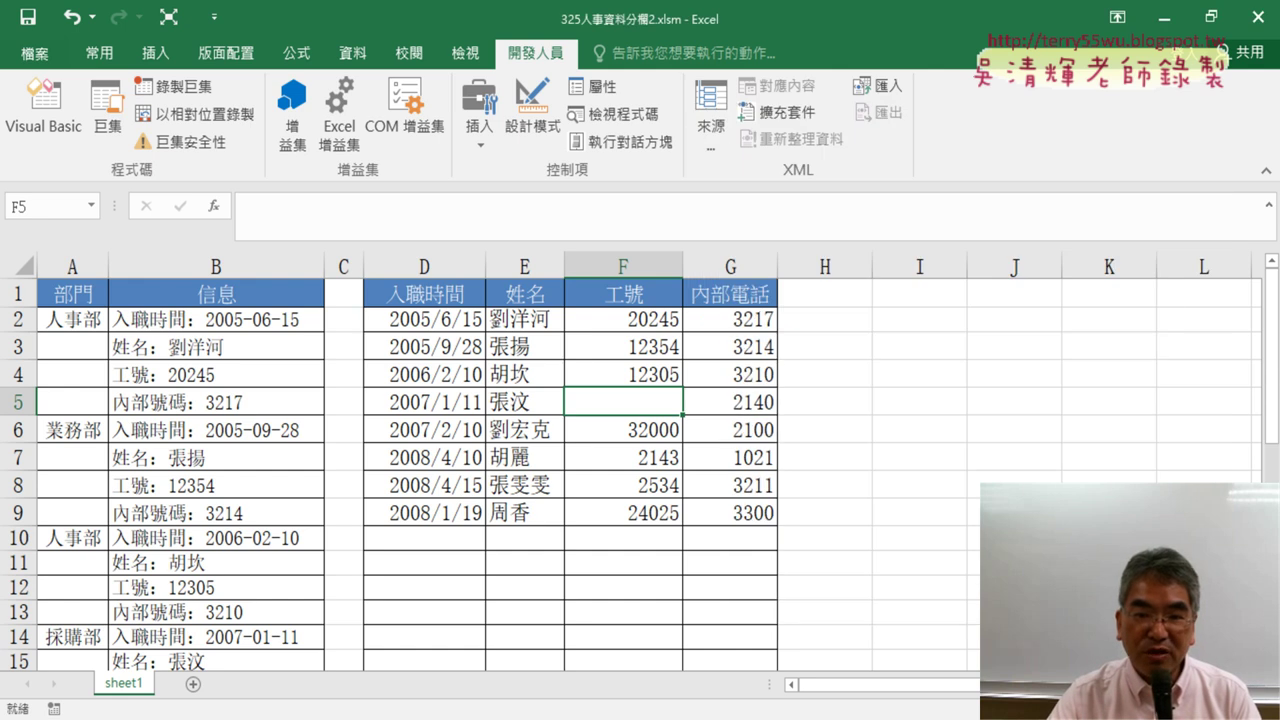
type("023")
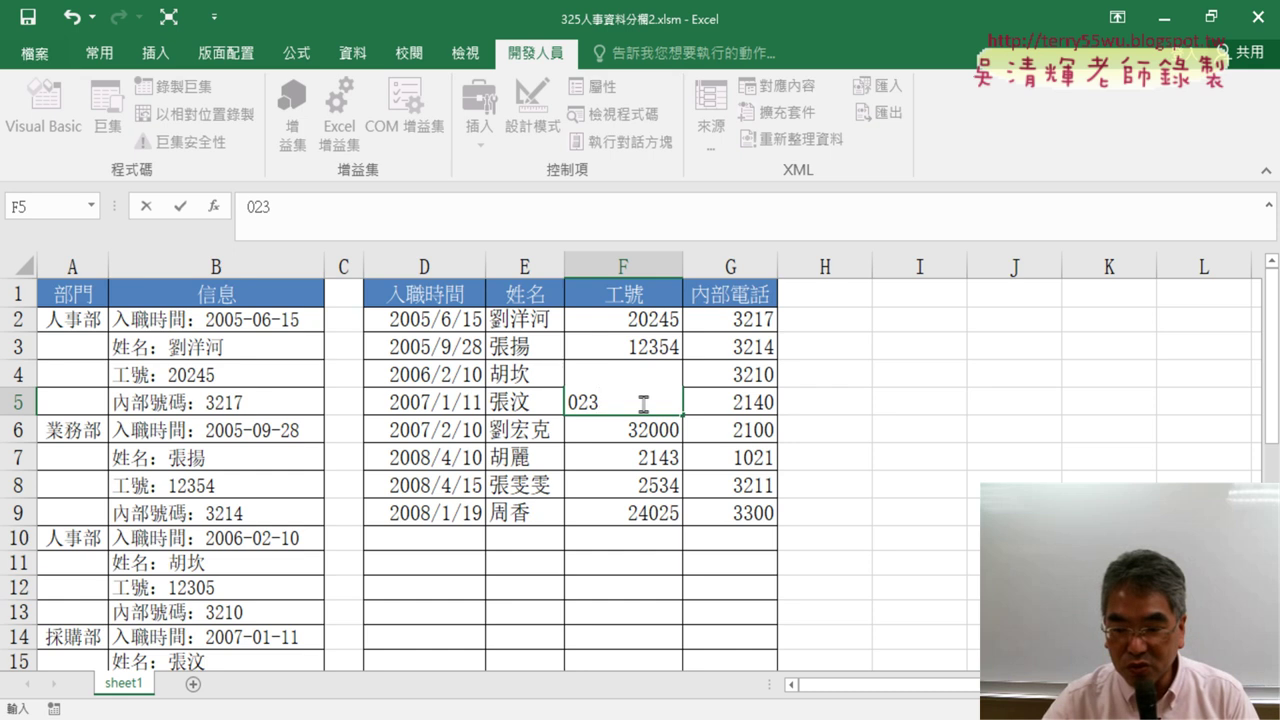
type("54")
key("Return")
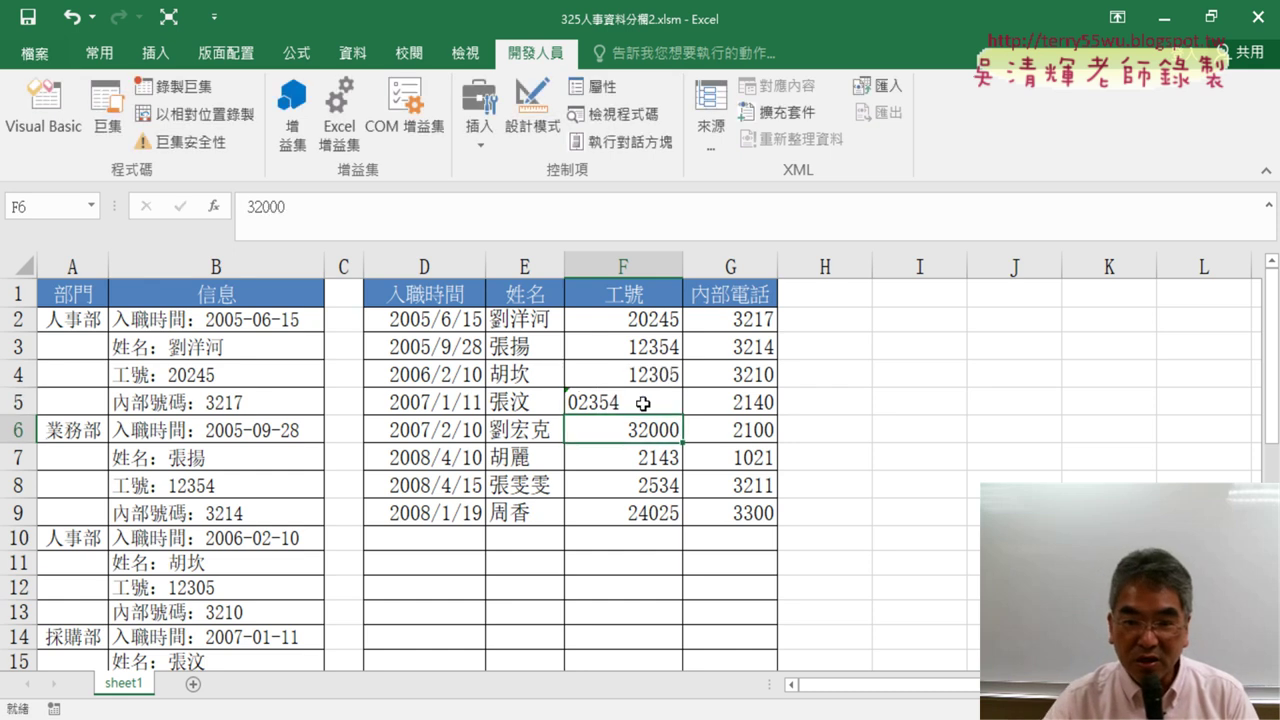
left_click(643, 403)
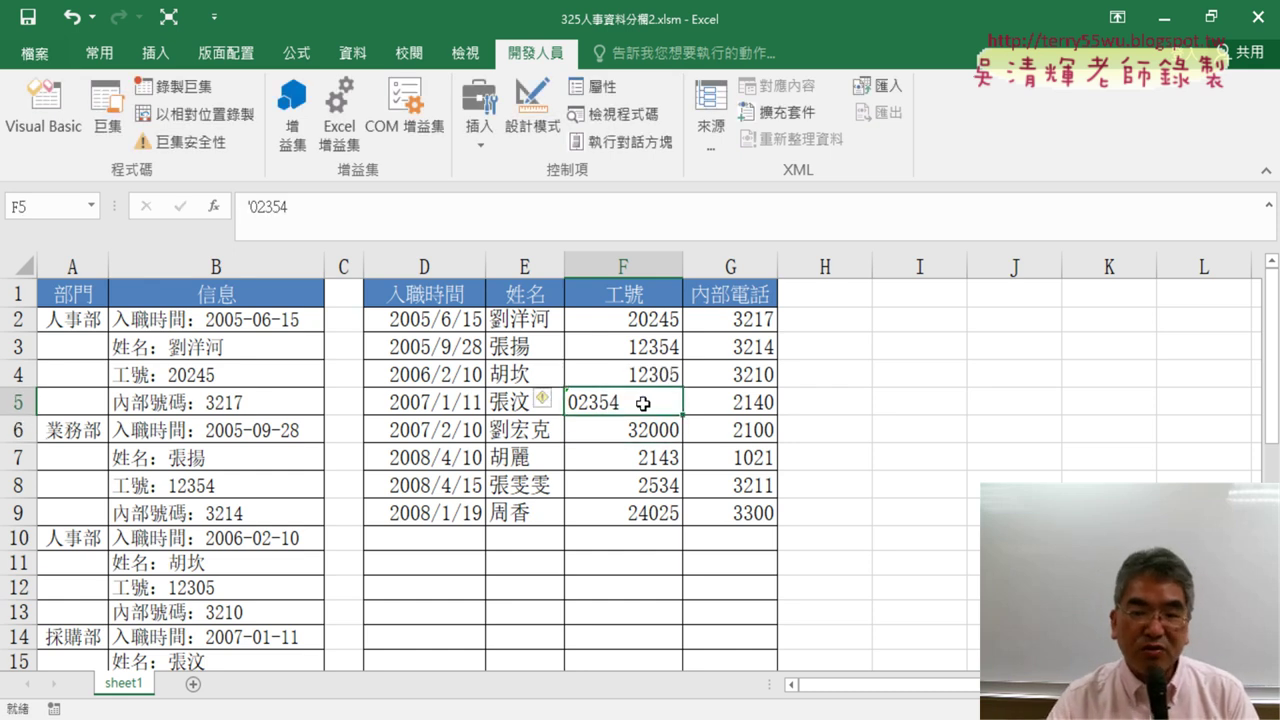
Reopen F5's Format Cells to confirm the Text (文字) category, then cancel without changes
right_click(645, 405)
left_click(700, 610)
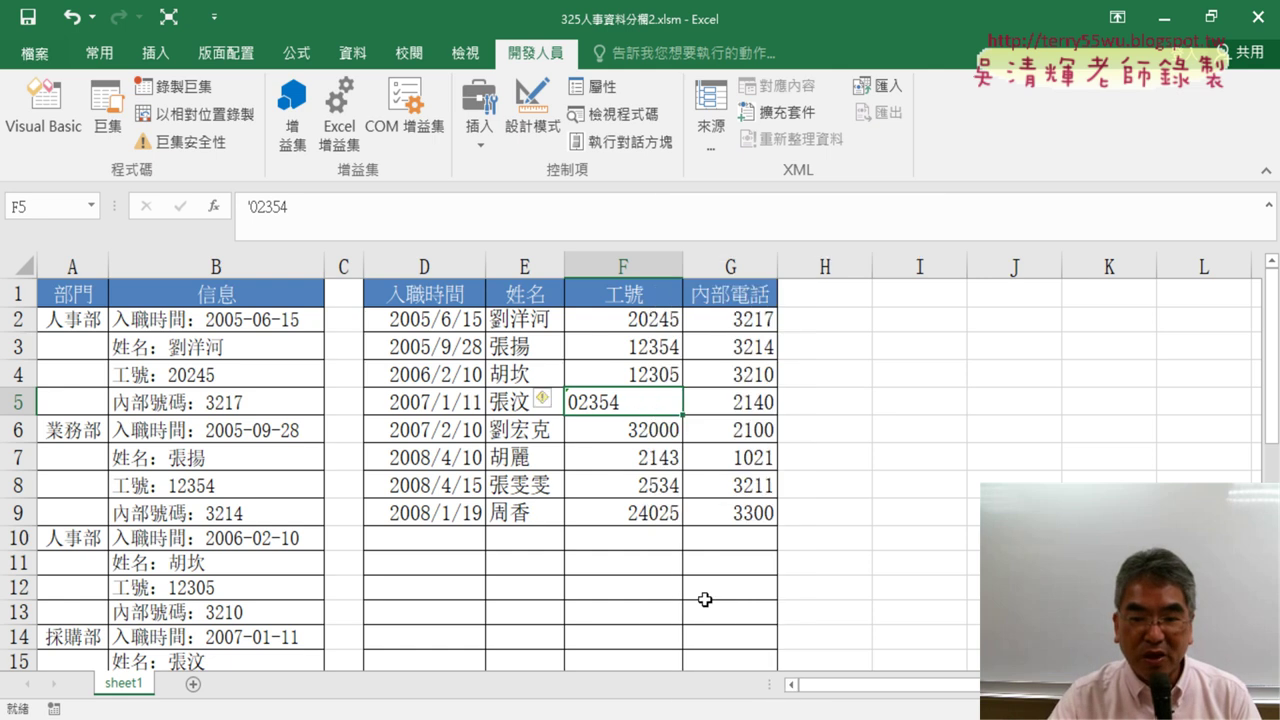
left_click_drag(690, 204, 1000, 141)
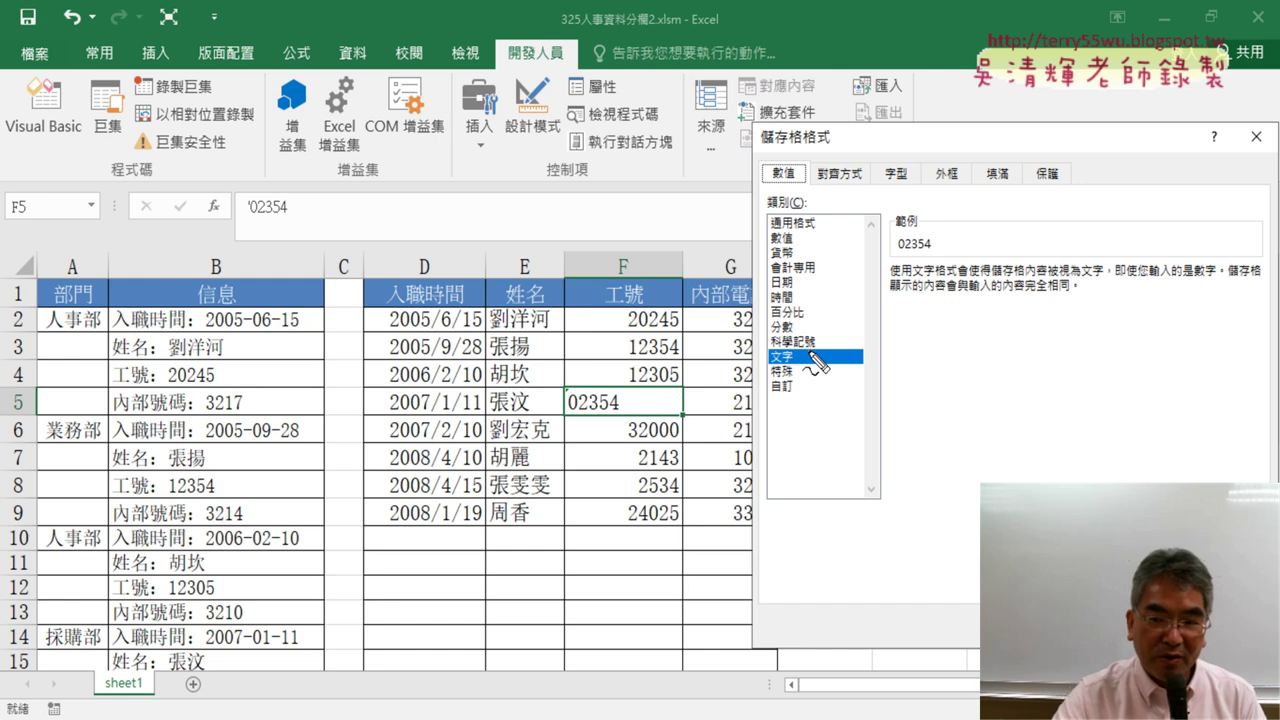
mouse_move(812, 364)
left_mouse_down()
mouse_move(630, 386)
mouse_move(618, 430)
left_mouse_up()
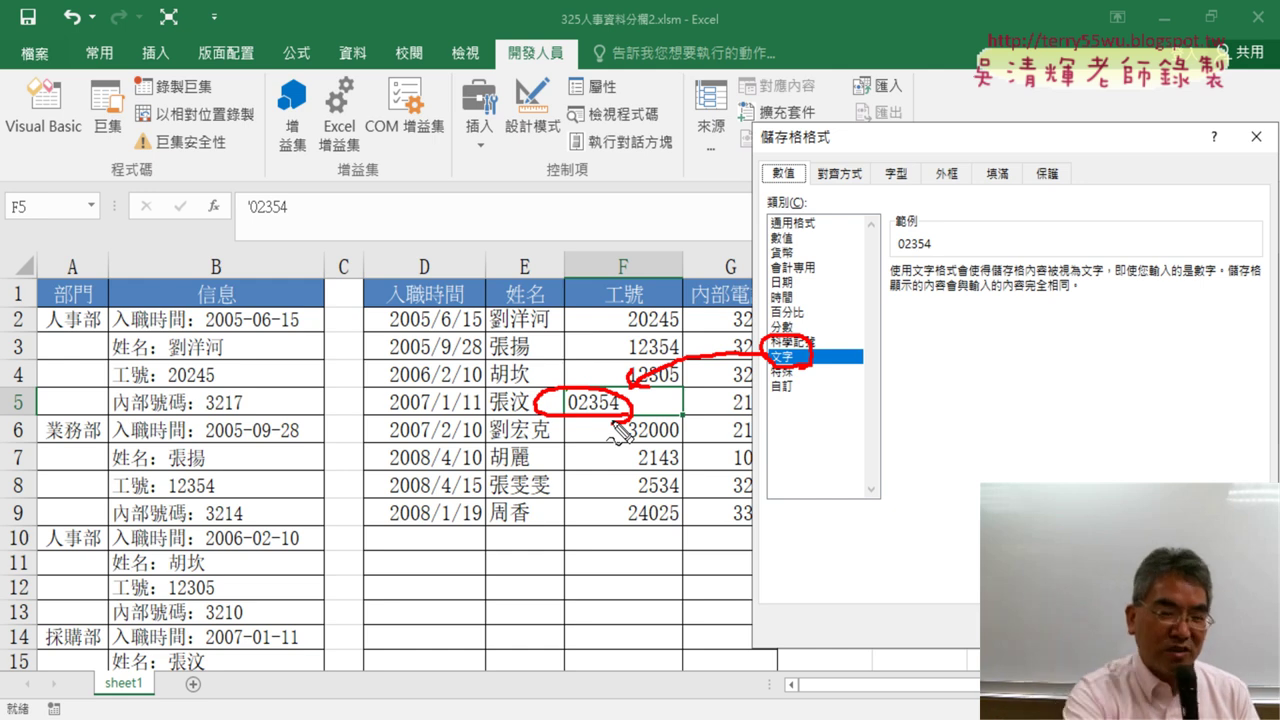
left_click_drag(958, 139, 585, 139)
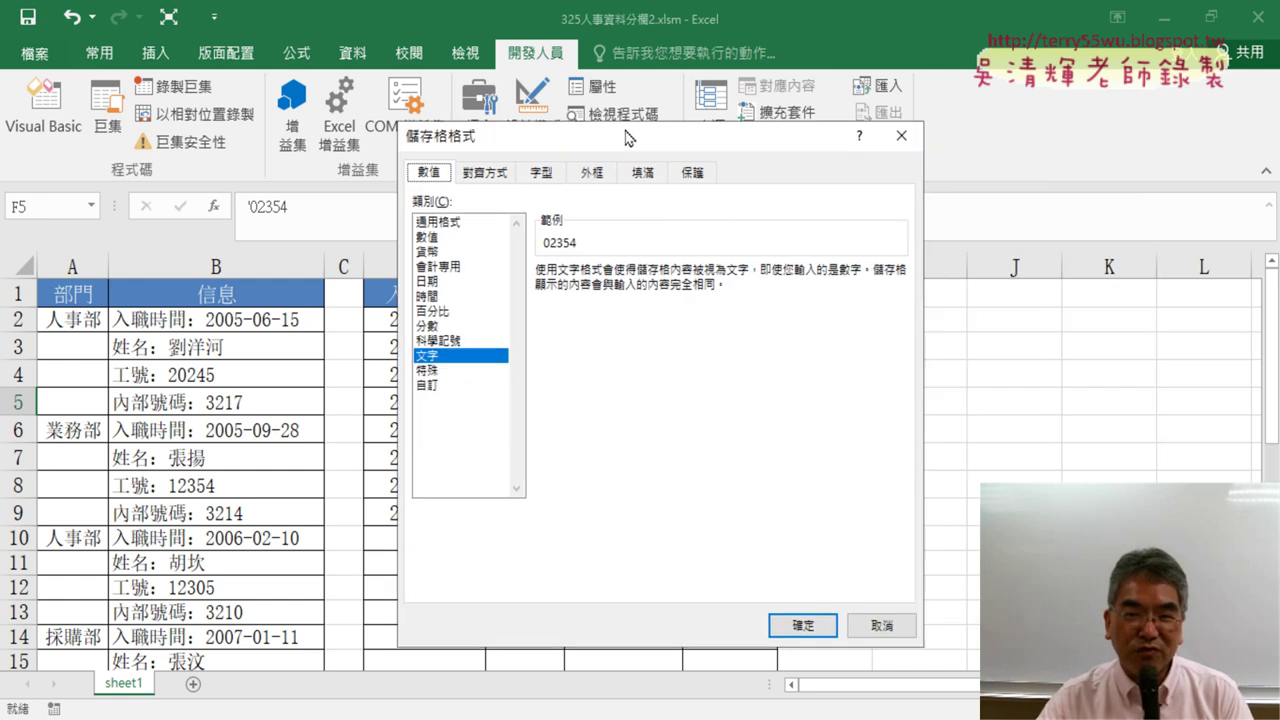
left_click(845, 624)
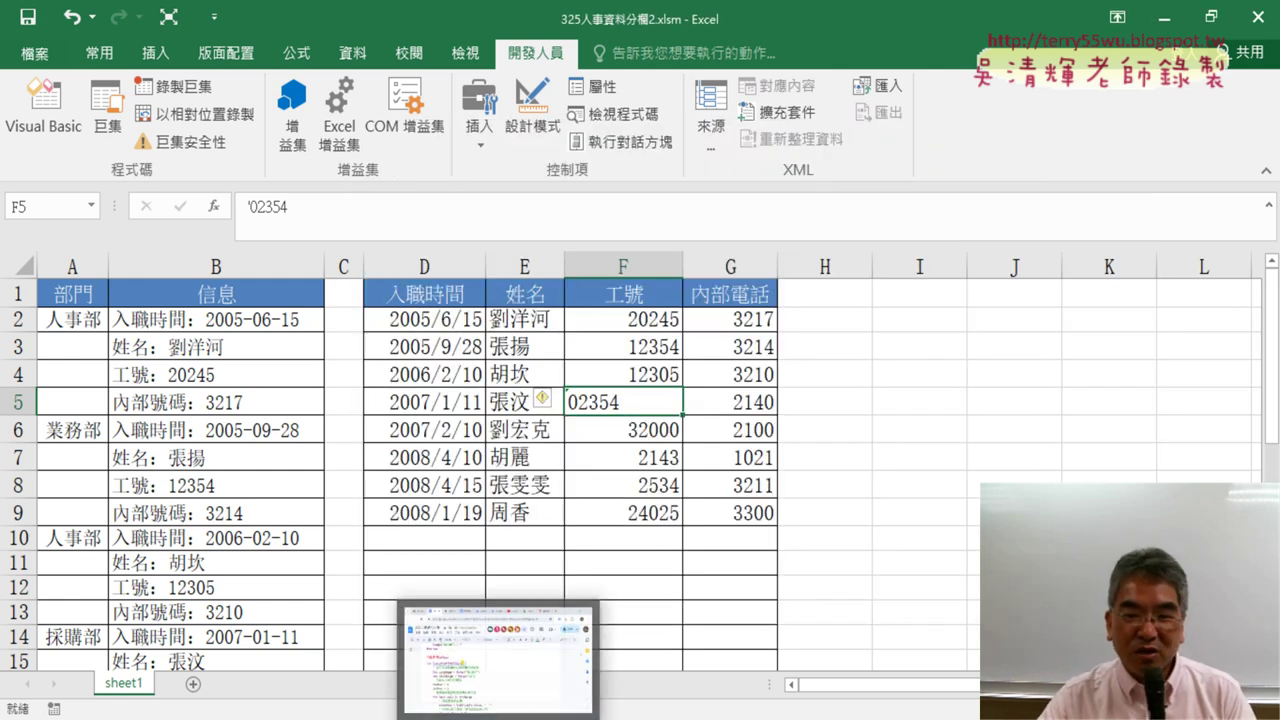
left_click(505, 665)
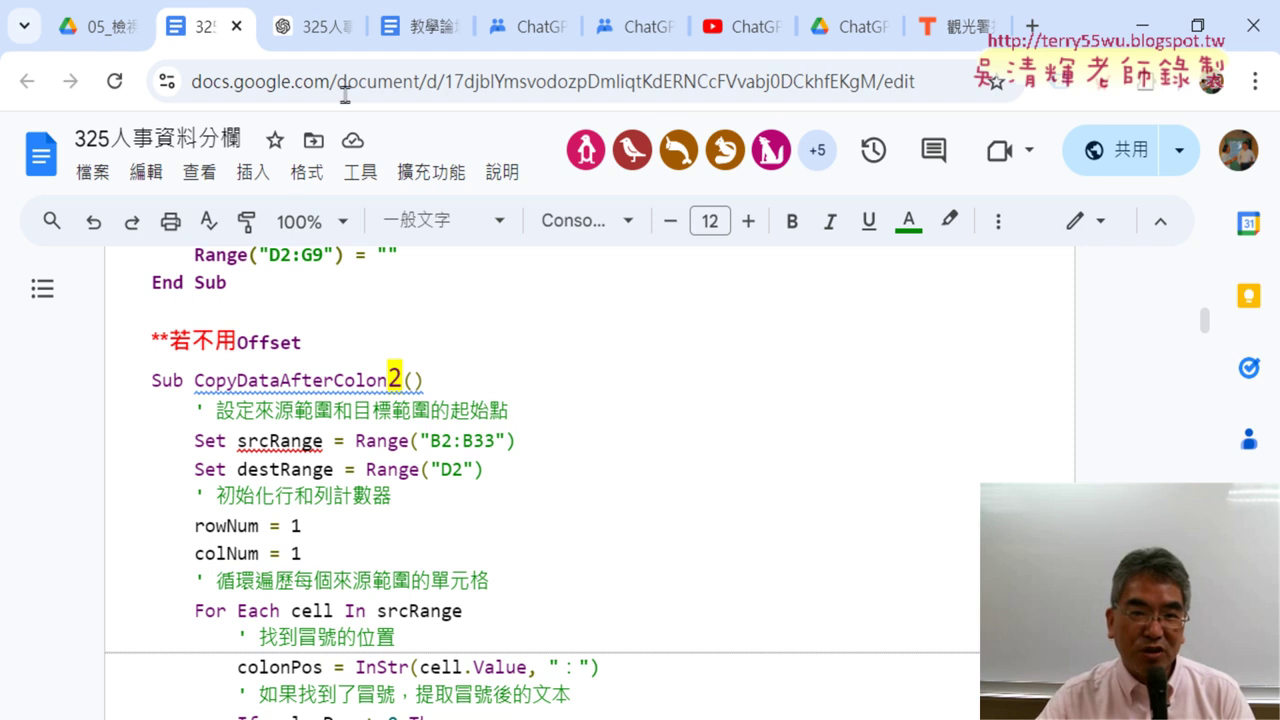
left_click(305, 28)
scroll(1000, 375, "up", 4)
scroll(1135, 373, "up", 3)
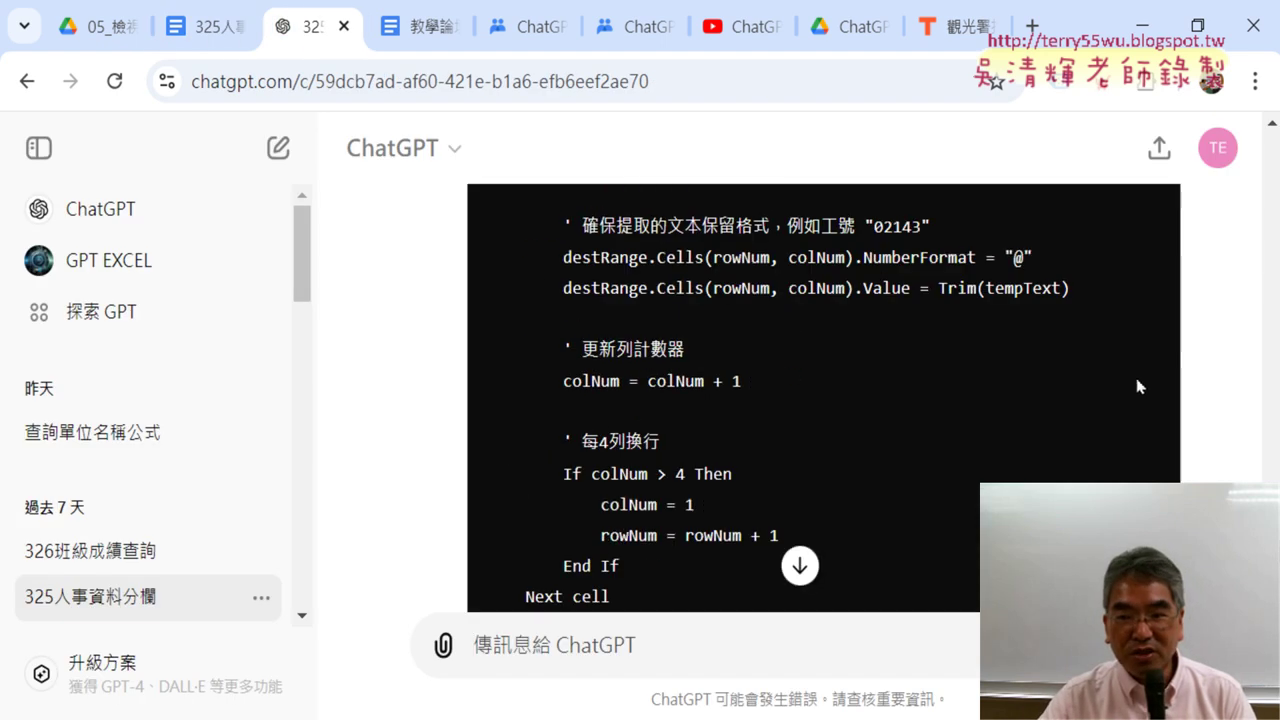
scroll(1135, 373, "up", 3)
scroll(1135, 373, "up", 5)
scroll(1120, 366, "down", 1)
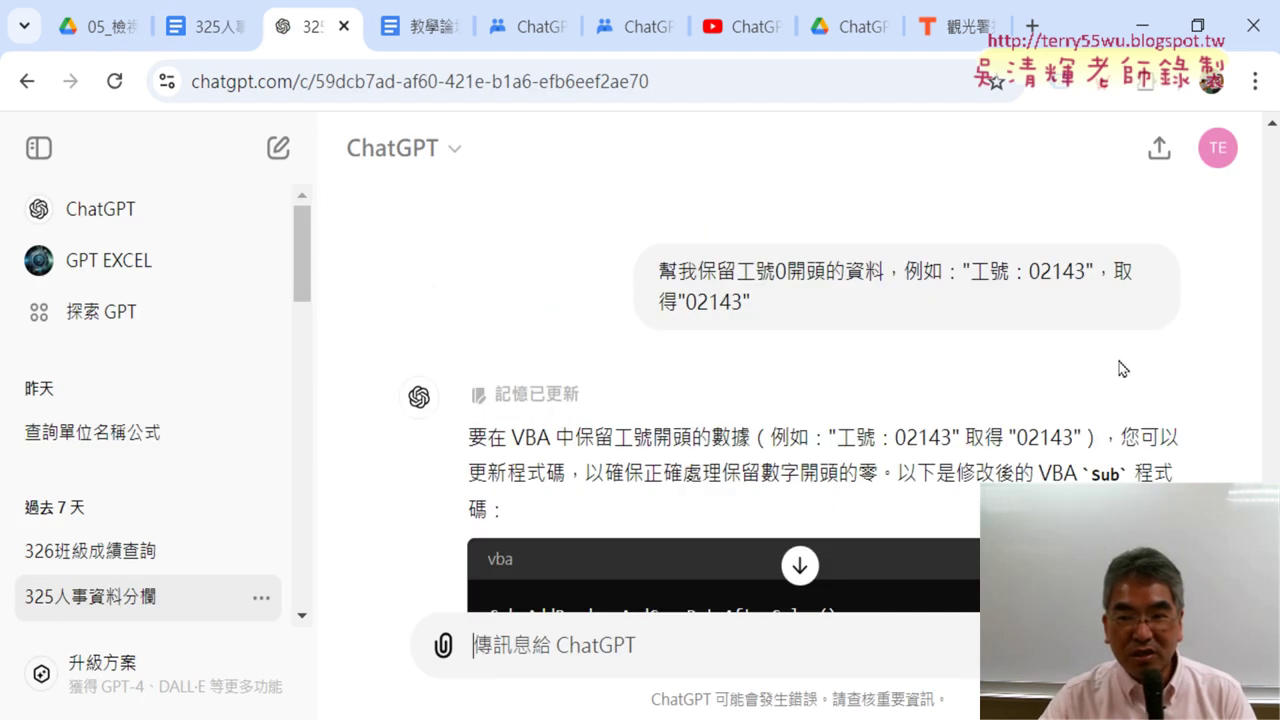
scroll(1071, 366, "up", 1)
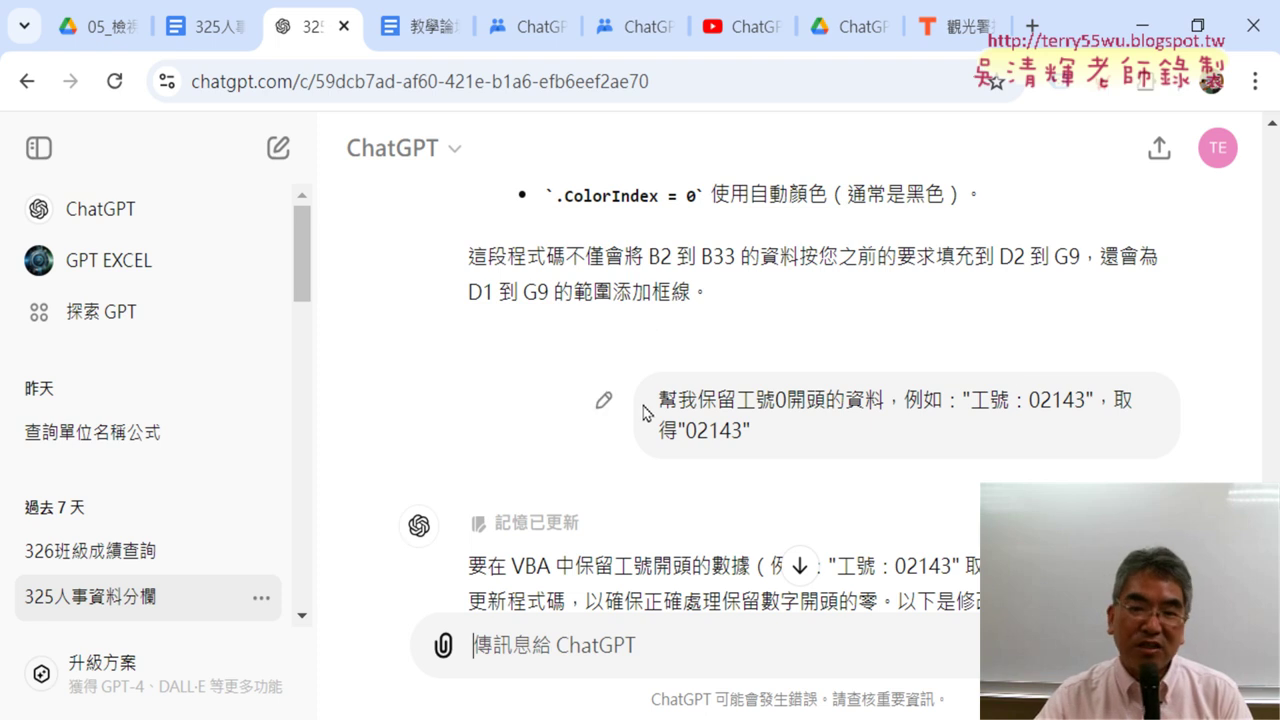
left_click_drag(658, 400, 877, 405)
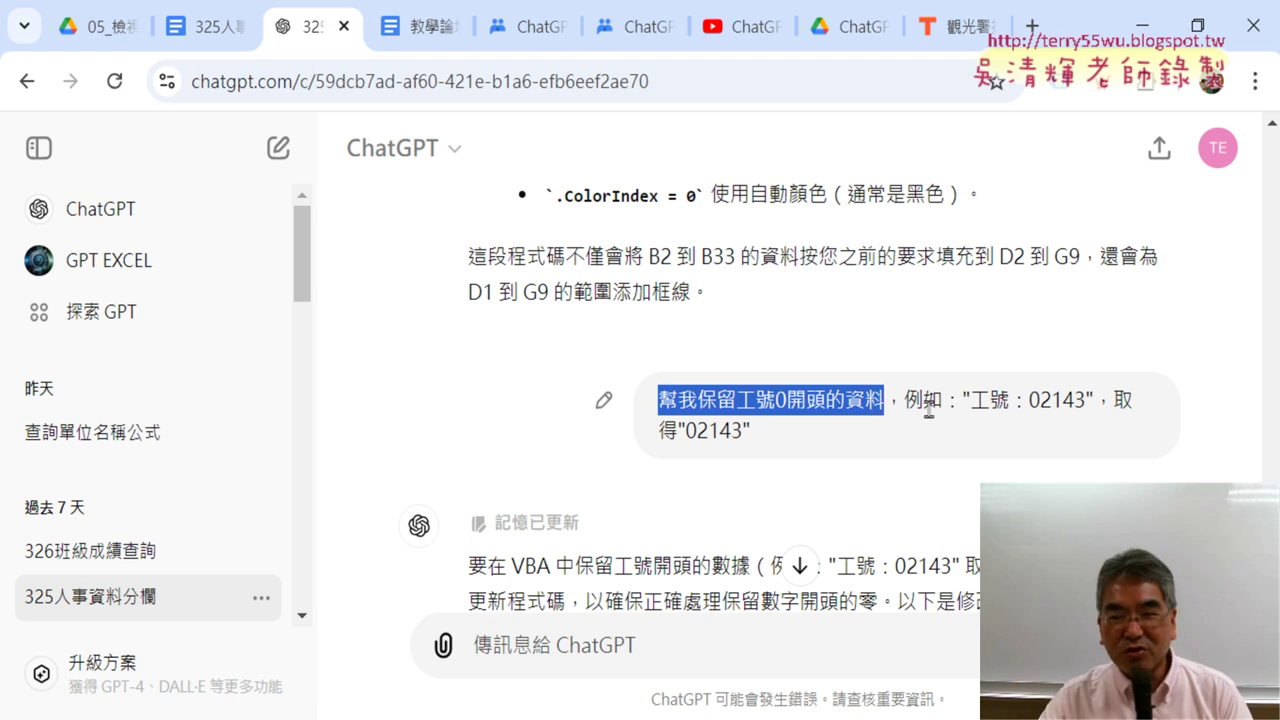
left_click(928, 408)
left_click_drag(886, 402, 1103, 408)
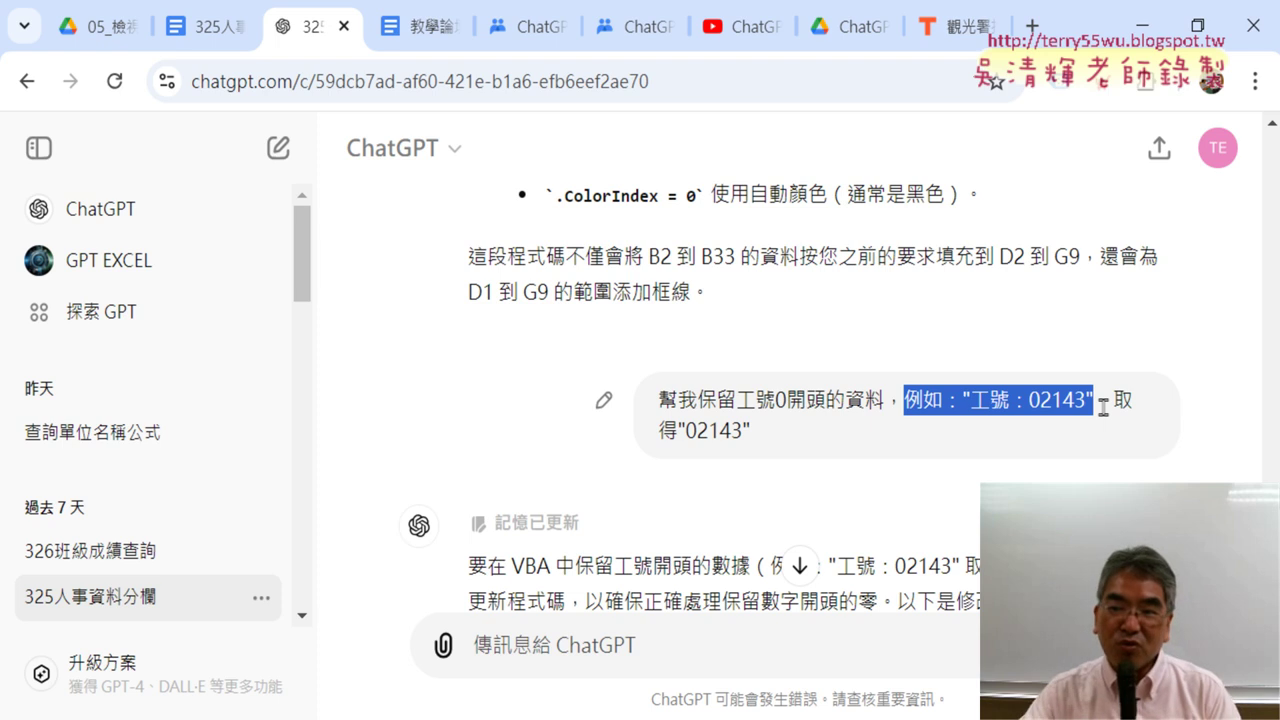
left_click(1103, 407)
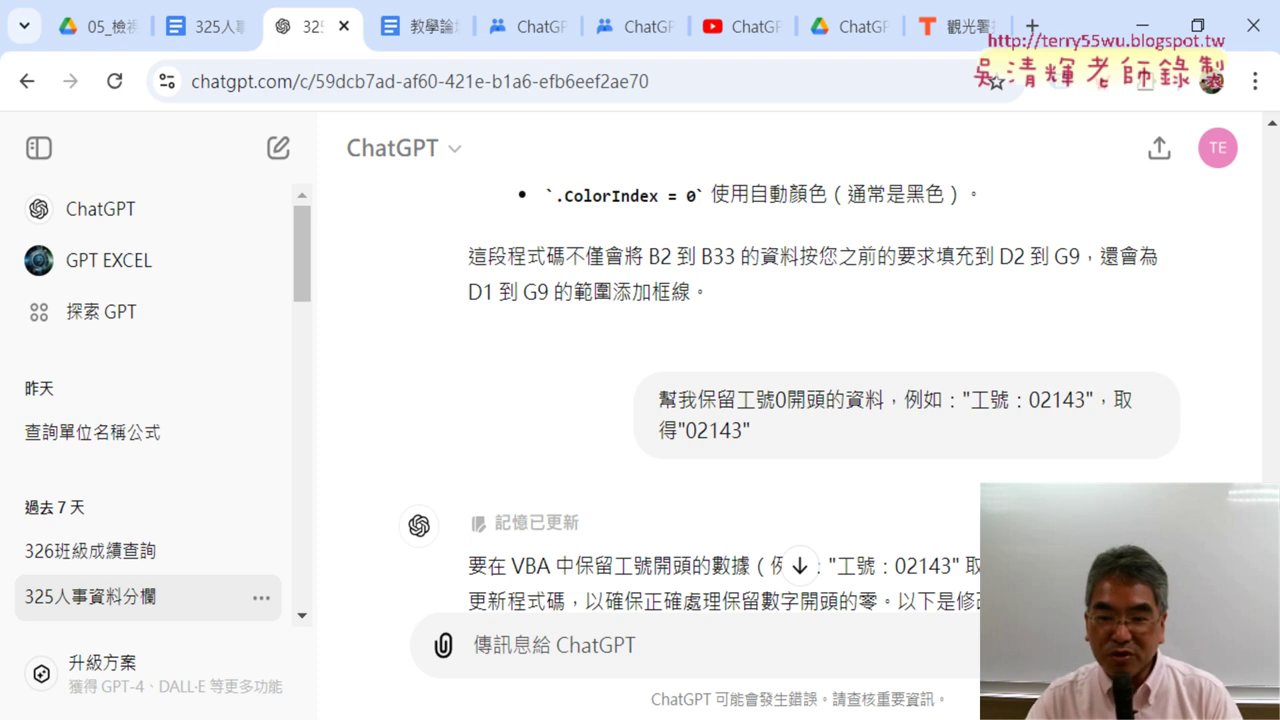
key("alt+Tab")
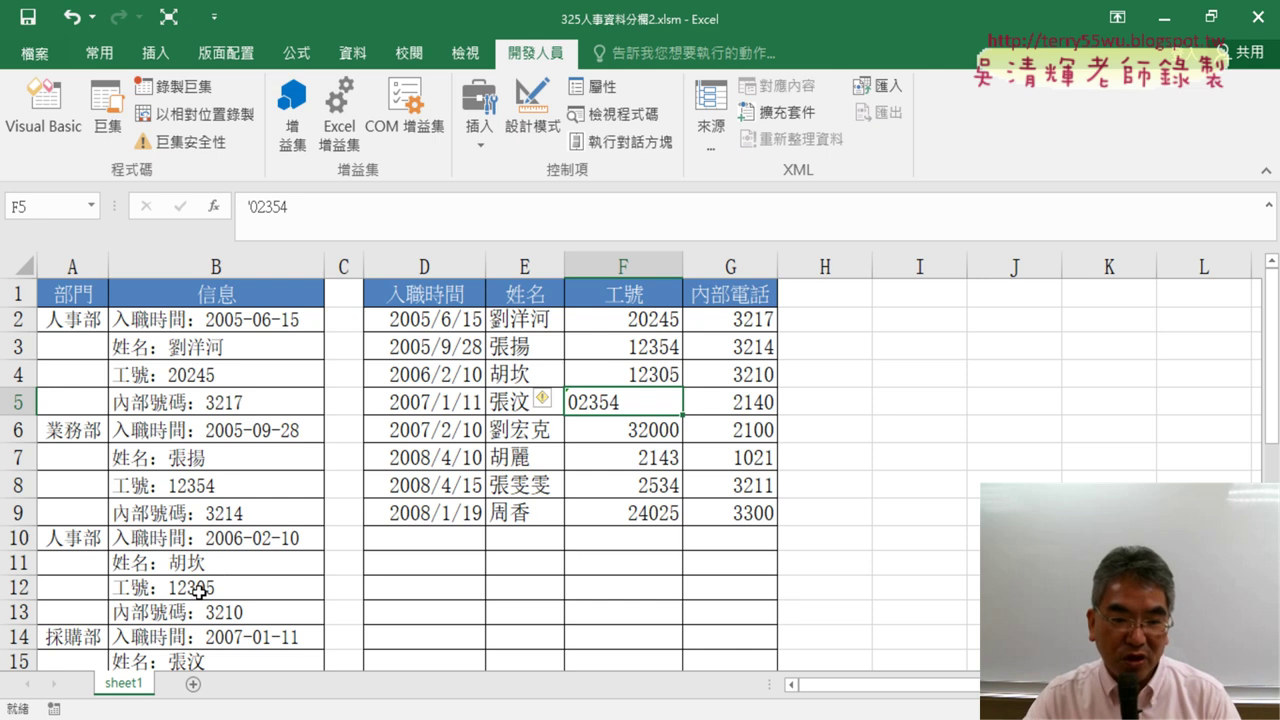
Inspect B16's 工號：02345 entry without changing it, then minimize Excel
scroll(200, 591, "down", 2)
left_click(141, 524)
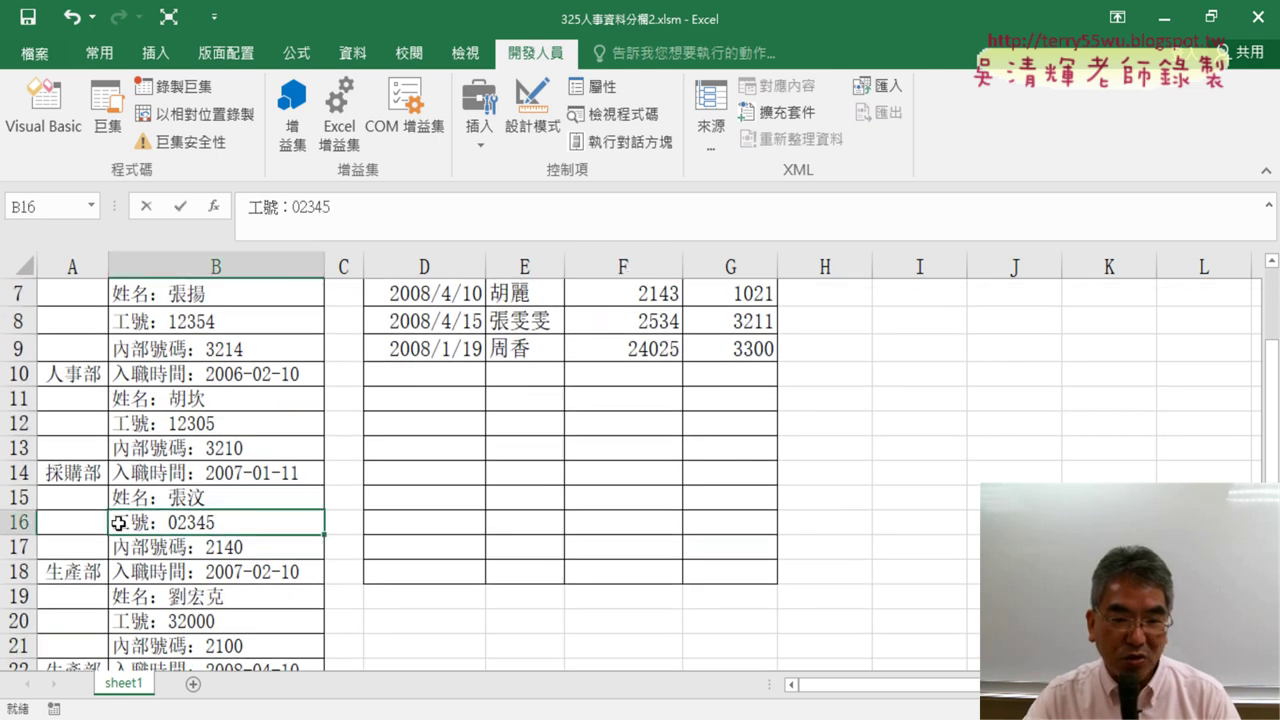
double_click(118, 523)
left_click_drag(114, 522, 250, 522)
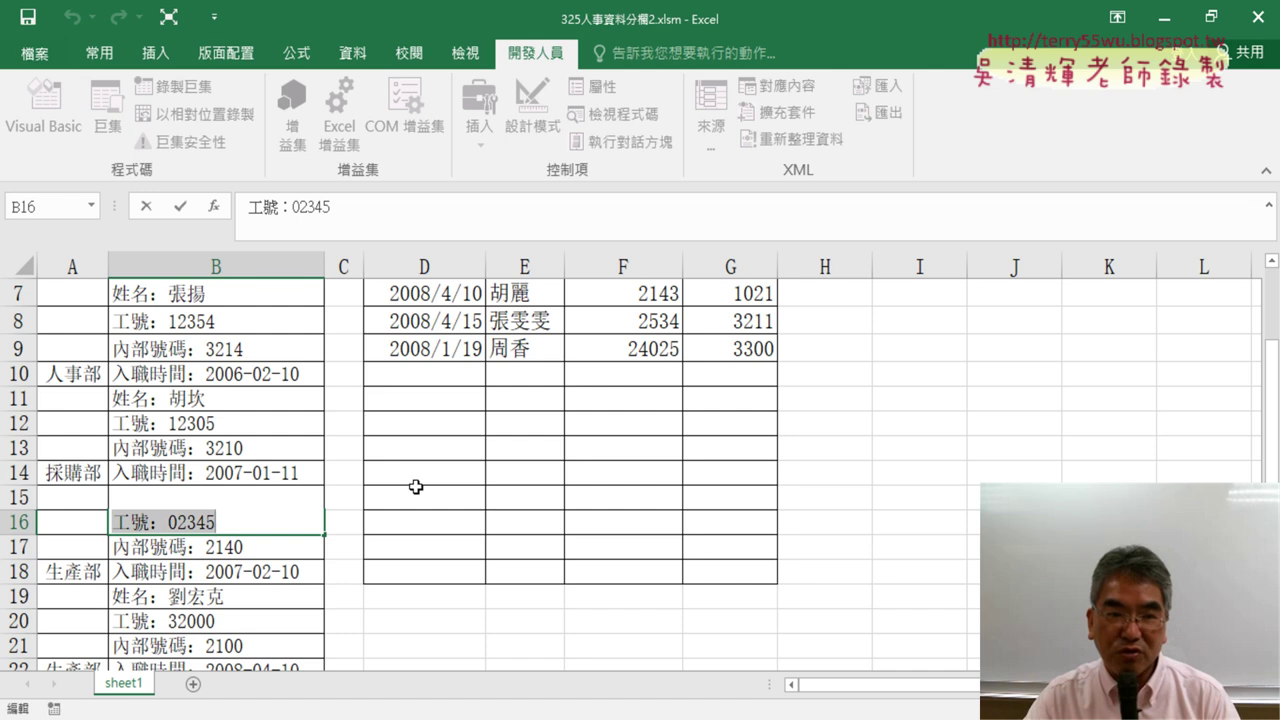
left_click(157, 210)
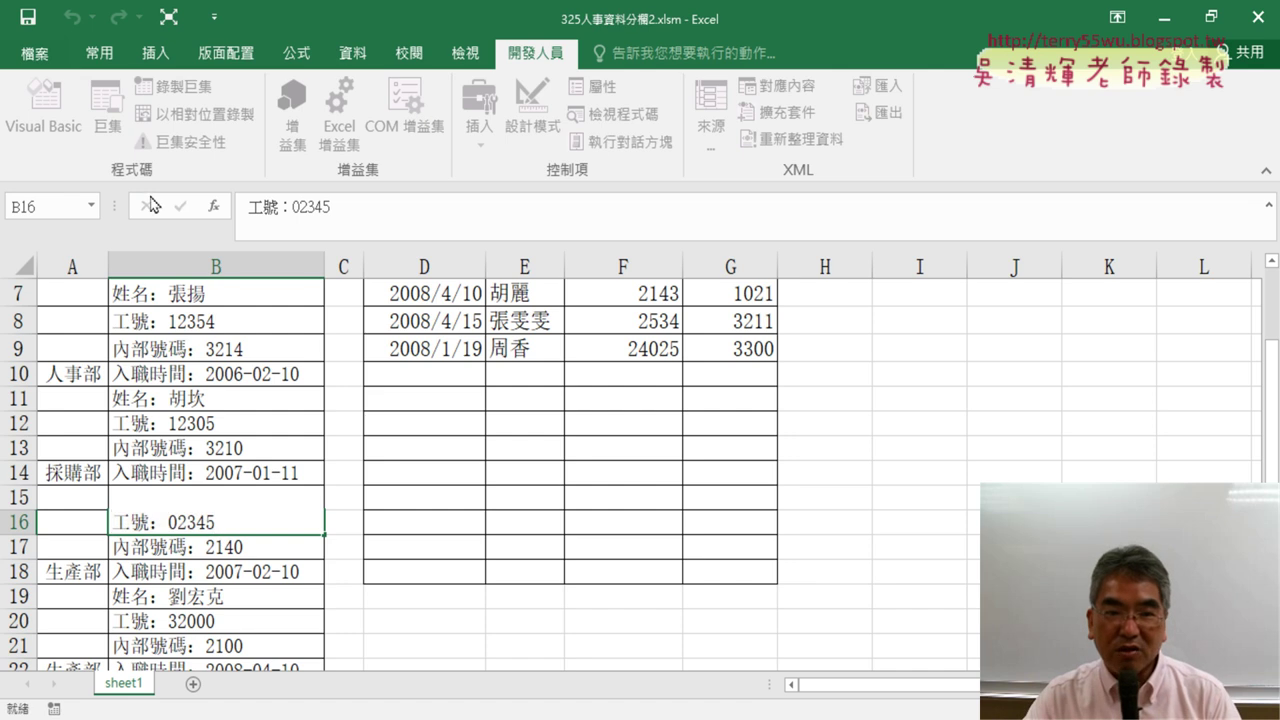
left_click(1161, 24)
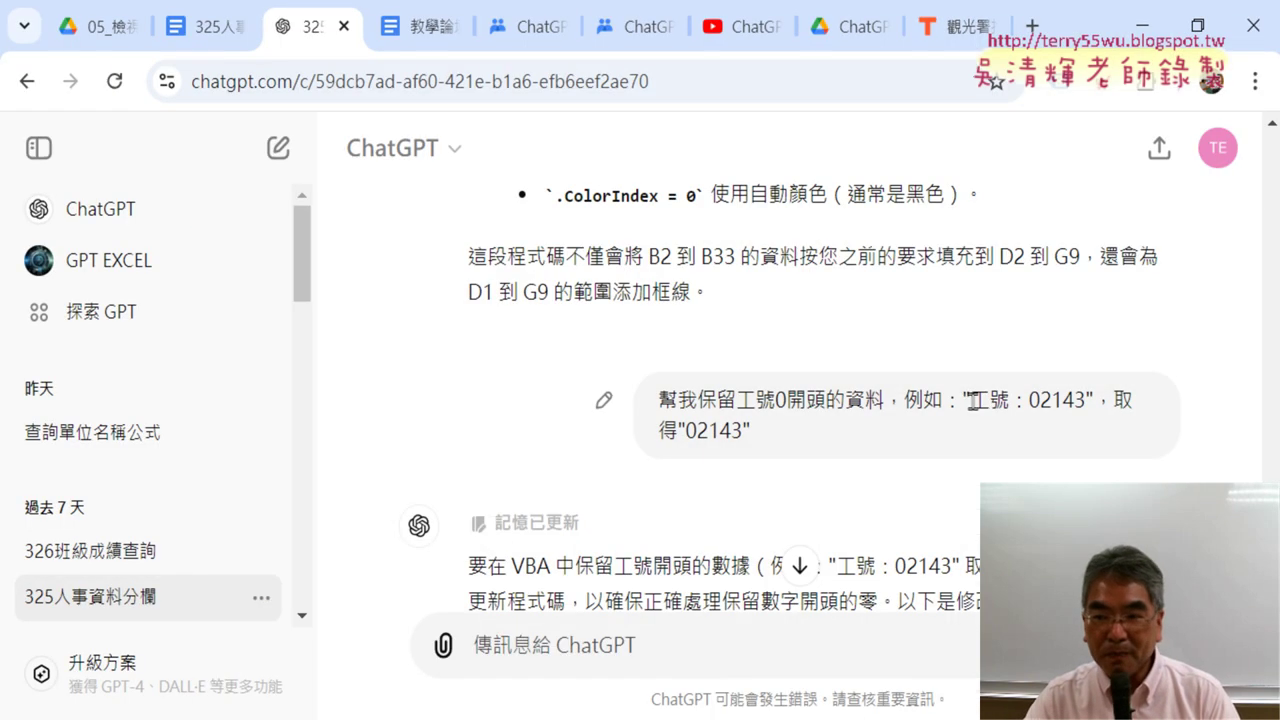
left_click_drag(972, 400, 1087, 401)
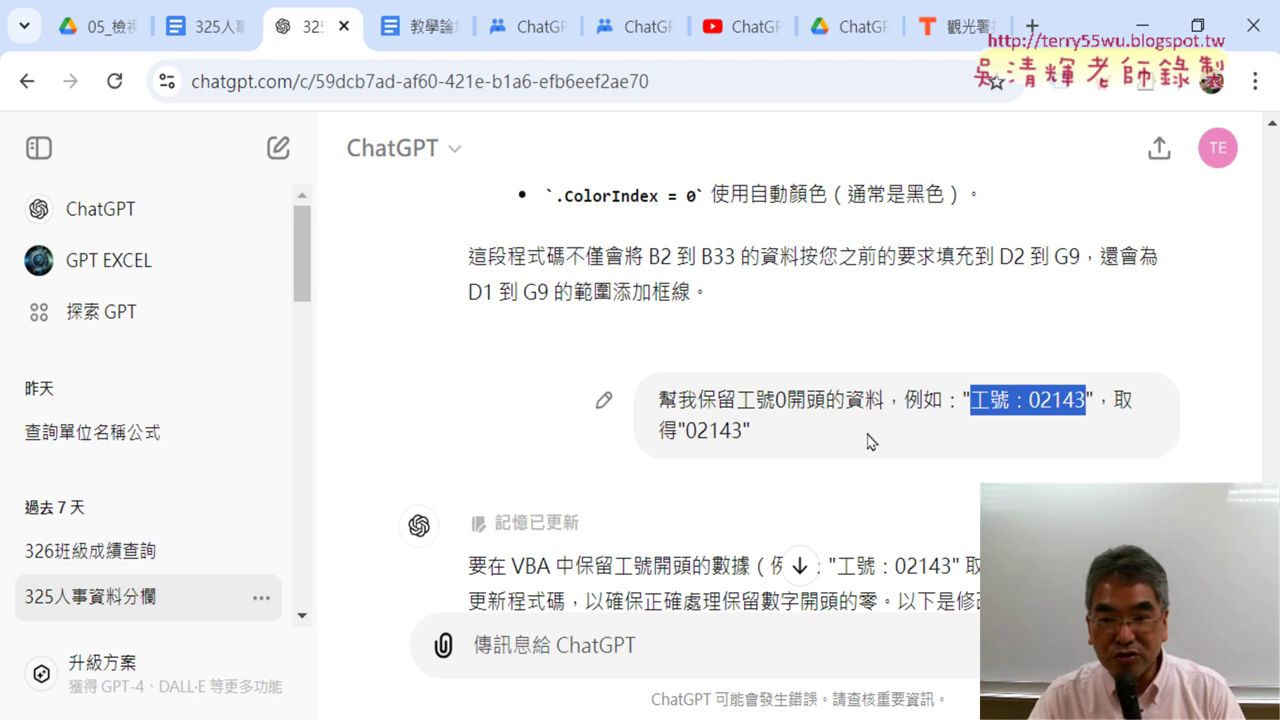
left_click_drag(678, 430, 751, 432)
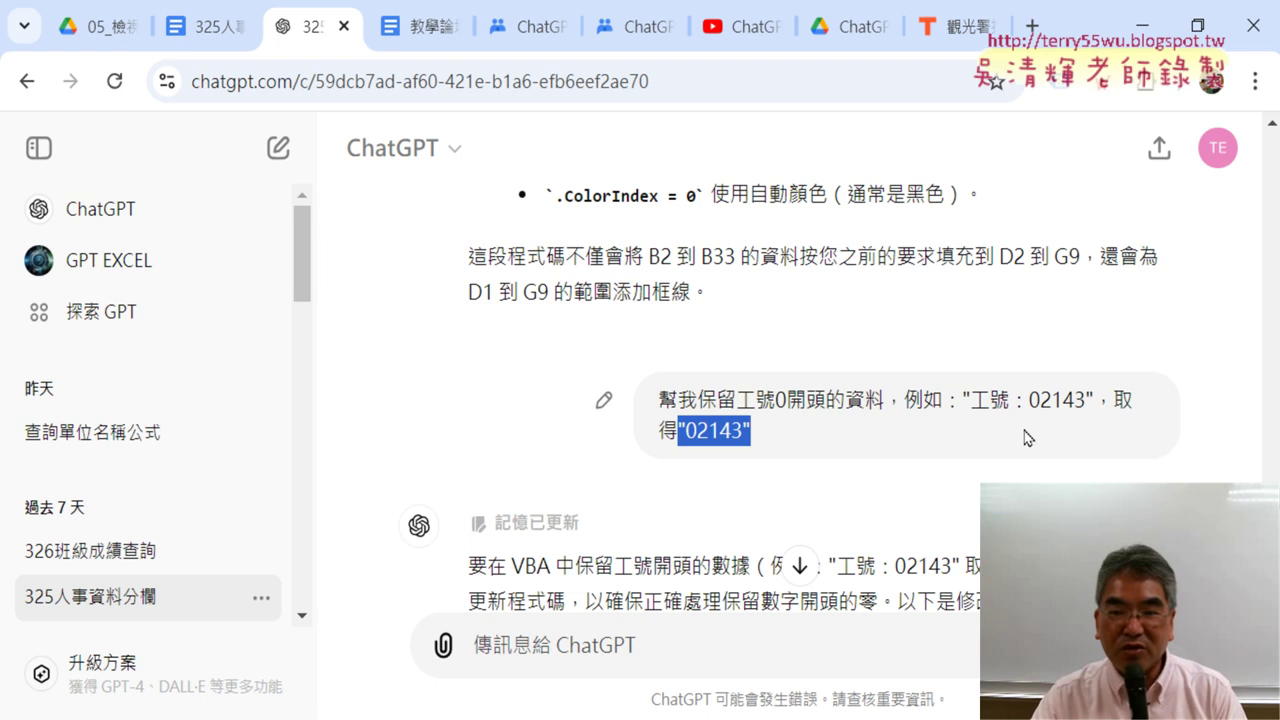
left_click(1125, 436)
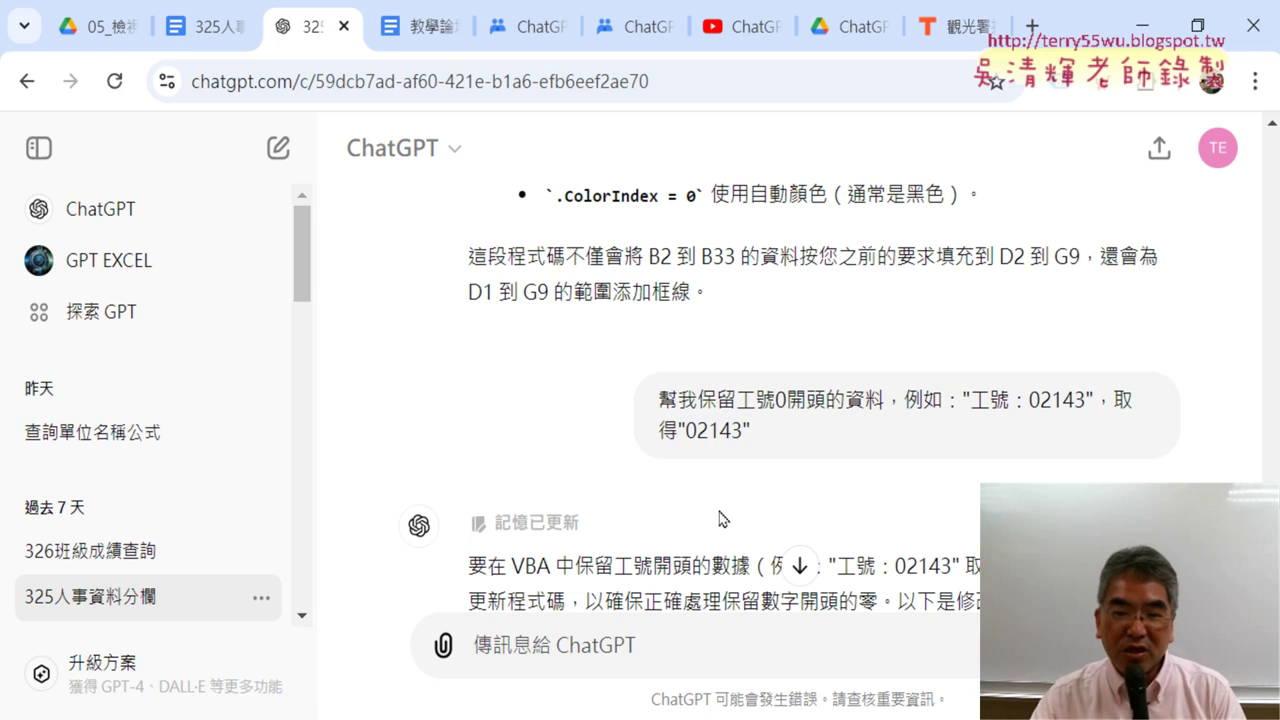
double_click(565, 524)
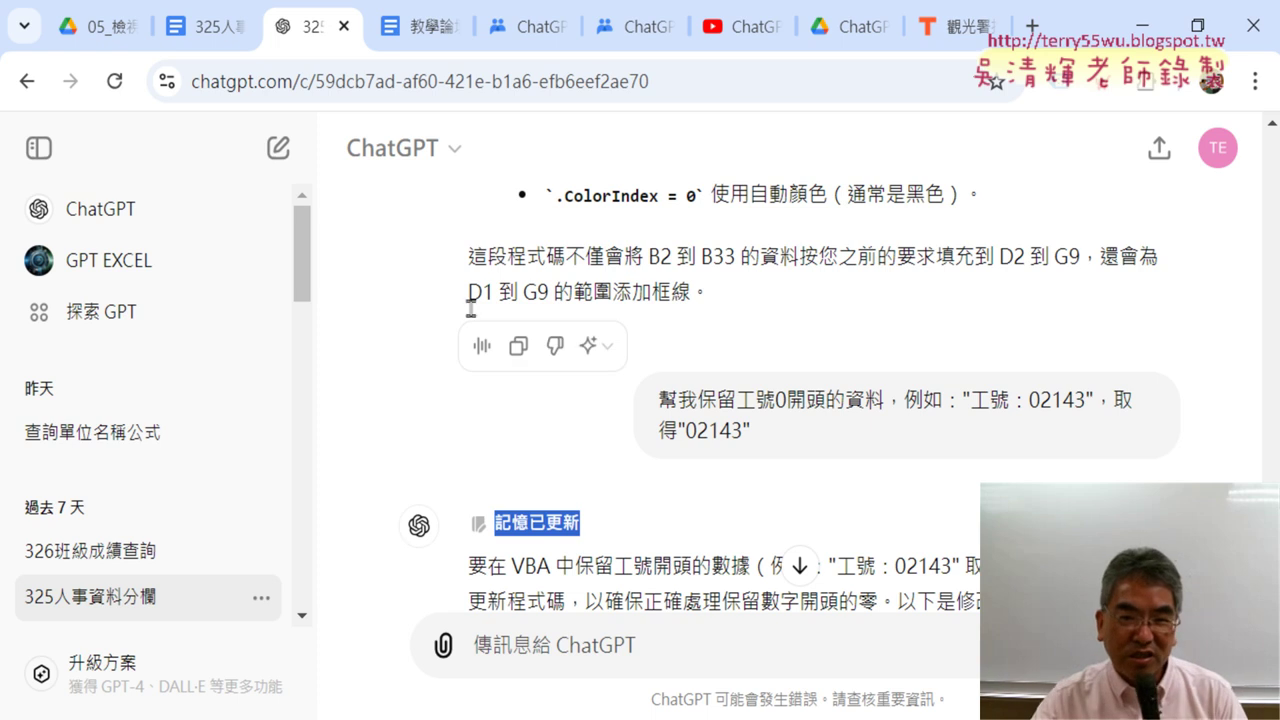
left_click(463, 157)
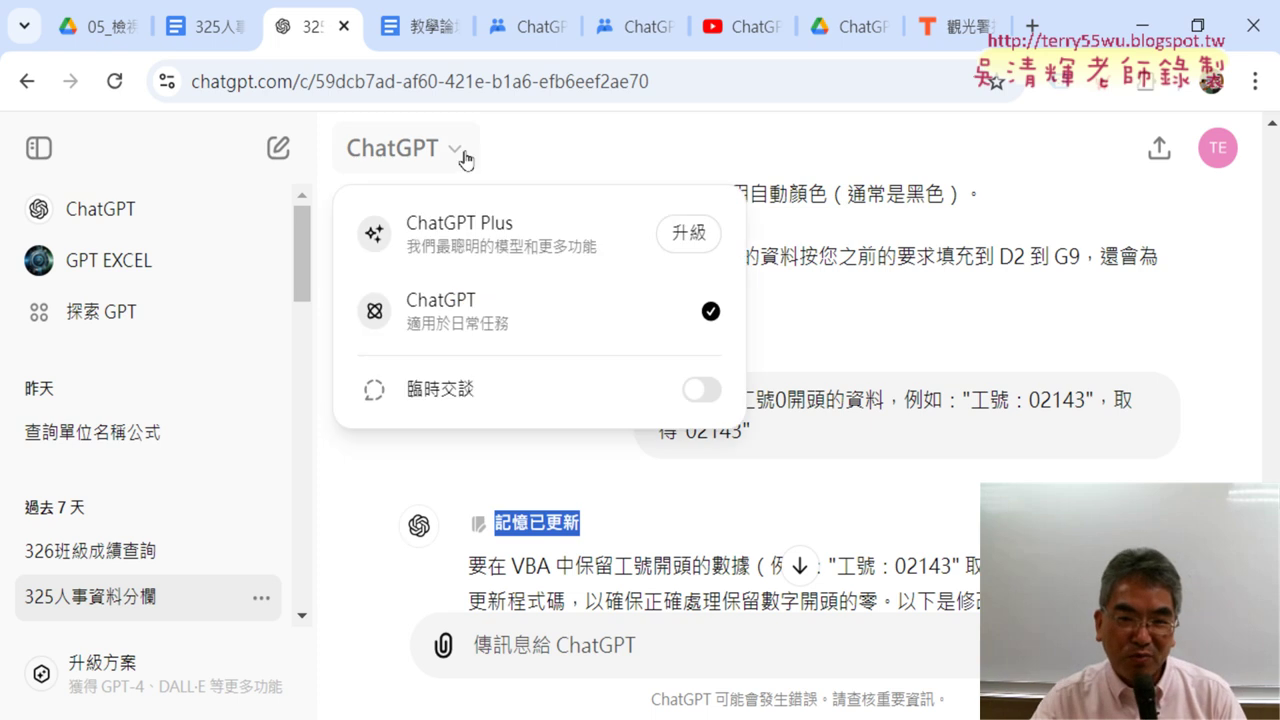
left_click(573, 154)
double_click(537, 522)
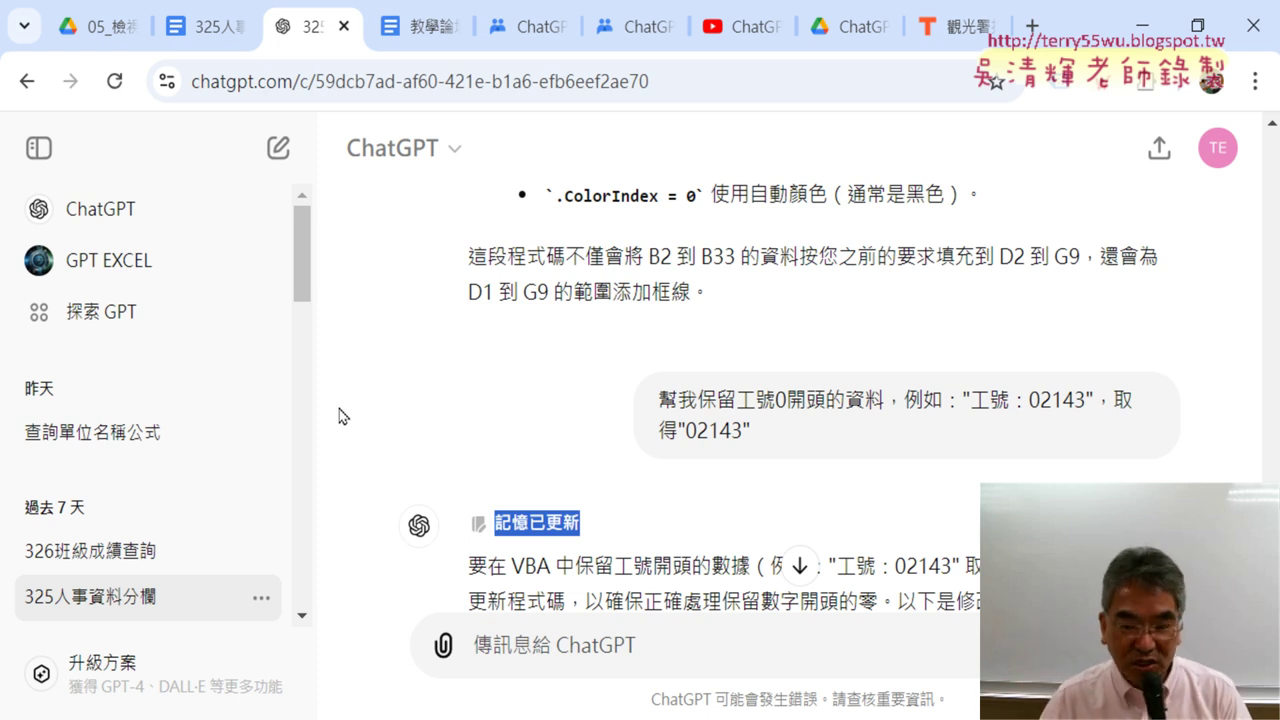
Highlight phrases in ChatGPT's reply about keeping leading-zero IDs, such as 數據 and 以確保正
scroll(385, 410, "down", 1)
scroll(389, 407, "down", 3)
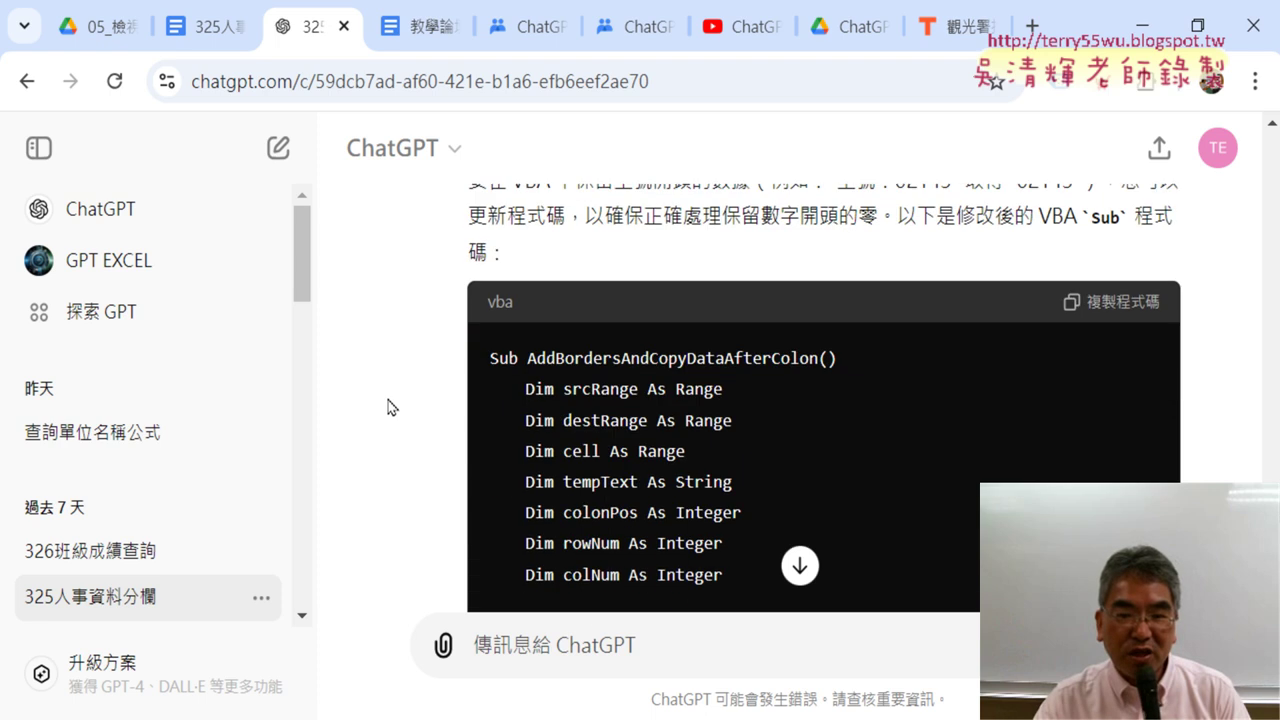
scroll(401, 374, "up", 3)
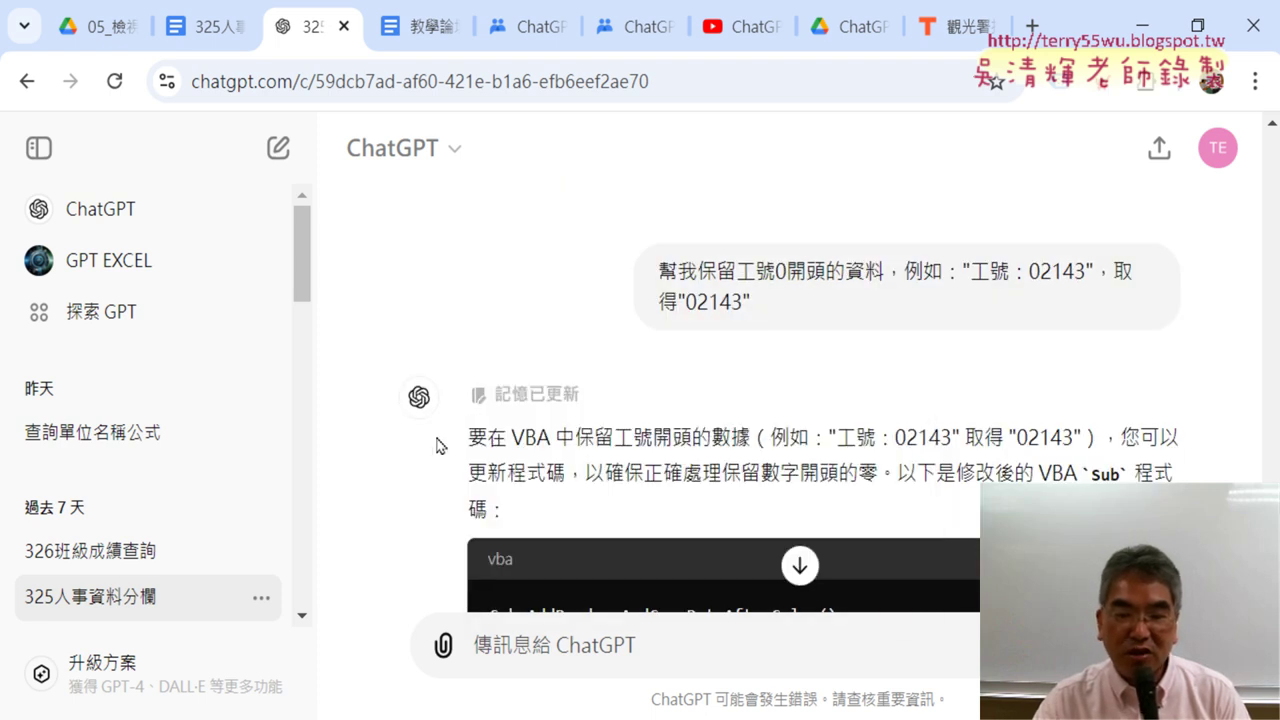
left_click_drag(468, 437, 748, 438)
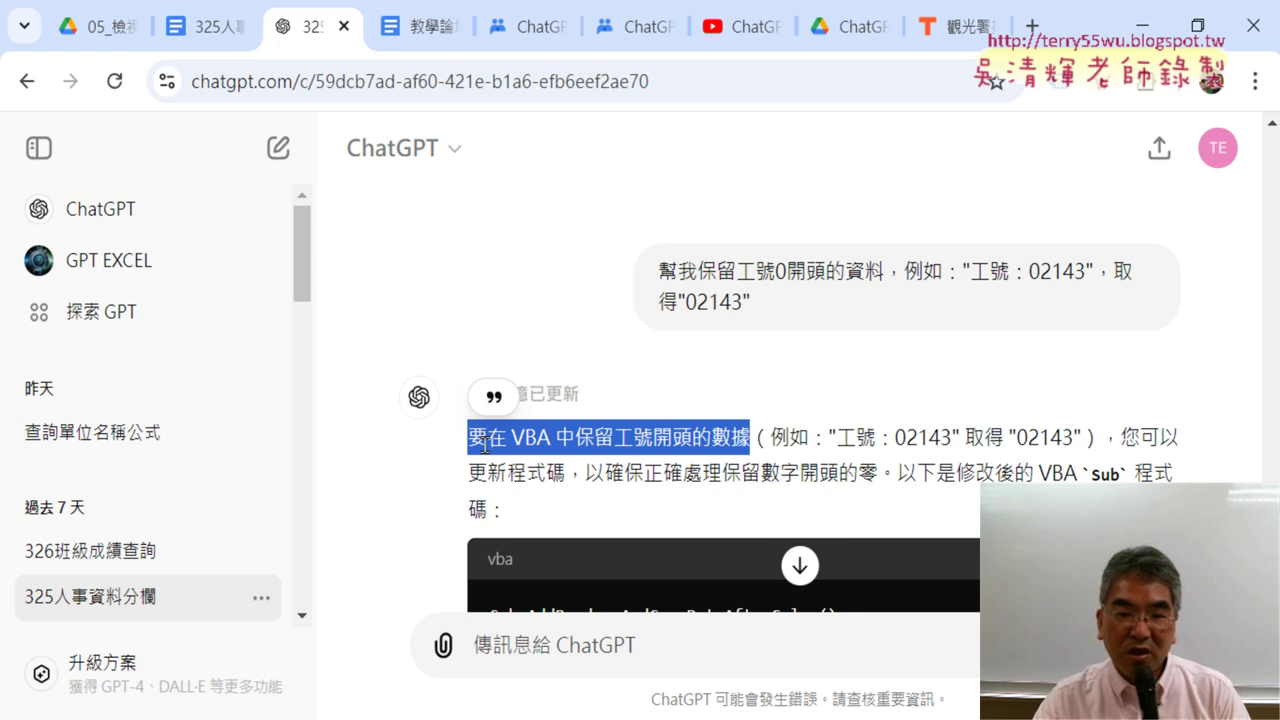
left_click(588, 444)
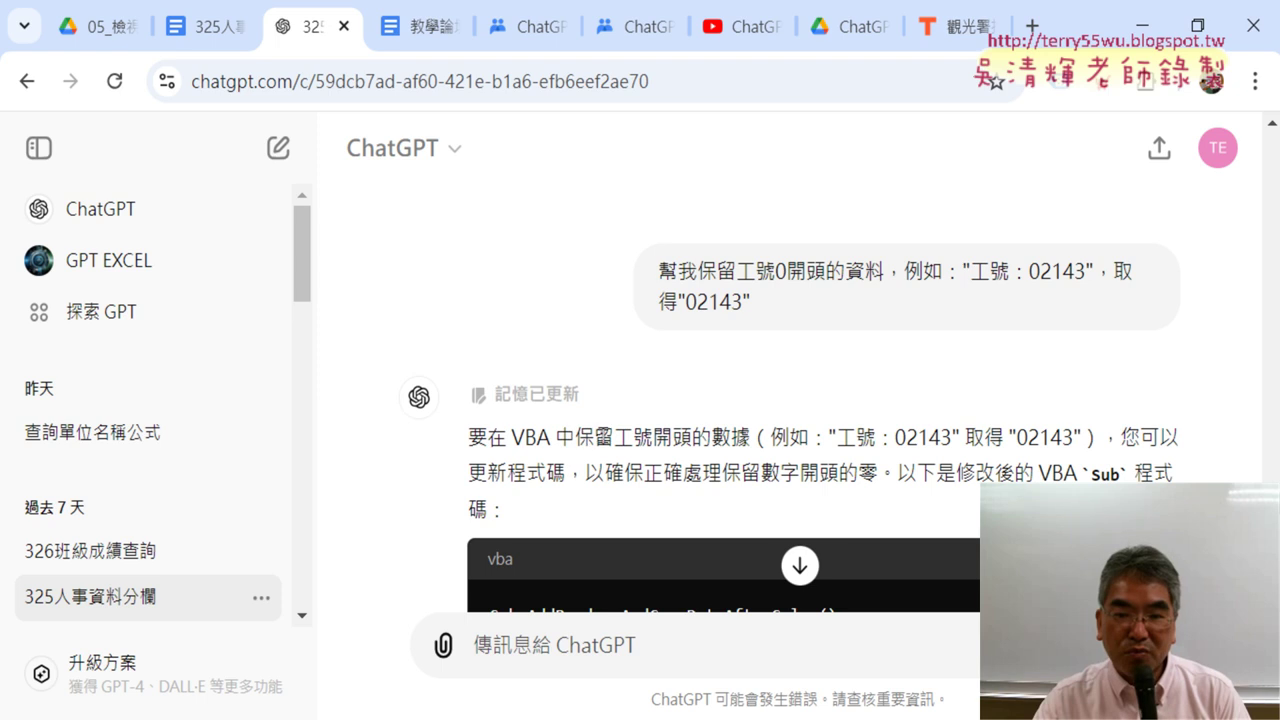
left_click_drag(712, 437, 751, 437)
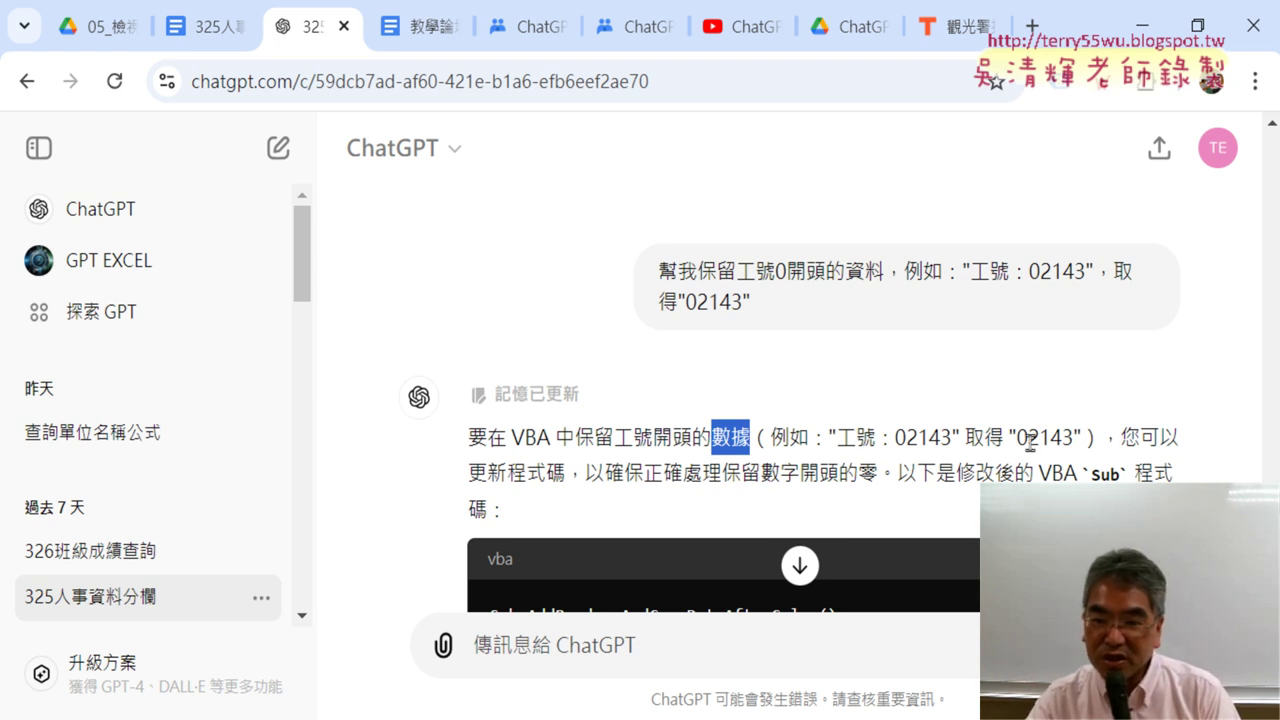
left_click_drag(1120, 437, 1180, 437)
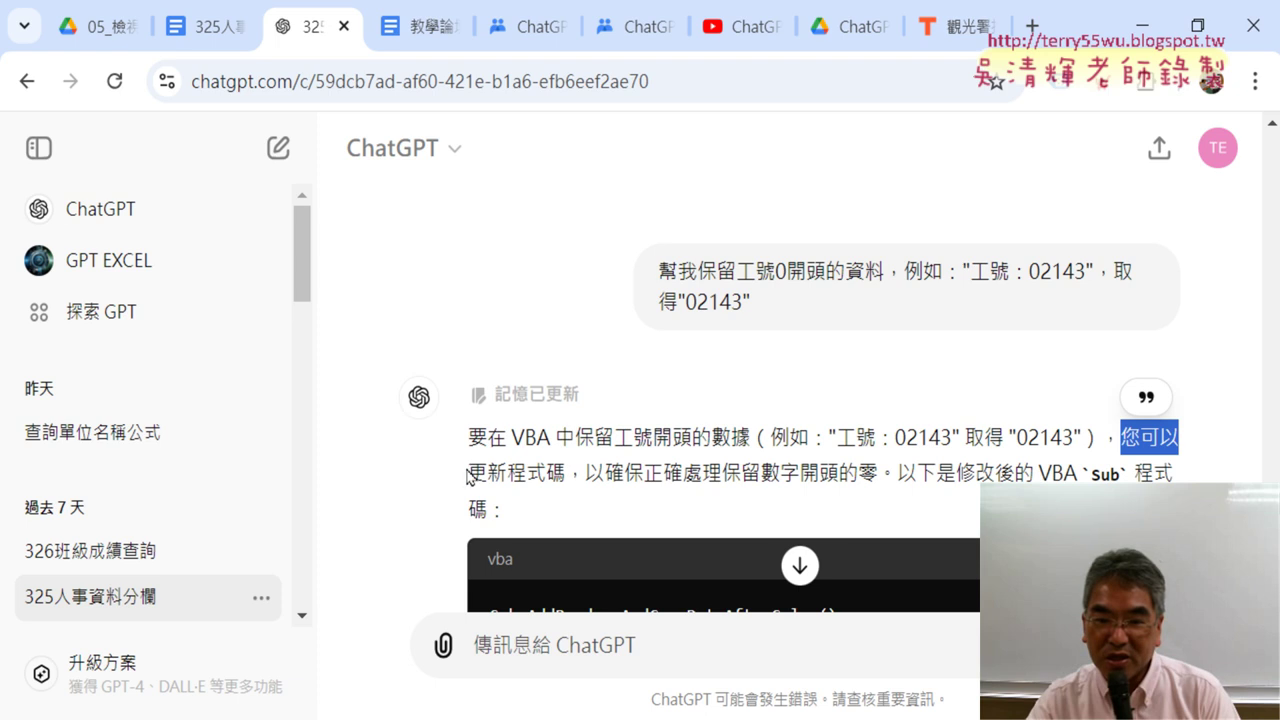
left_click(578, 474)
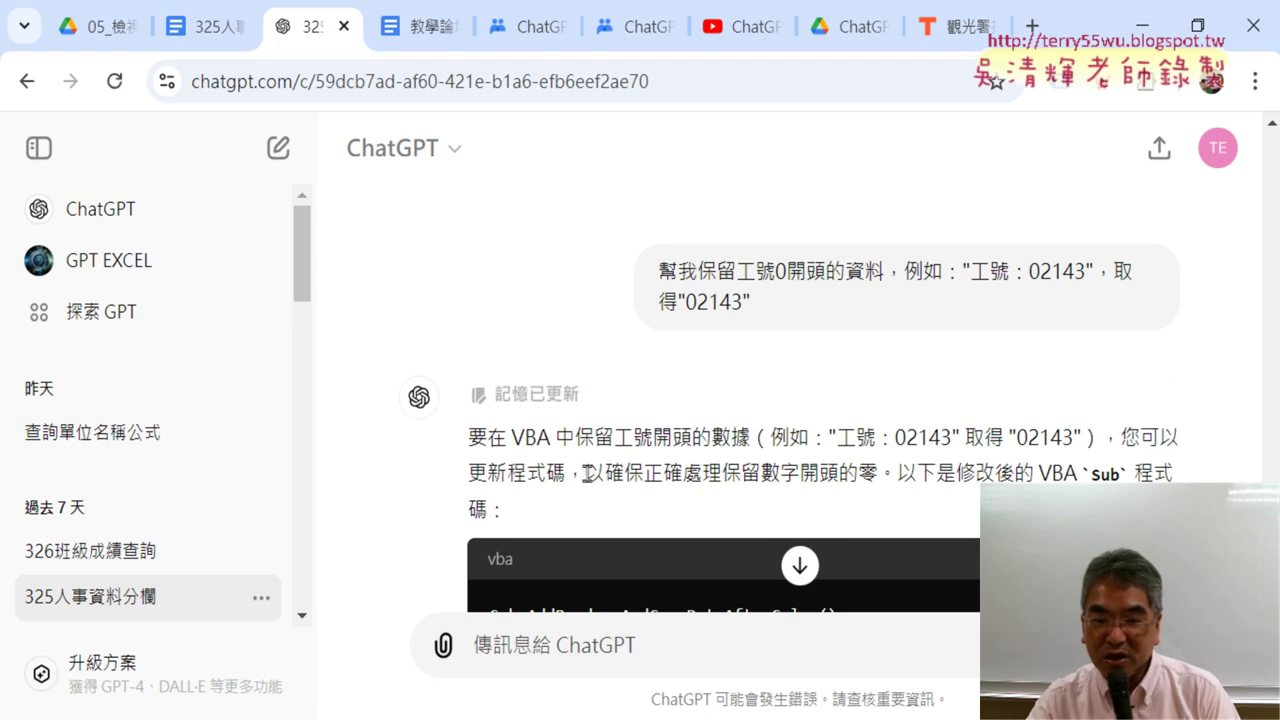
left_click_drag(588, 474, 662, 474)
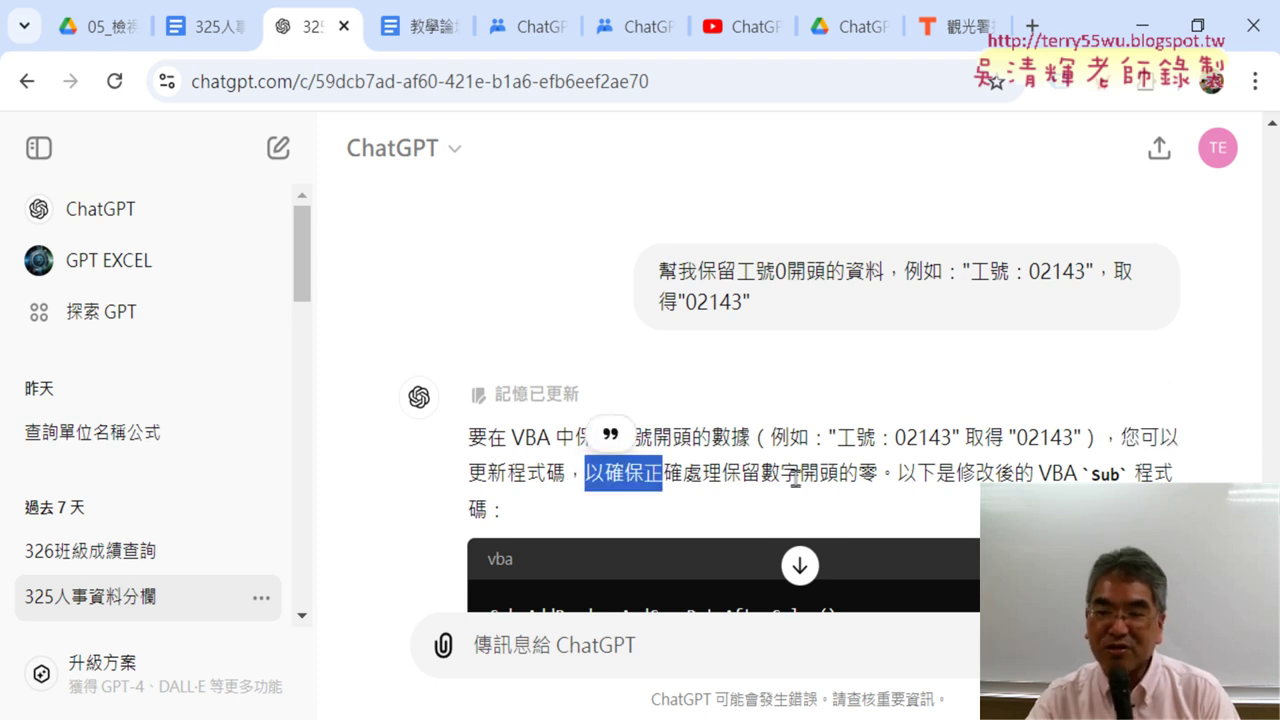
Copy the revised macro from the reply's code block
scroll(1238, 411, "down", 4)
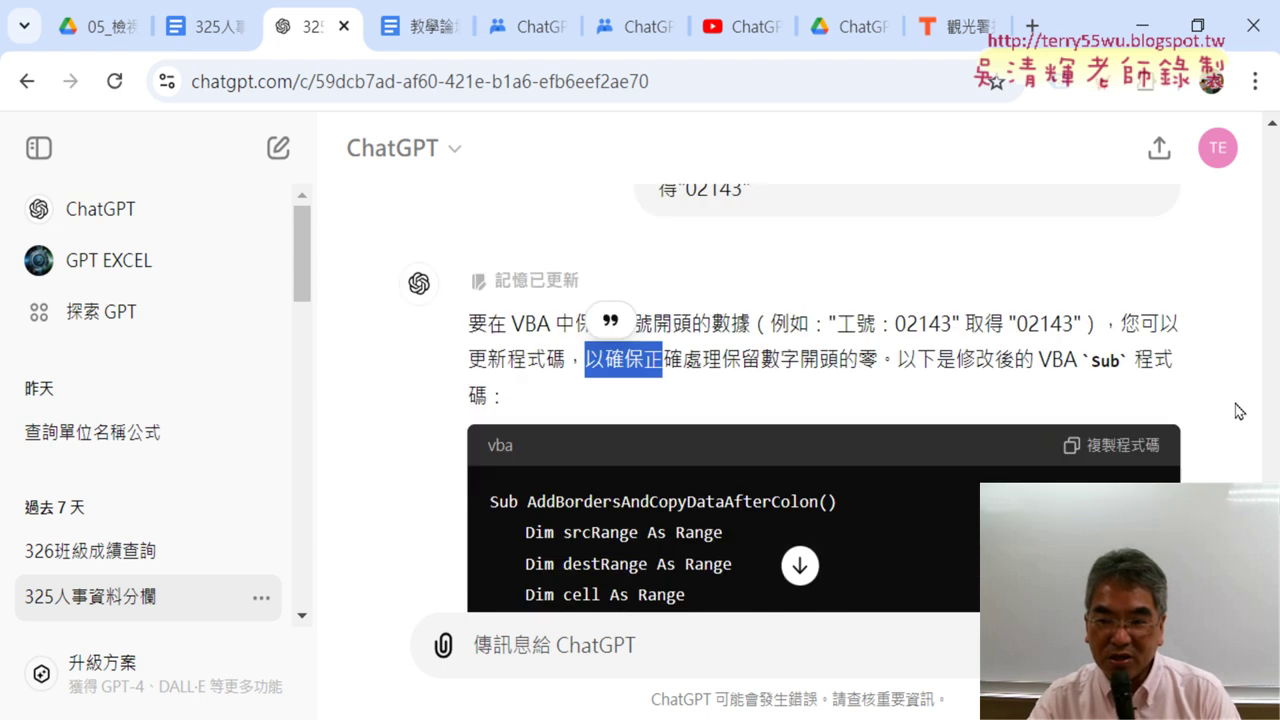
scroll(1238, 411, "up", 1)
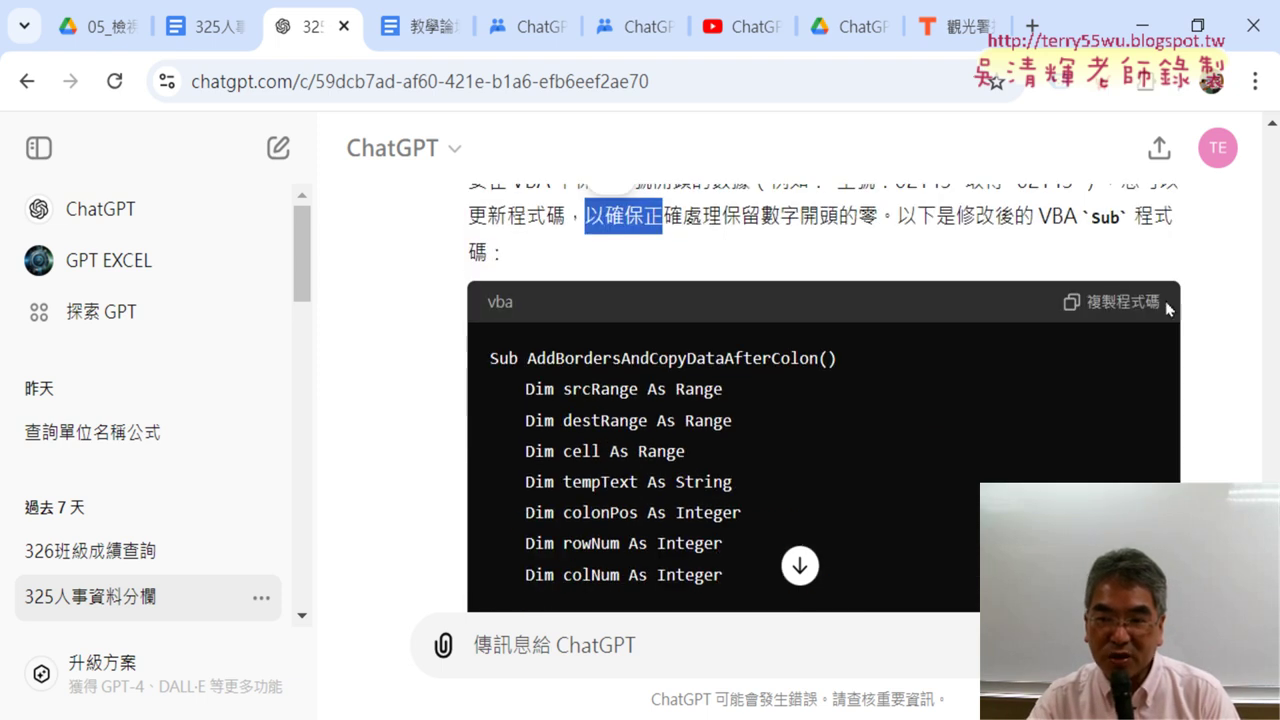
scroll(1215, 335, "down", 1)
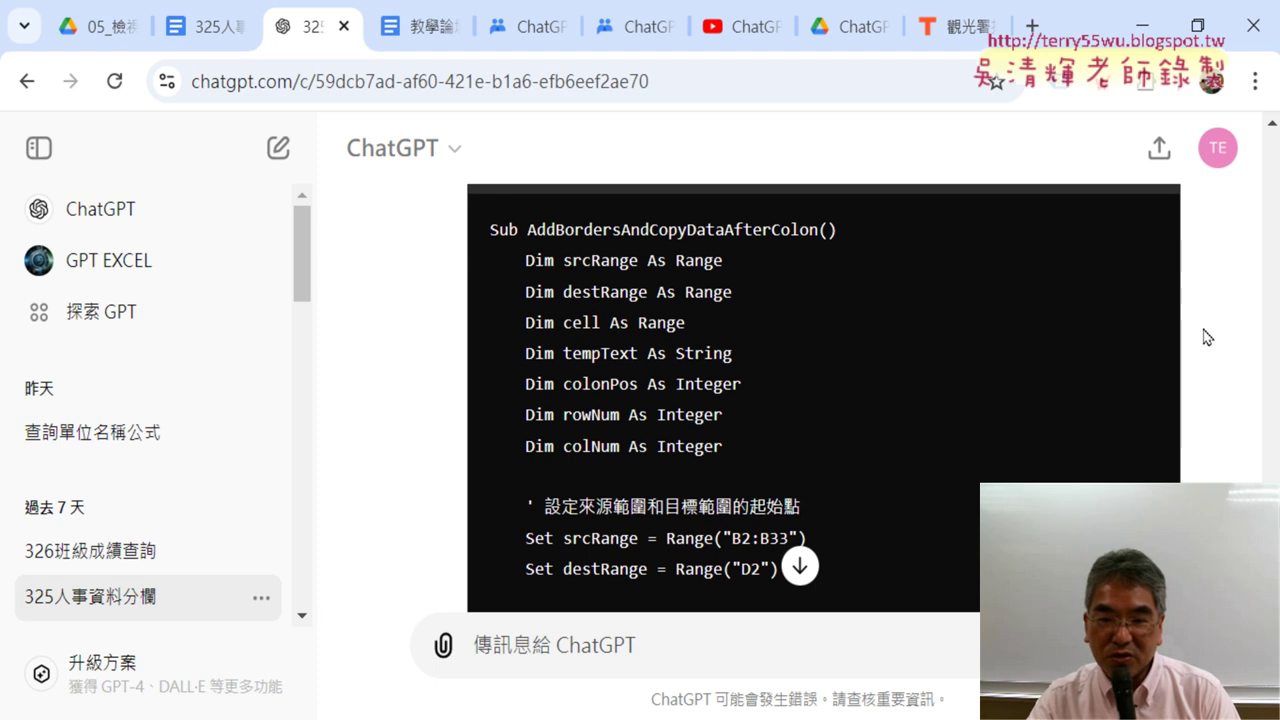
scroll(1005, 318, "up", 1)
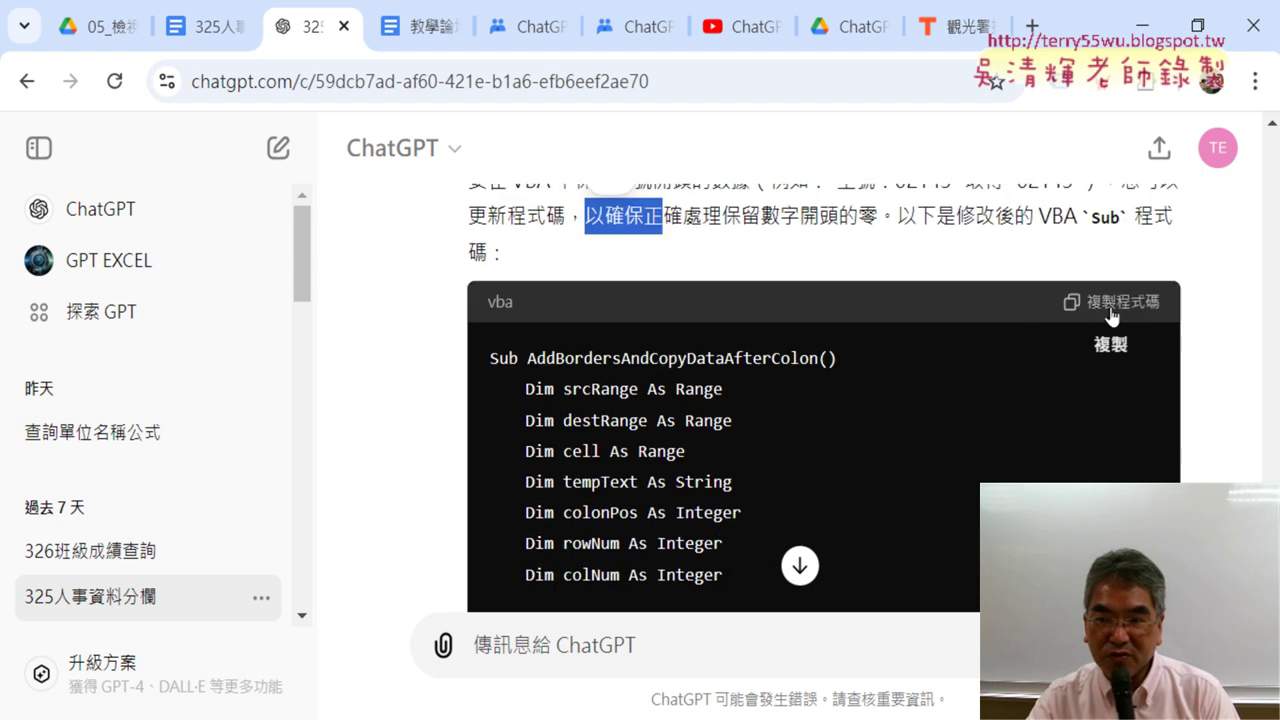
left_click(1111, 312)
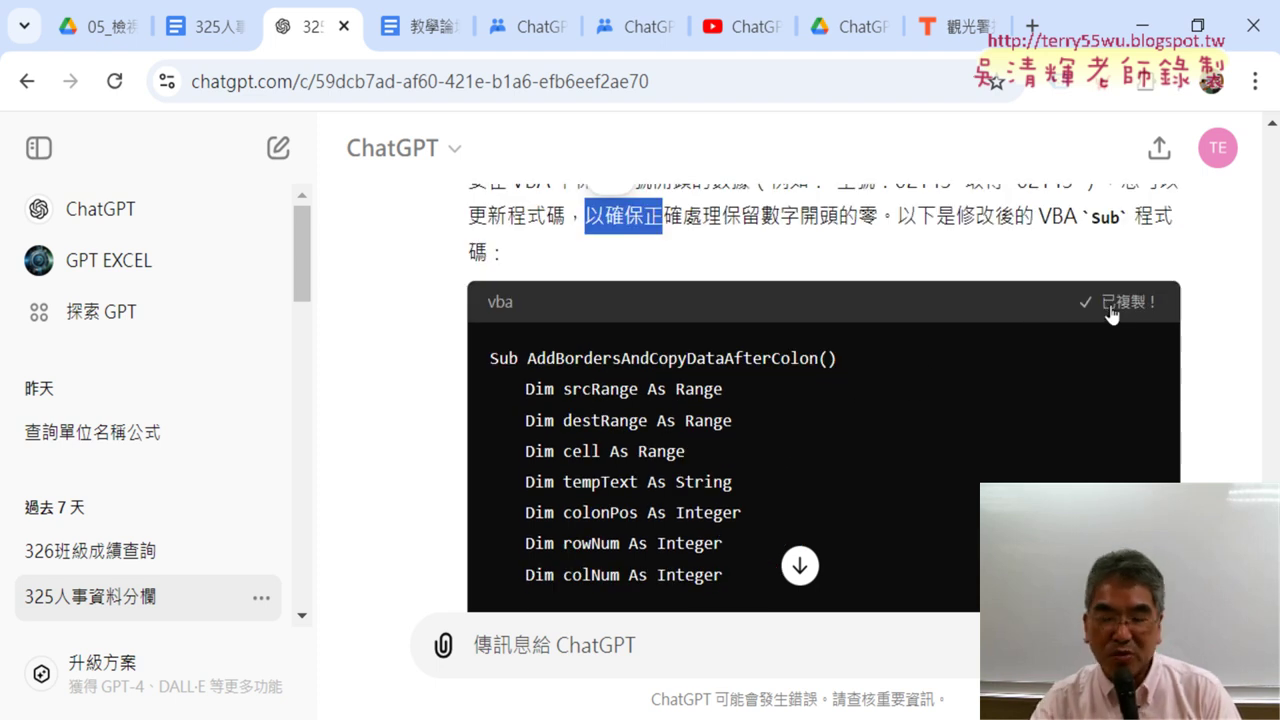
Scroll down and highlight the leading-zero comment and its NumberFormat line in the code
scroll(909, 380, "down", 1)
scroll(909, 380, "down", 1)
scroll(909, 380, "down", 1)
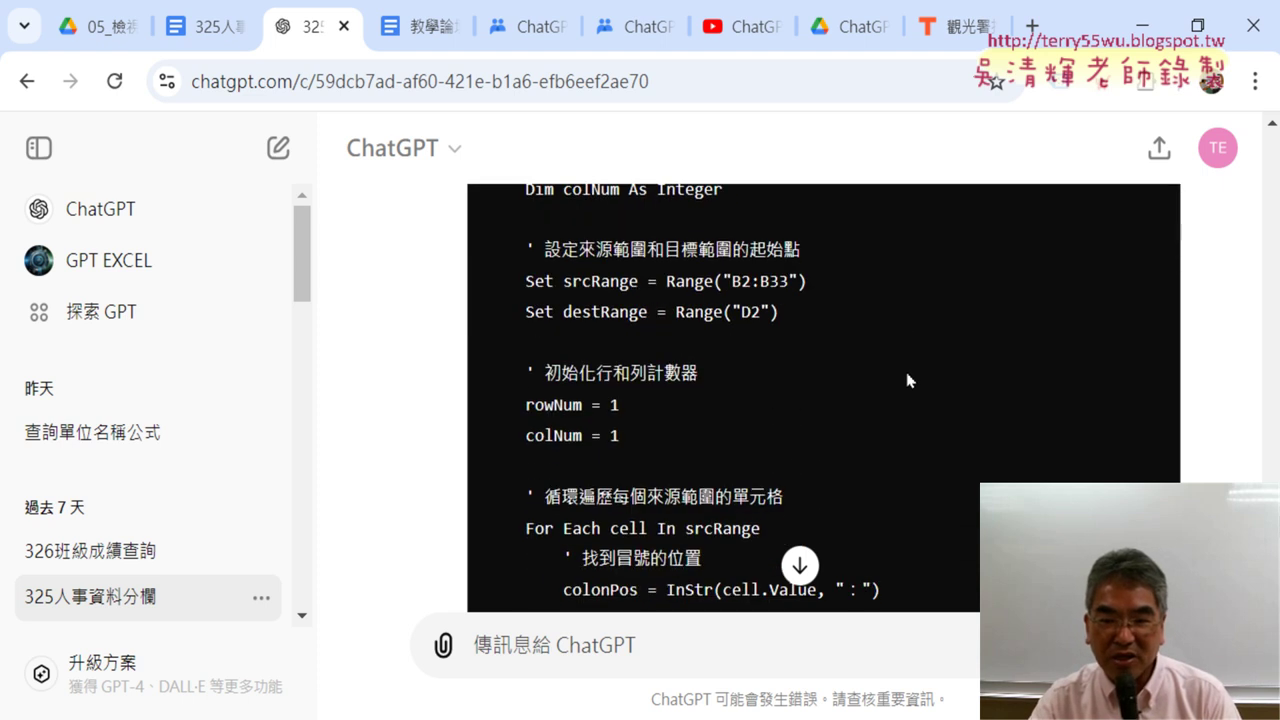
scroll(910, 380, "down", 1)
scroll(912, 378, "down", 1)
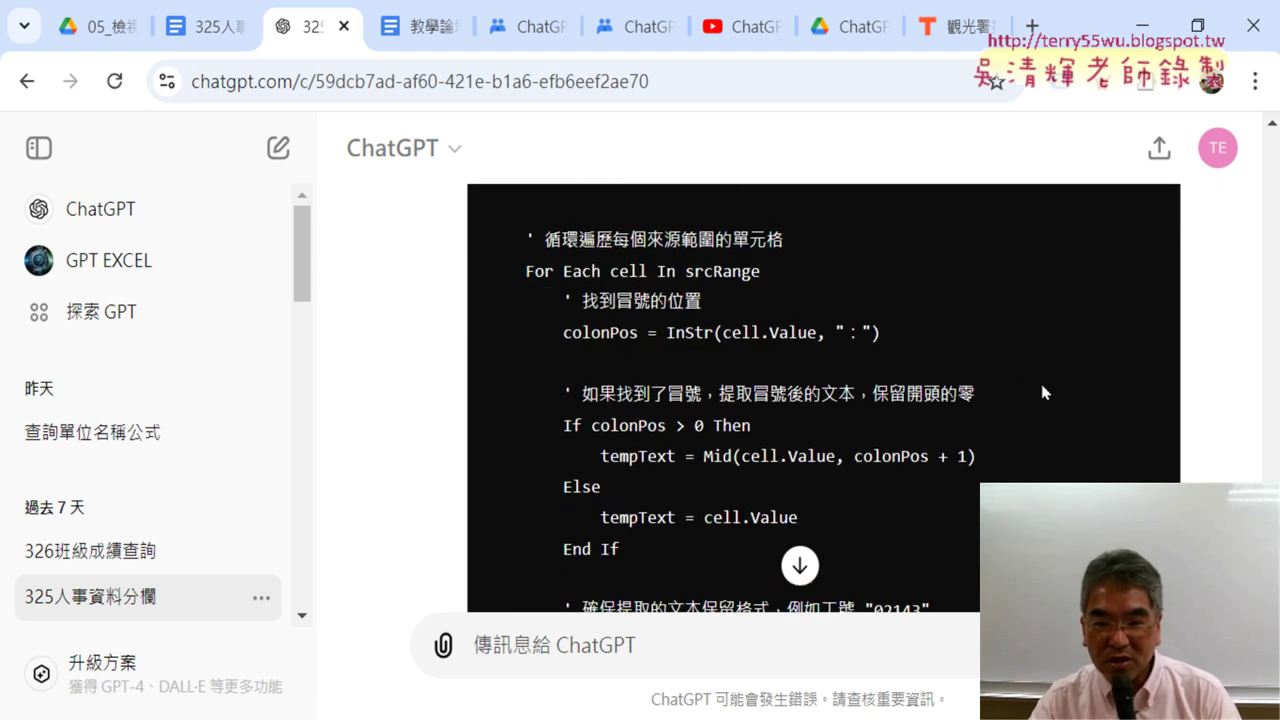
scroll(1042, 392, "down", 1)
scroll(1042, 392, "down", 1)
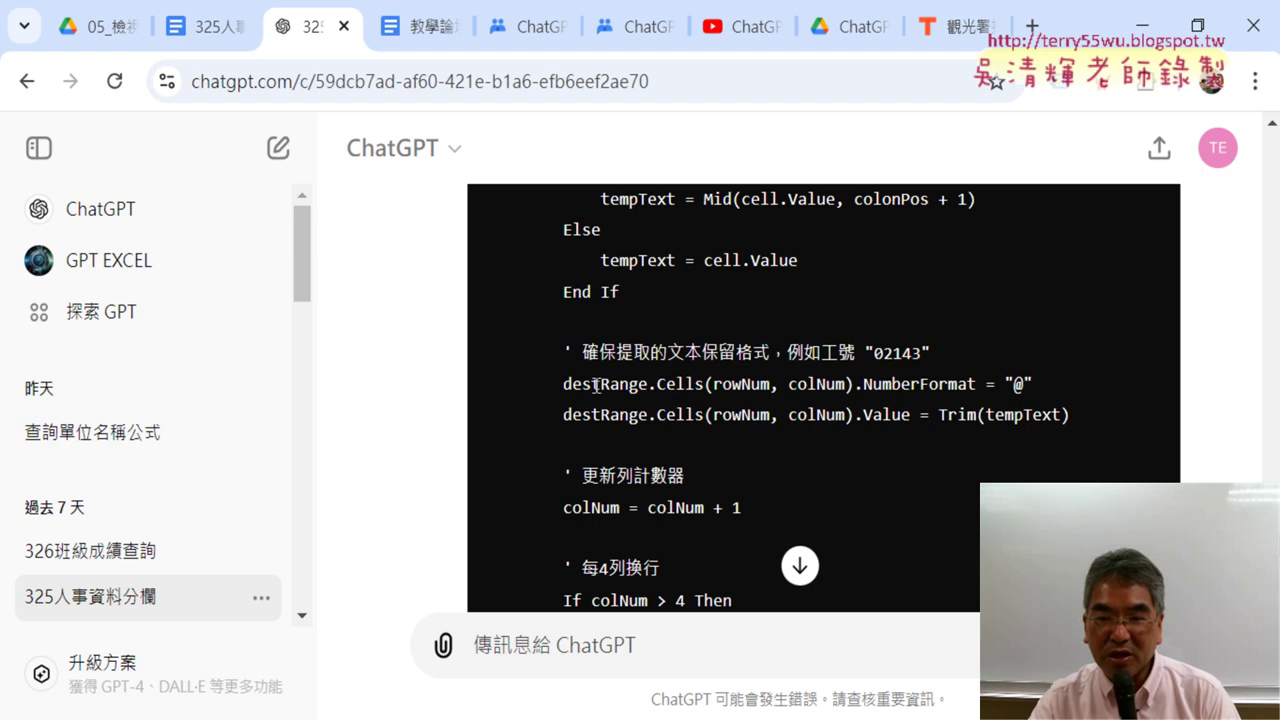
left_click_drag(557, 352, 1046, 390)
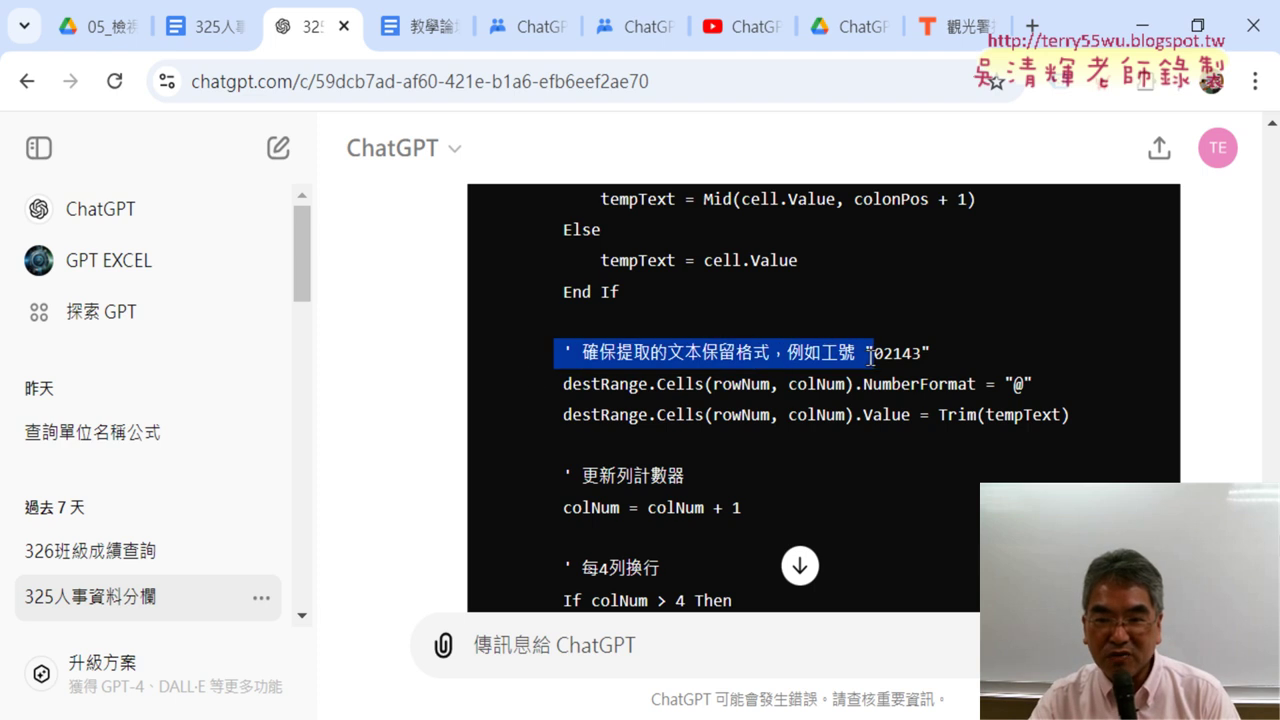
left_click(1050, 393)
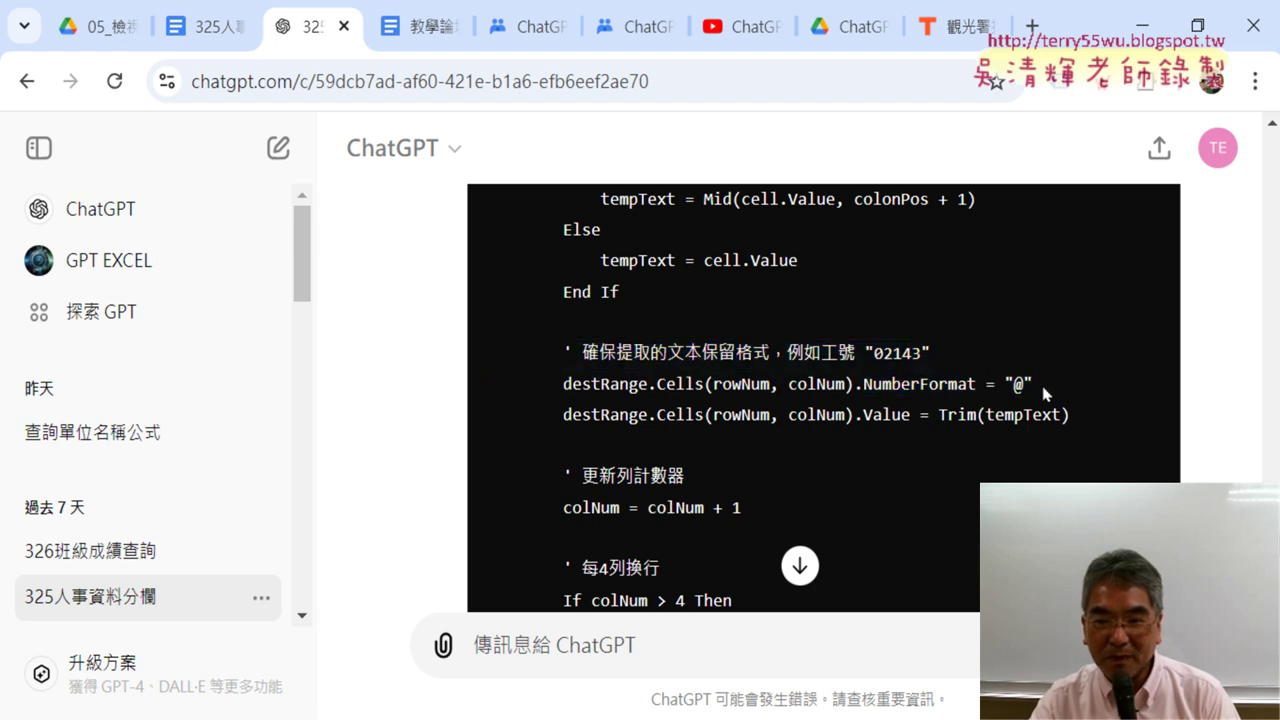
Point out the destRange .NumberFormat = "@" setting by reselecting it
left_click_drag(1043, 393, 854, 390)
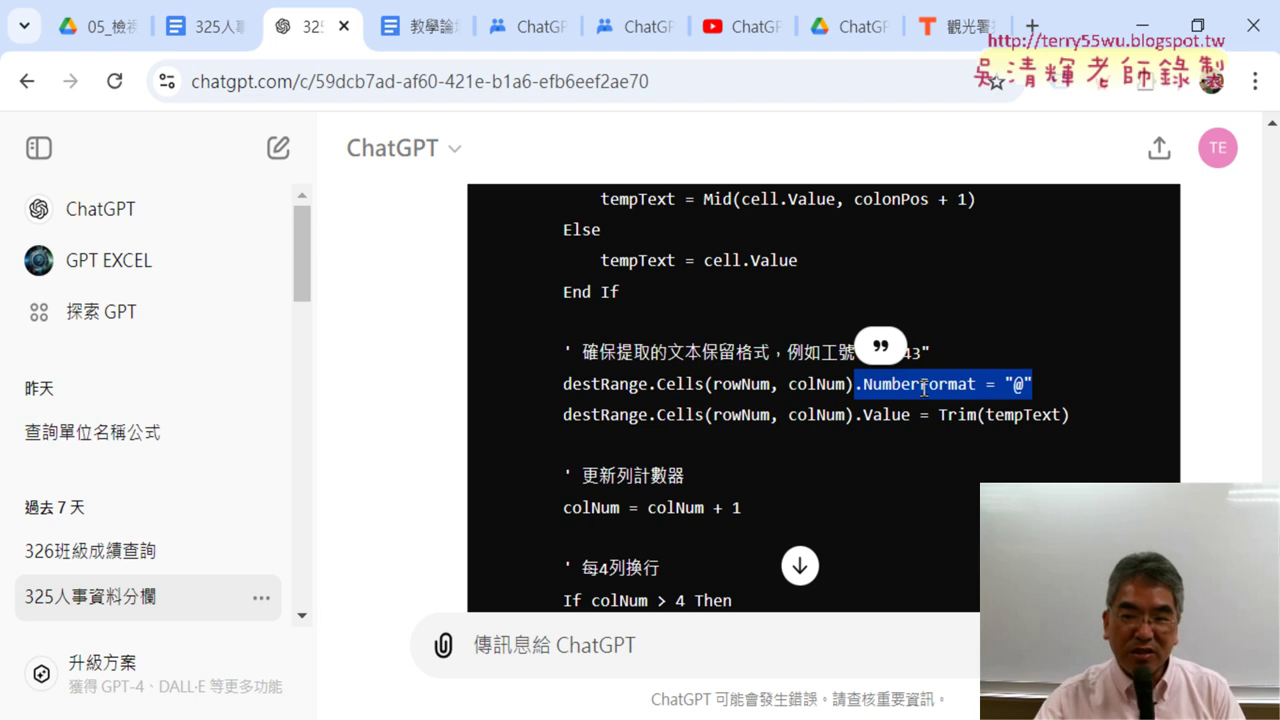
left_click(1000, 395)
left_click_drag(1052, 390, 557, 387)
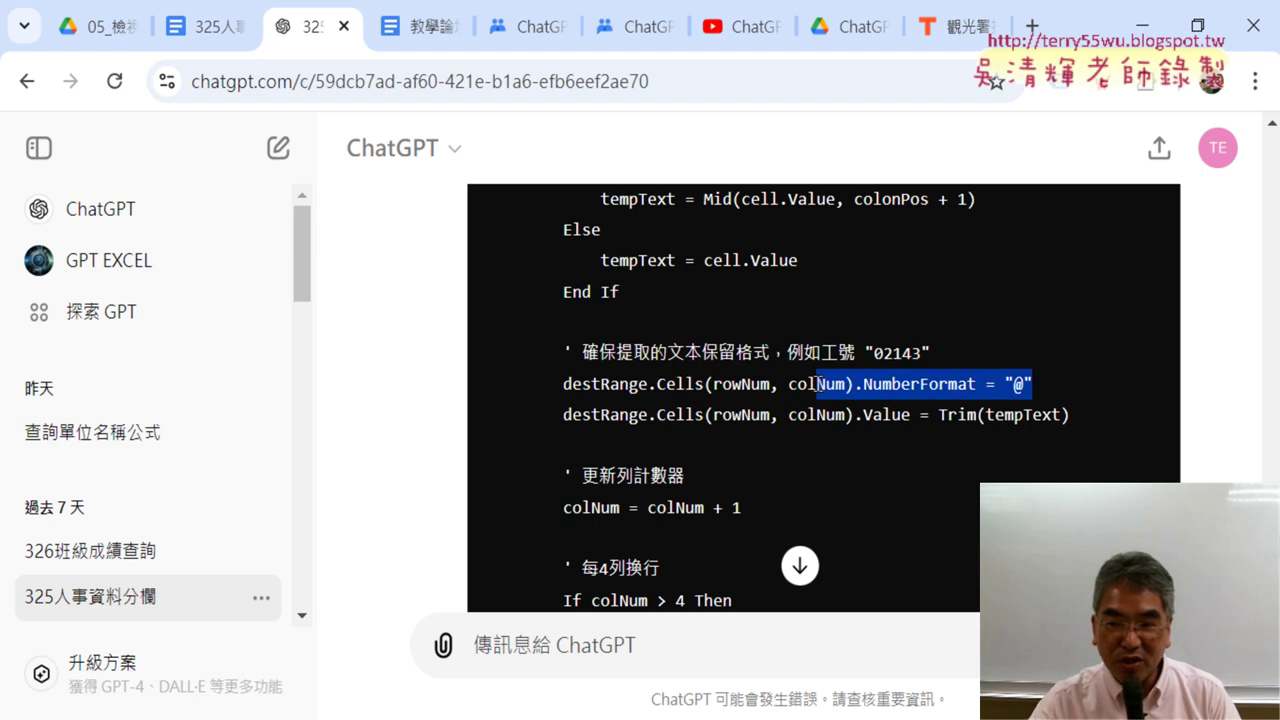
left_click(885, 389)
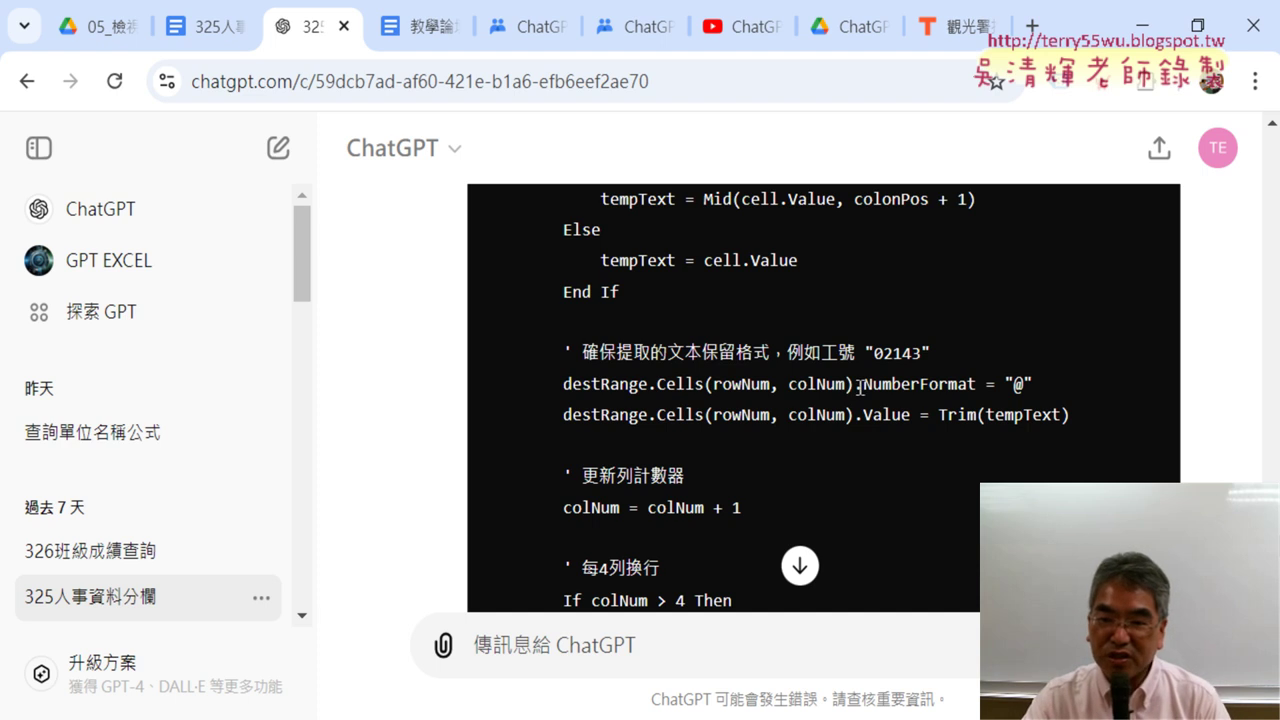
mouse_move(856, 386)
left_mouse_down()
mouse_move(1006, 388)
mouse_move(855, 386)
left_mouse_up()
left_click(1068, 396)
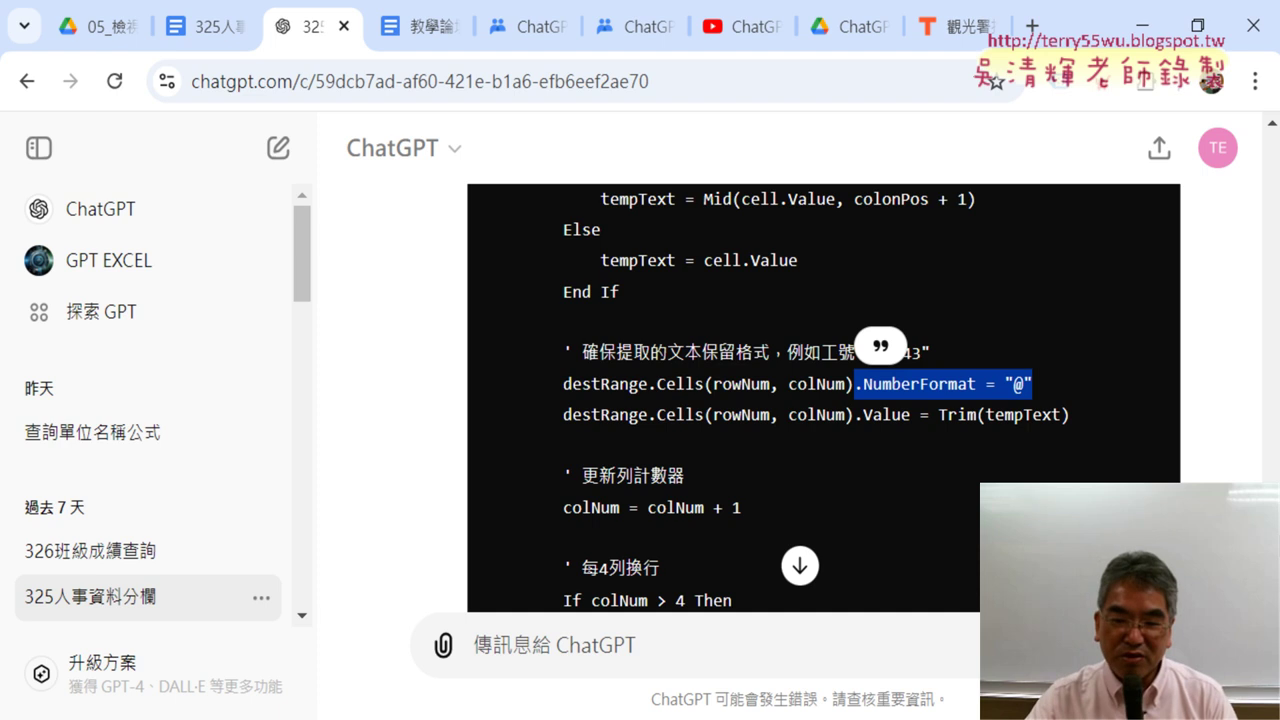
left_click(635, 665)
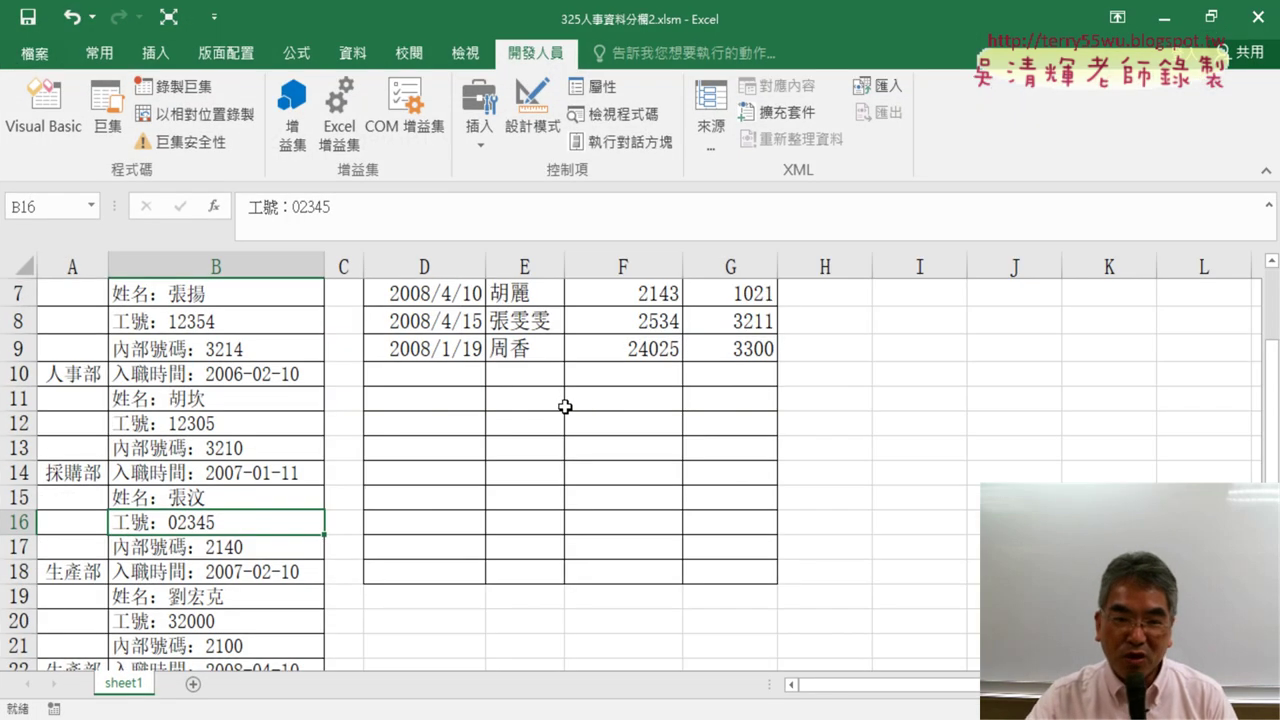
scroll(565, 406, "up", 2)
left_click(628, 404)
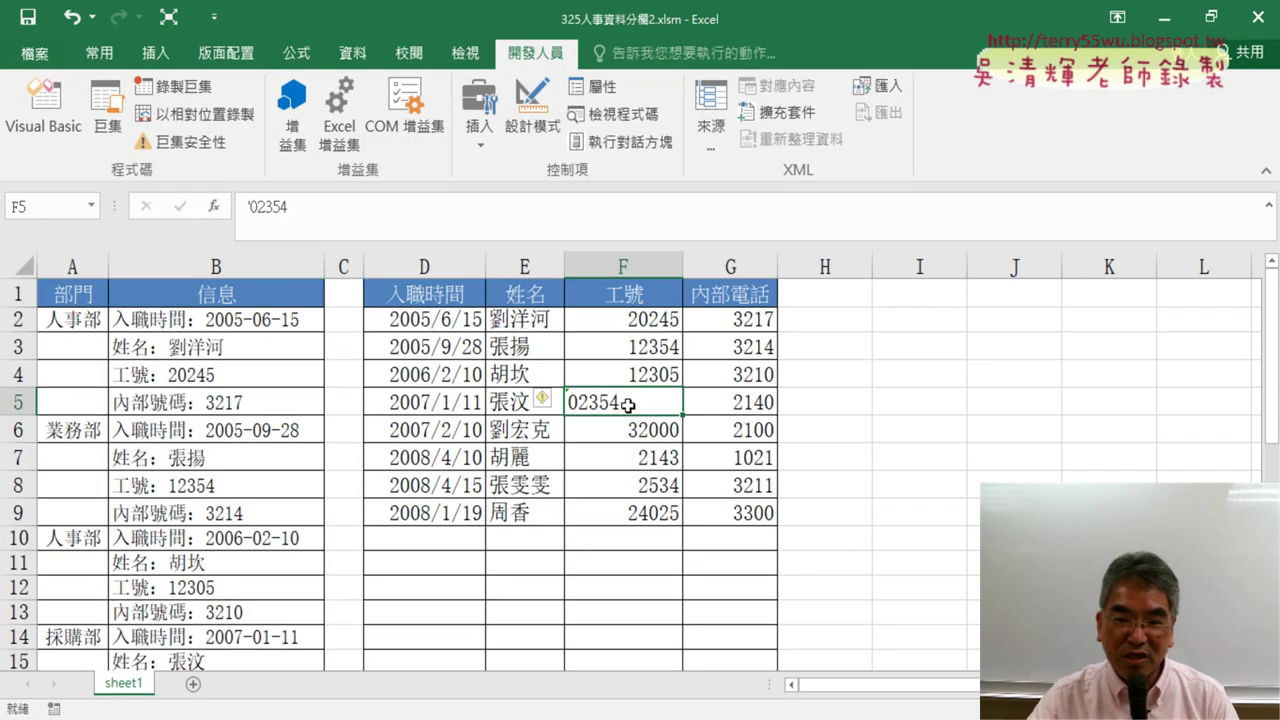
right_click(628, 404)
left_click(686, 612)
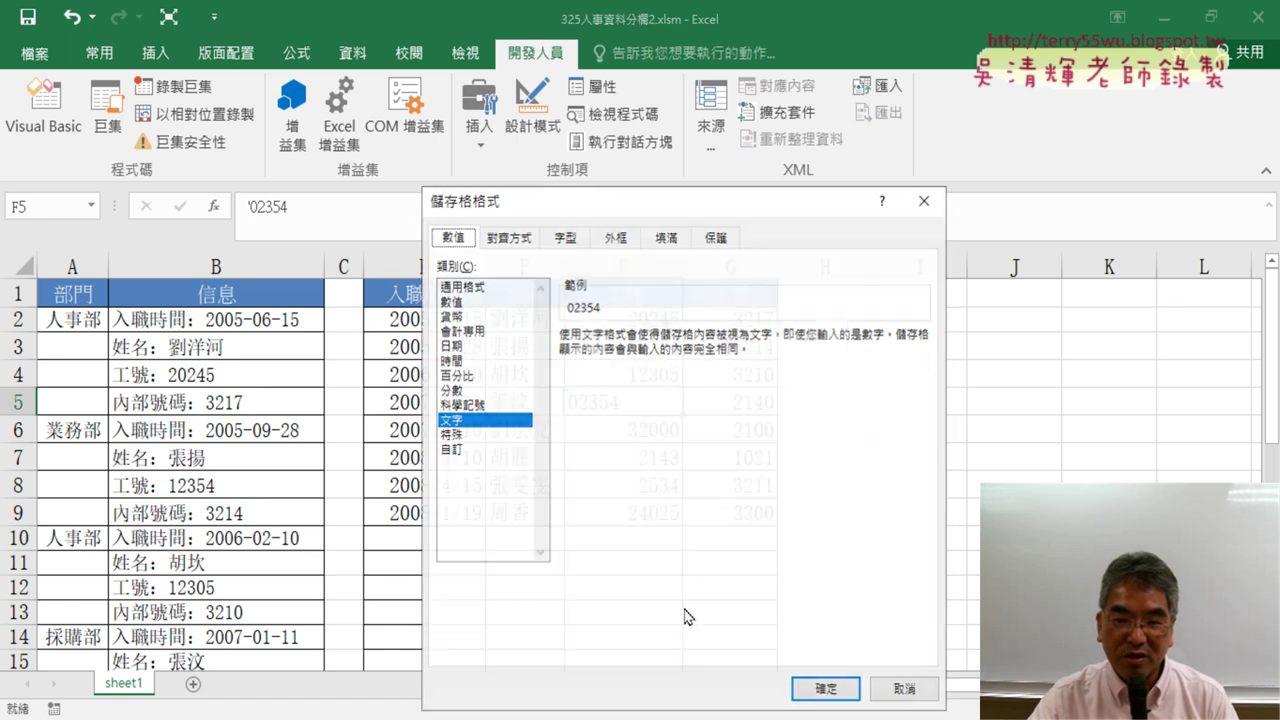
left_click_drag(671, 212, 889, 118)
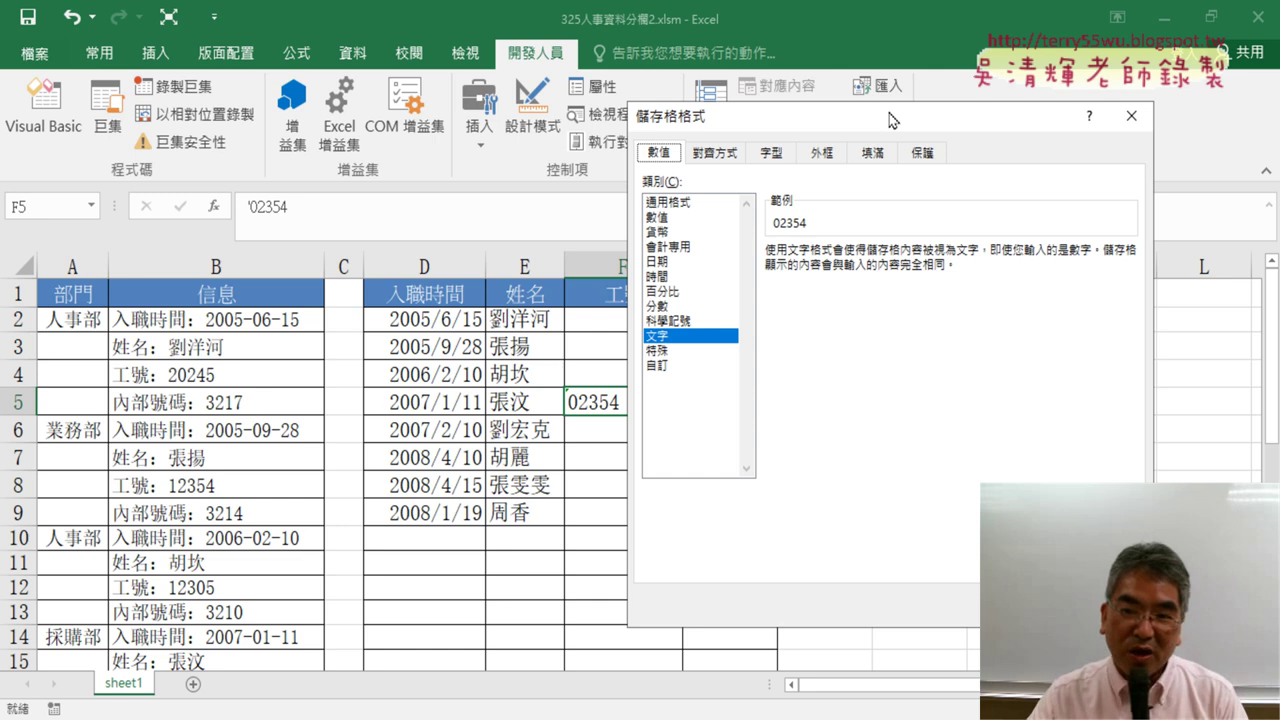
left_click_drag(891, 120, 981, 124)
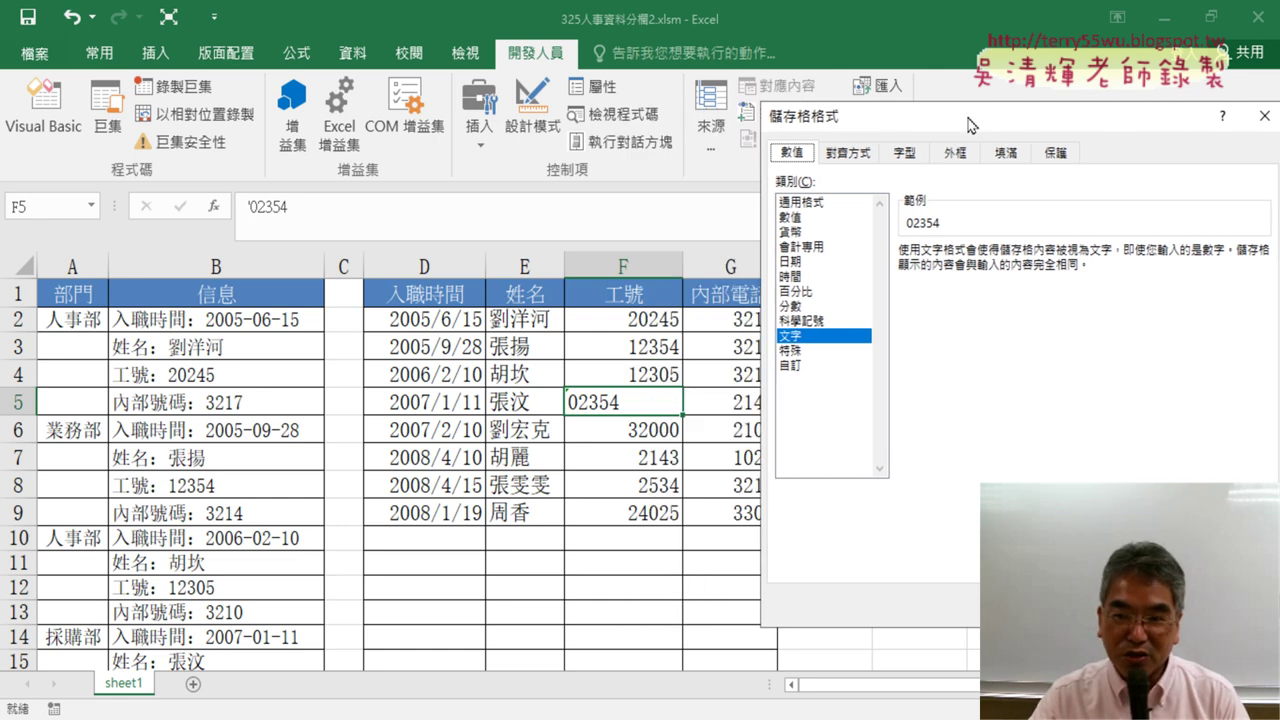
left_click(791, 366)
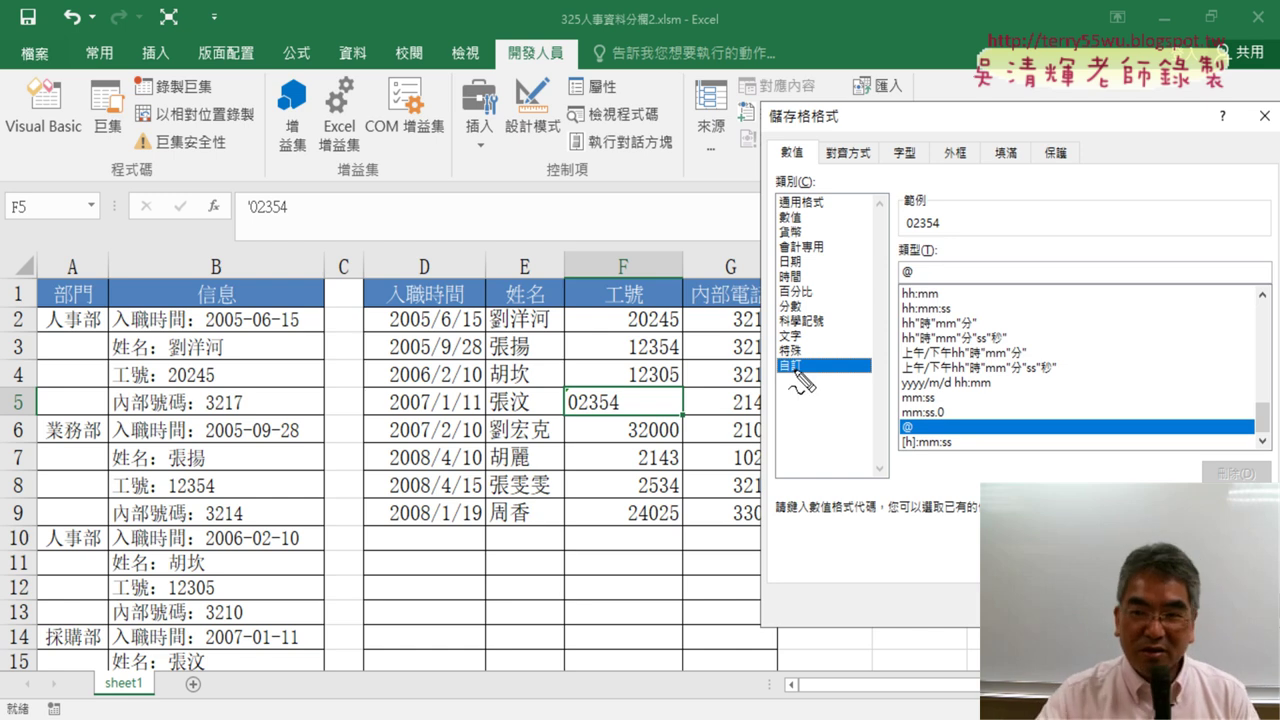
mouse_move(794, 358)
left_mouse_down()
mouse_move(790, 386)
mouse_move(800, 340)
left_mouse_up()
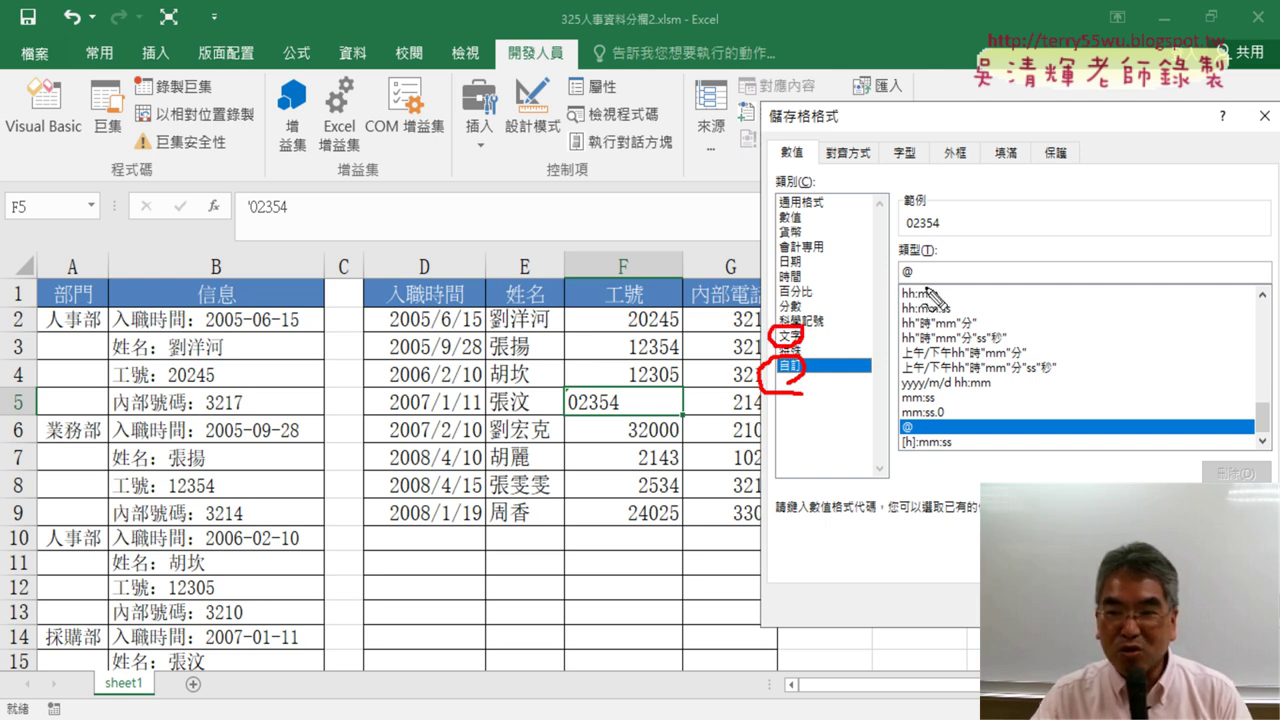
left_click_drag(928, 286, 895, 286)
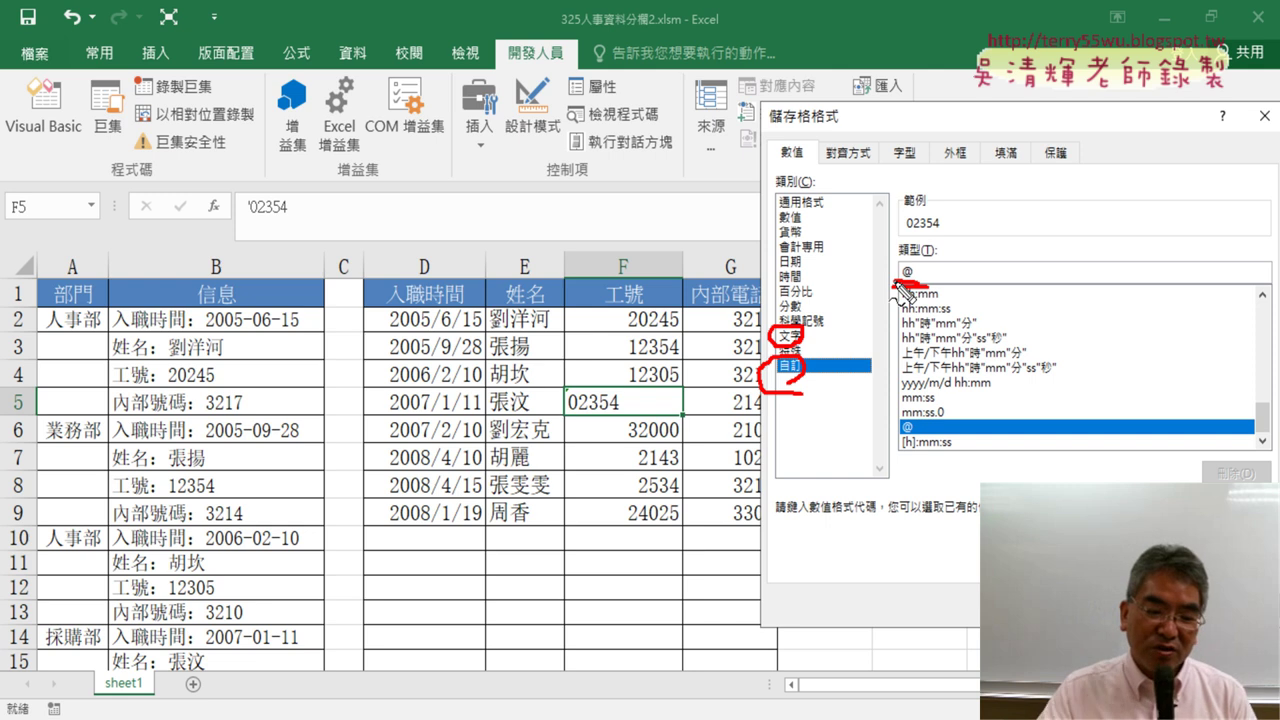
key("Escape")
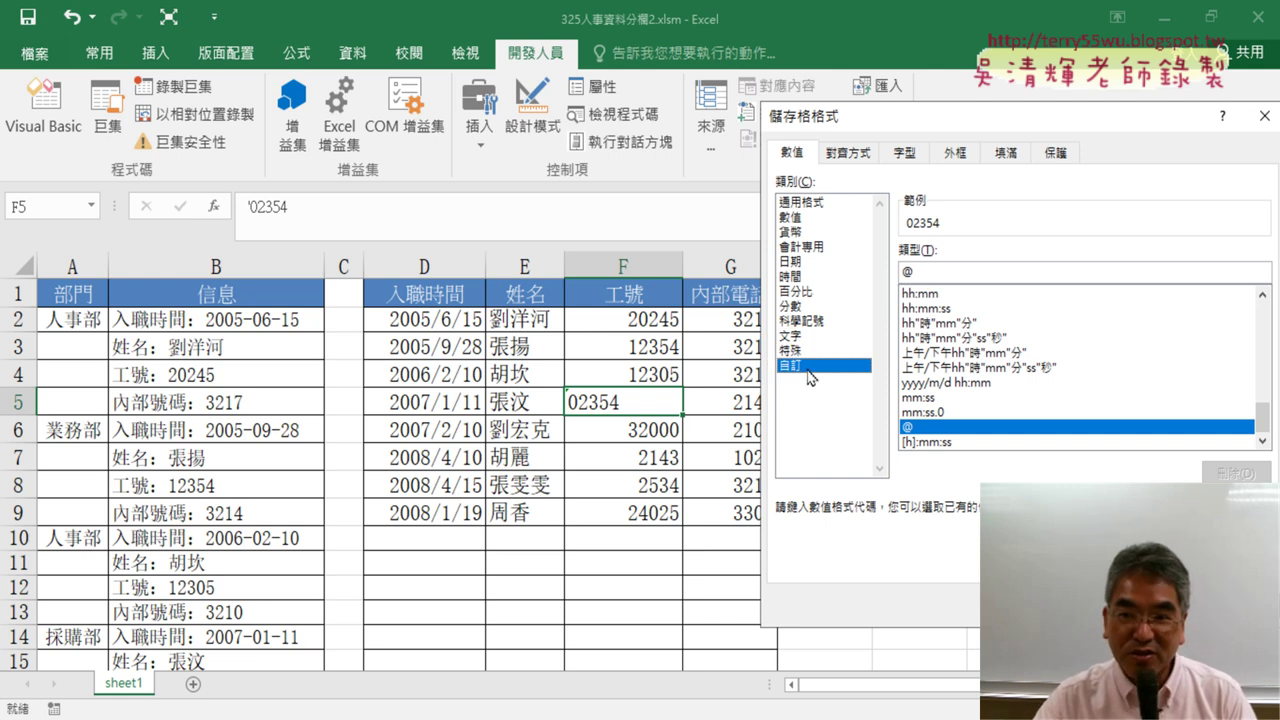
key("Return")
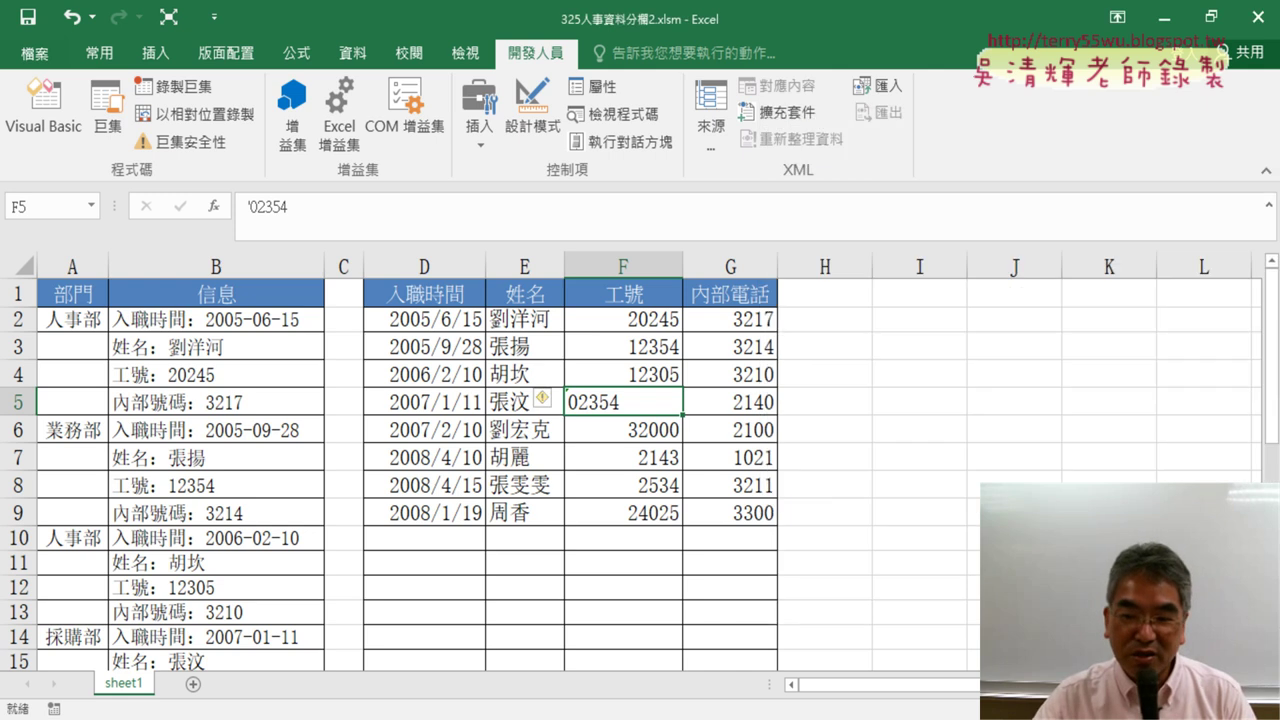
key("alt+F11")
key("alt+F11")
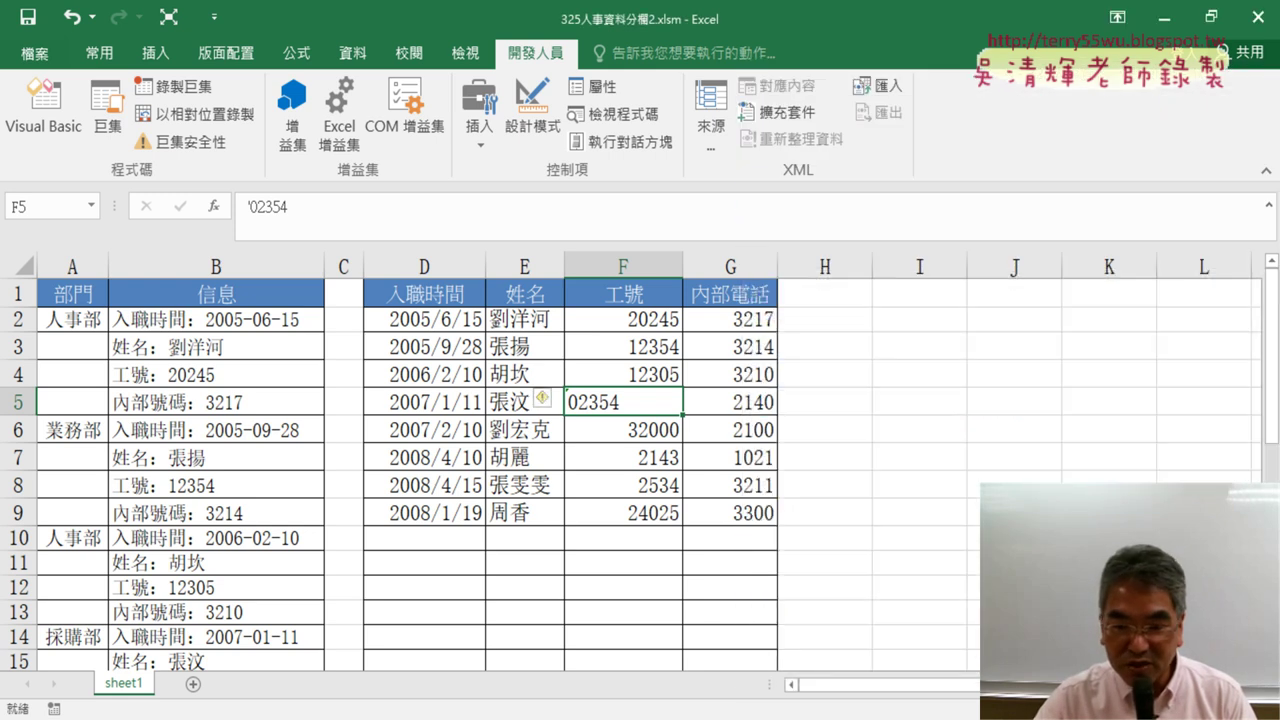
key("alt+Tab")
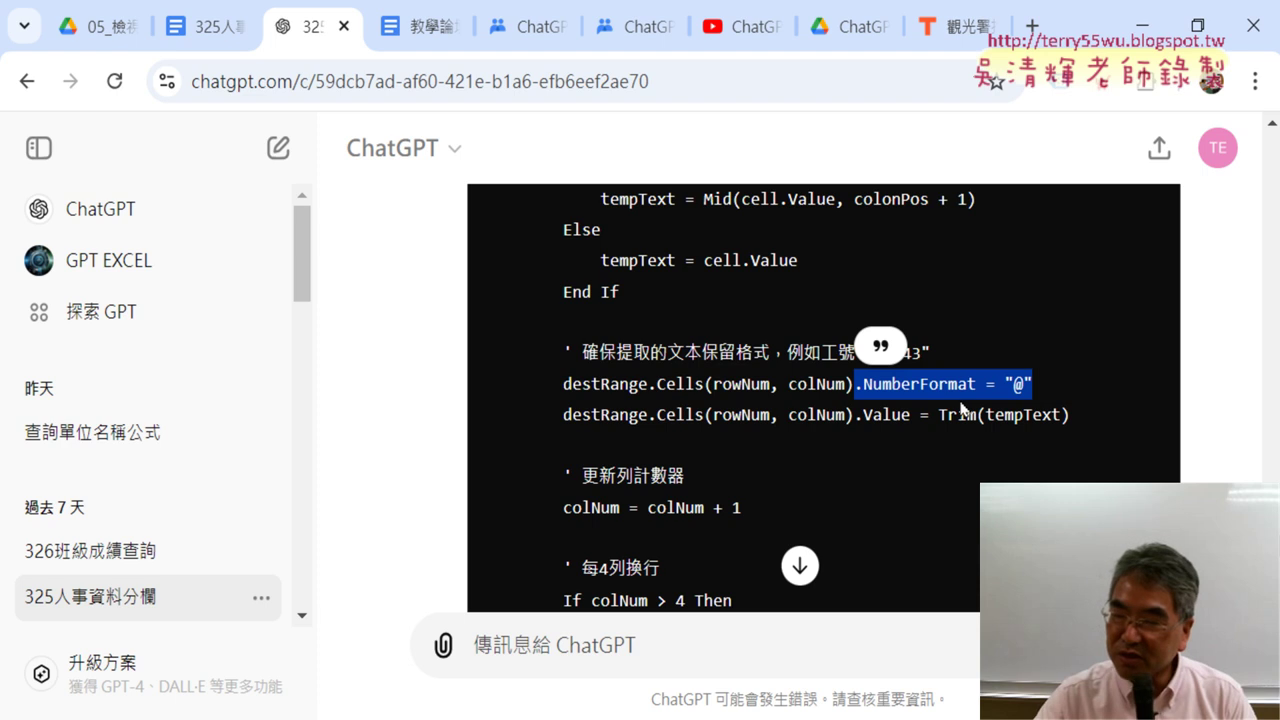
Highlight the NumberFormat = "@" line in ChatGPT's revised macro to review it
left_click(923, 396)
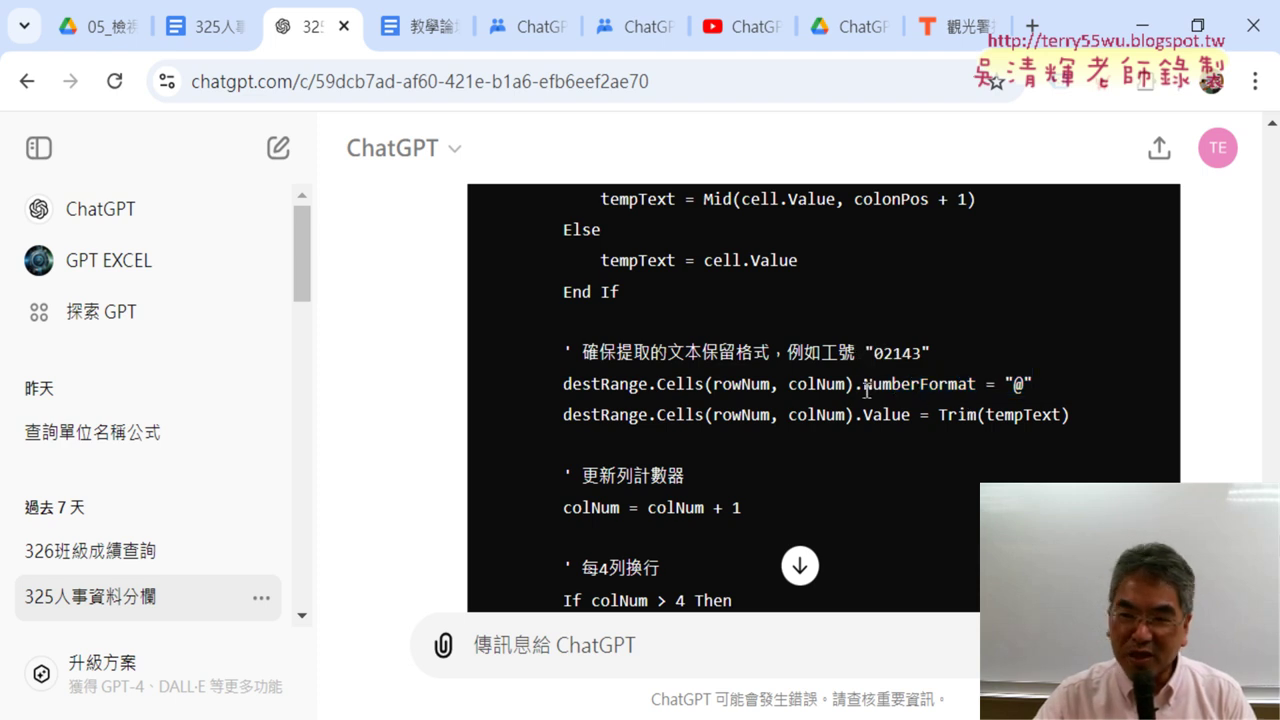
left_click_drag(853, 384, 976, 384)
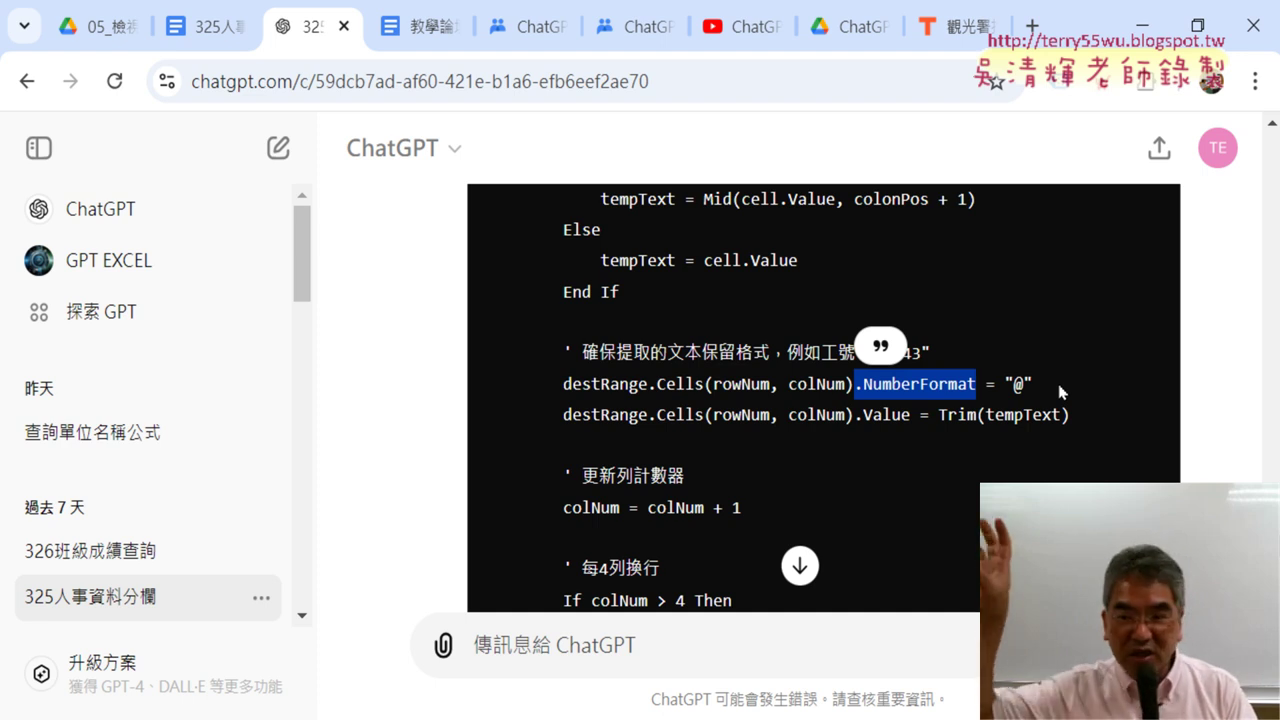
double_click(1022, 384)
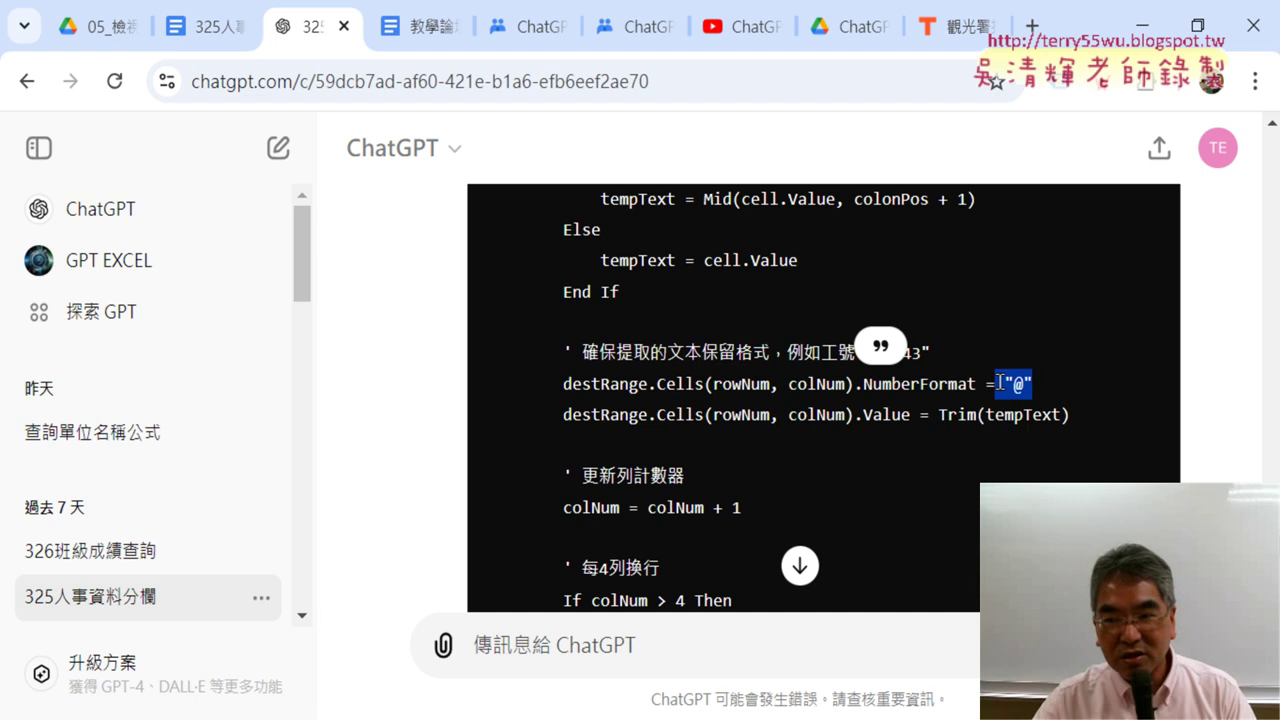
left_click_drag(1076, 420, 558, 417)
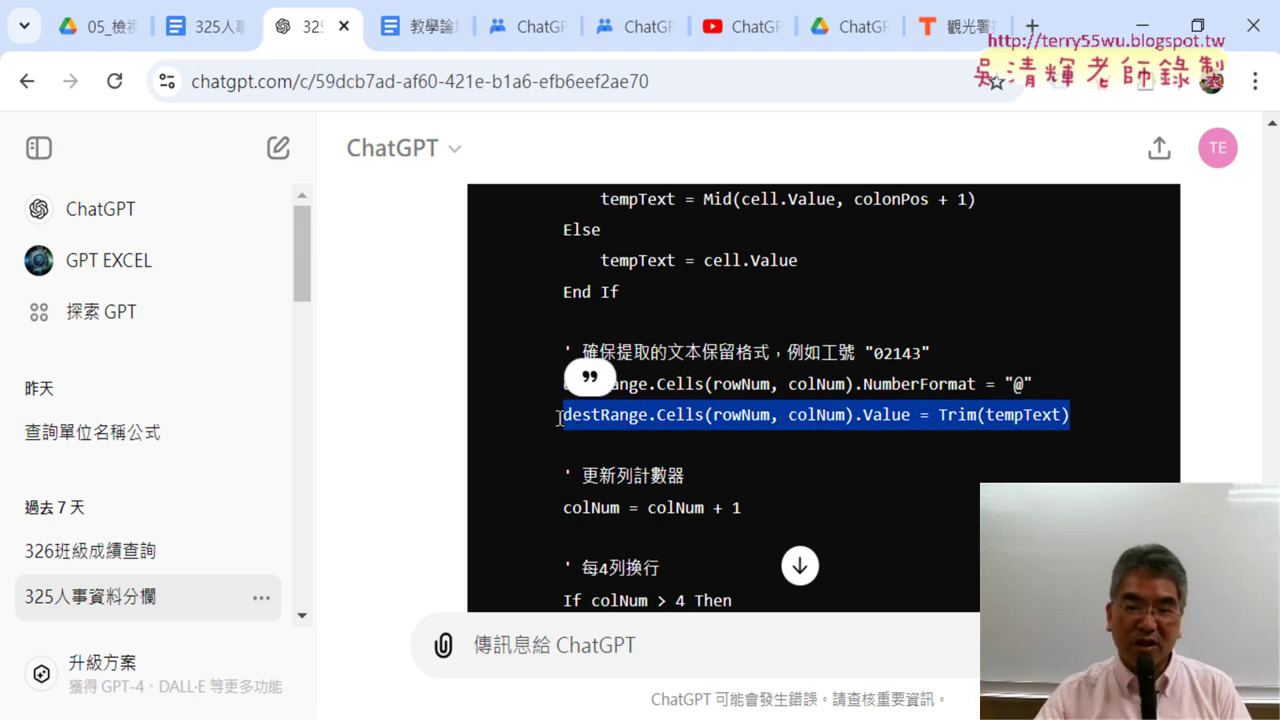
left_click(1061, 385)
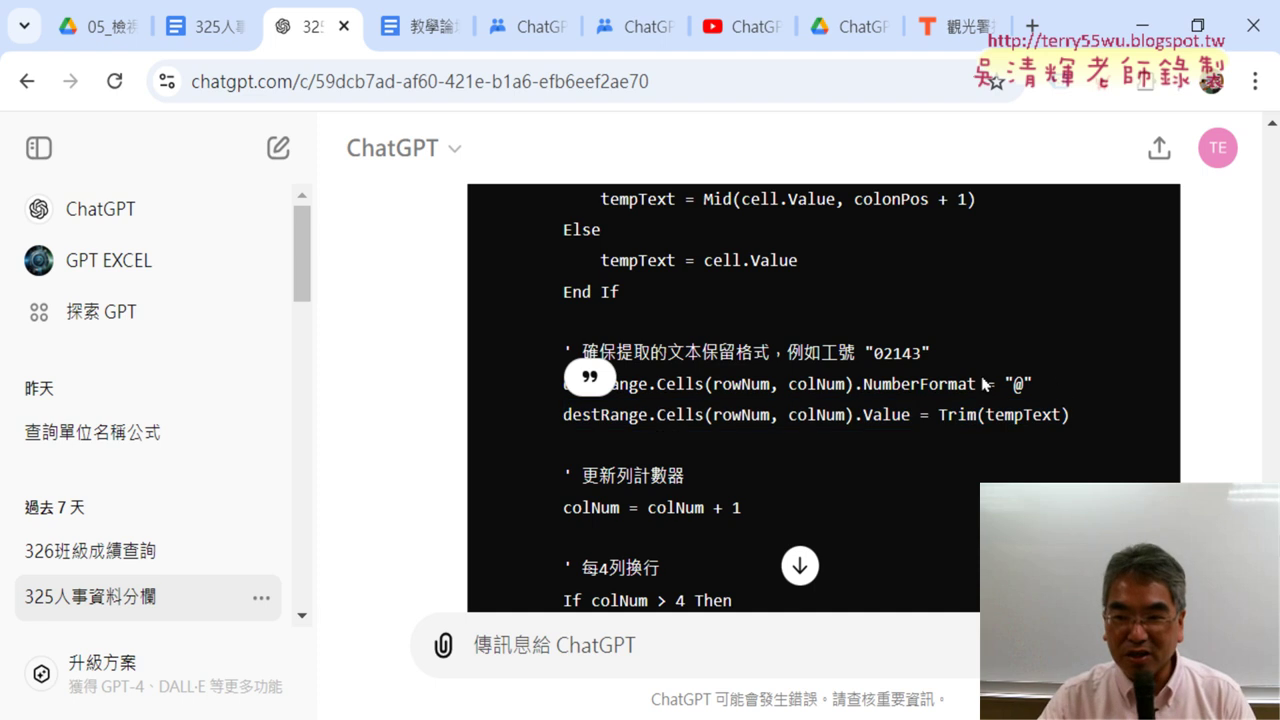
left_click_drag(1040, 385, 557, 380)
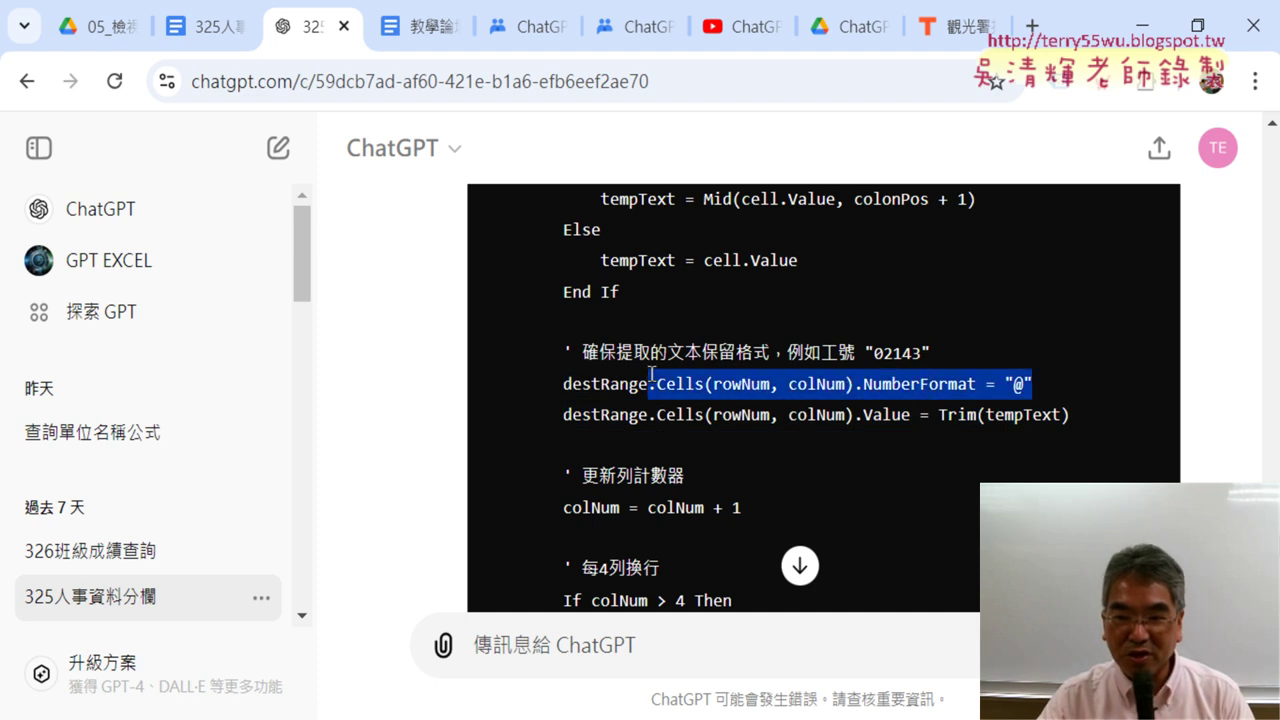
left_click(557, 382)
Copy ChatGPT's revised AddBordersAndCopyDataAfterColon code block to the clipboard
scroll(1128, 245, "up", 3)
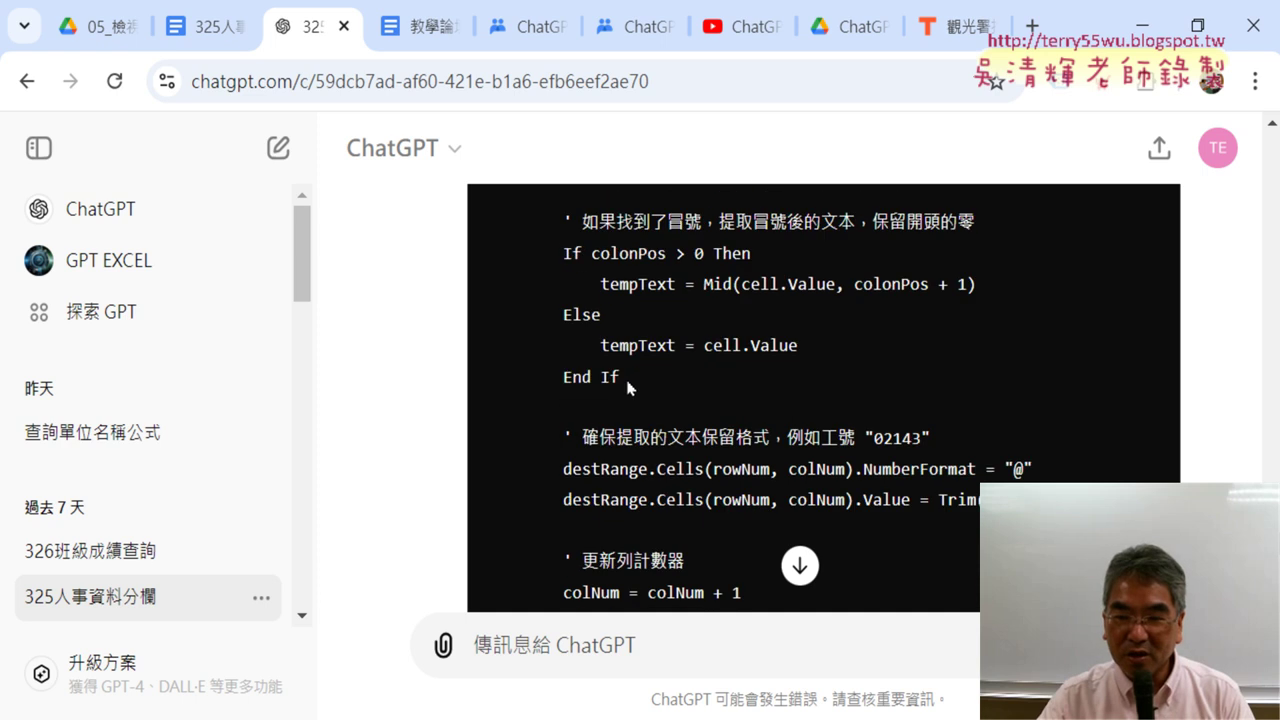
scroll(1128, 245, "up", 2)
scroll(1128, 245, "up", 4)
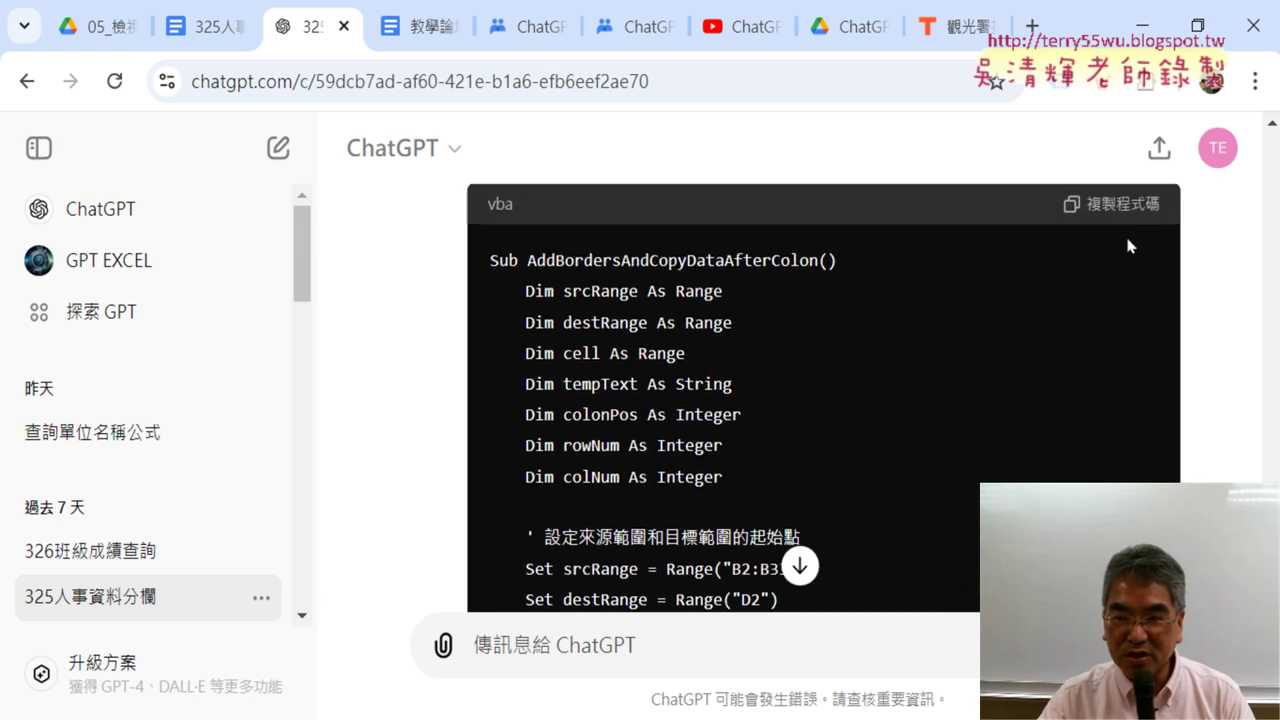
scroll(1128, 245, "up", 2)
scroll(916, 470, "down", 4)
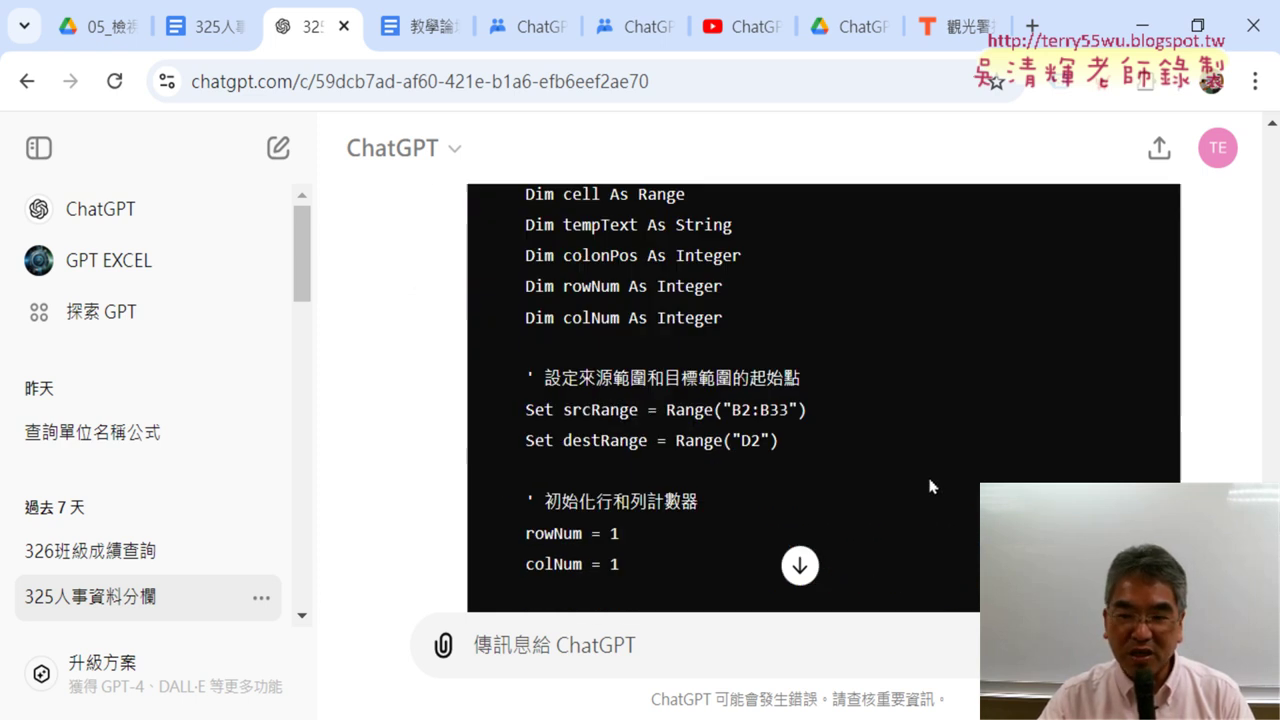
scroll(928, 458, "down", 3)
scroll(930, 455, "down", 1)
scroll(965, 467, "down", 3)
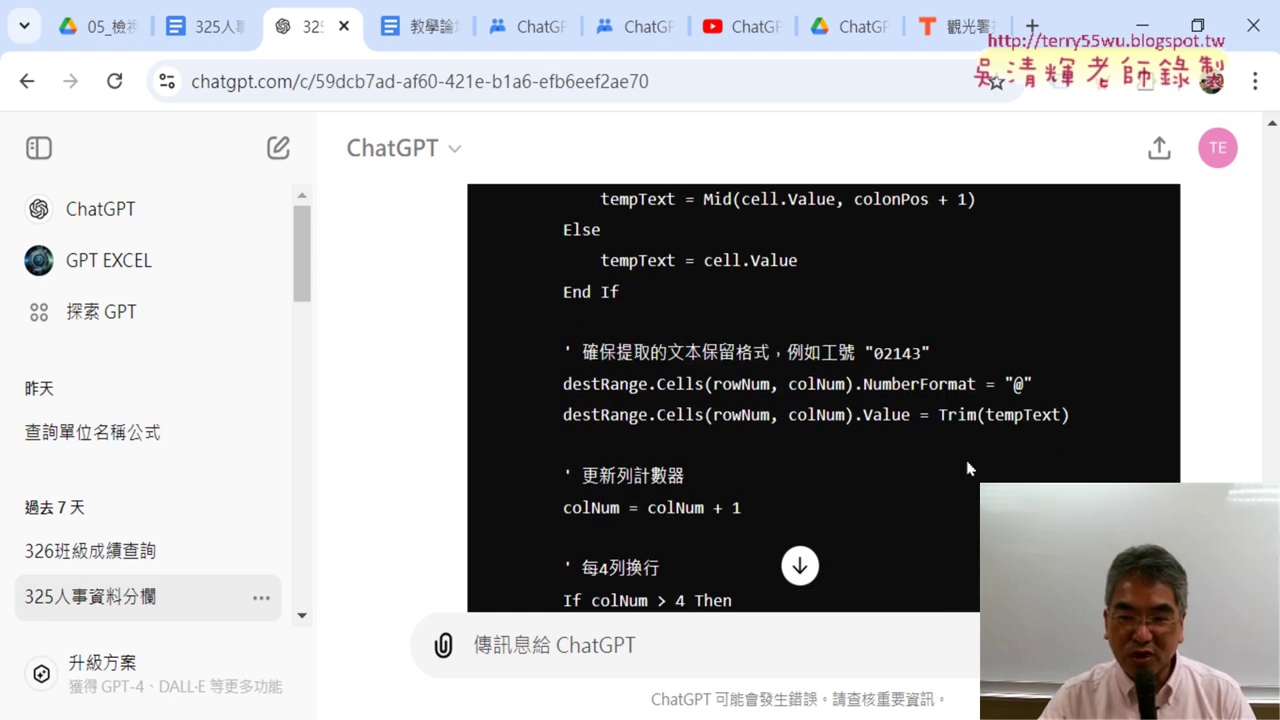
left_click_drag(1068, 395, 563, 386)
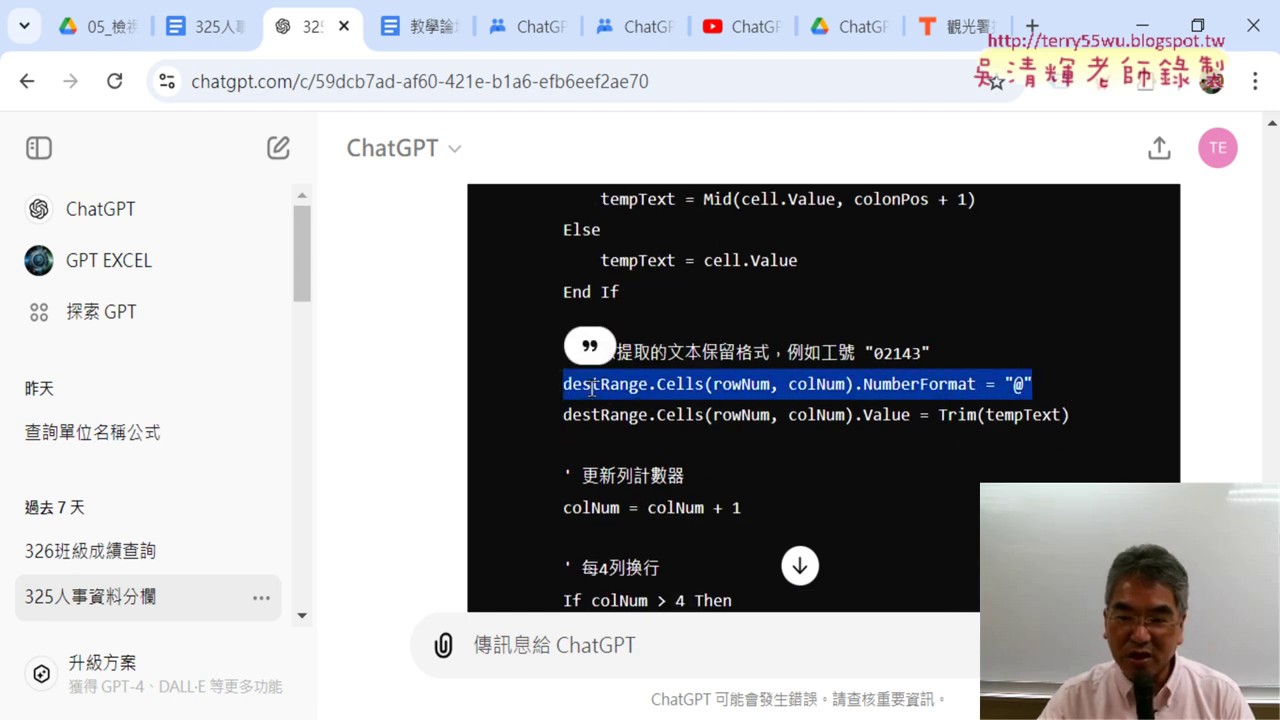
scroll(677, 385, "down", 1)
scroll(1136, 216, "up", 1)
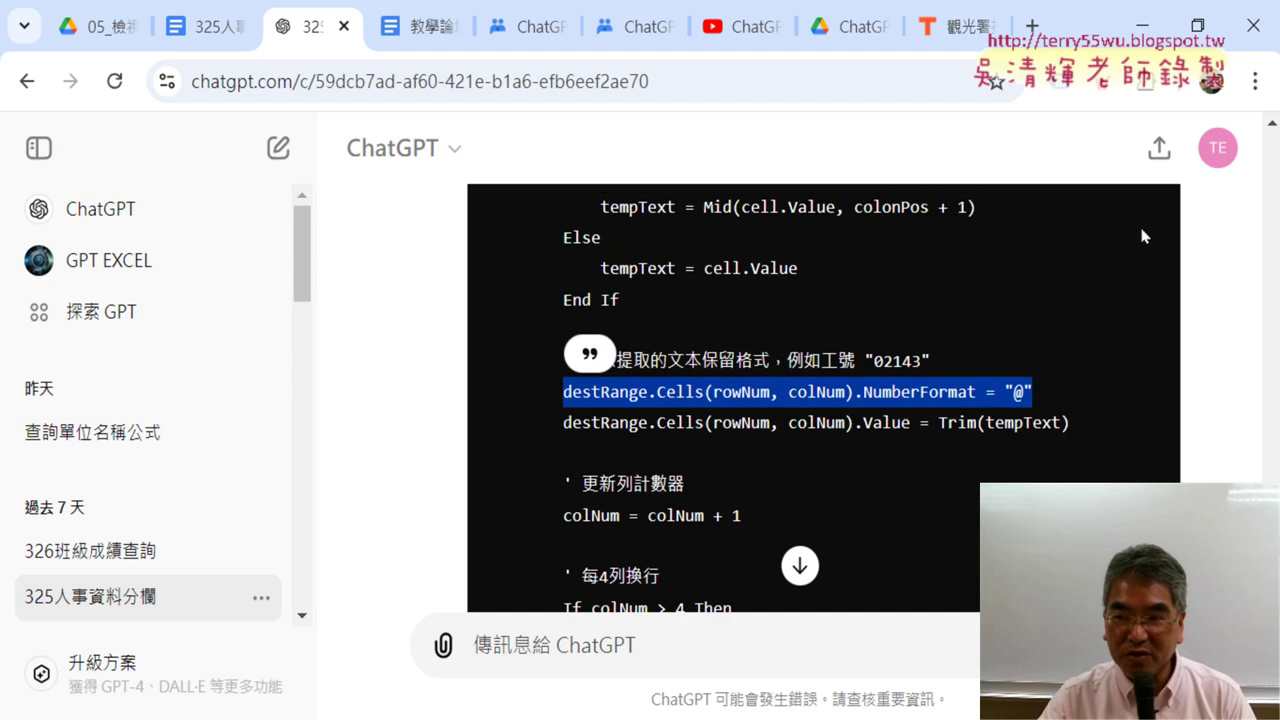
scroll(1139, 223, "up", 2)
scroll(1121, 212, "up", 2)
scroll(1121, 233, "up", 2)
scroll(1121, 233, "up", 1)
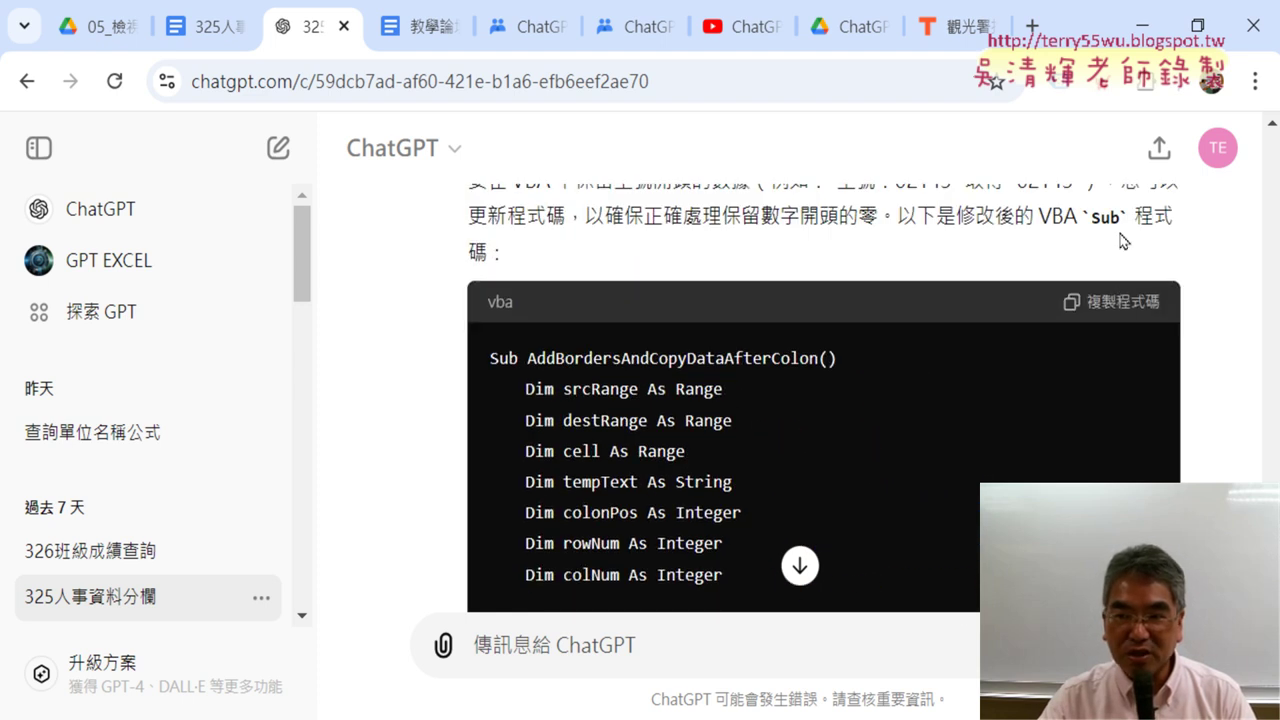
left_click(1119, 309)
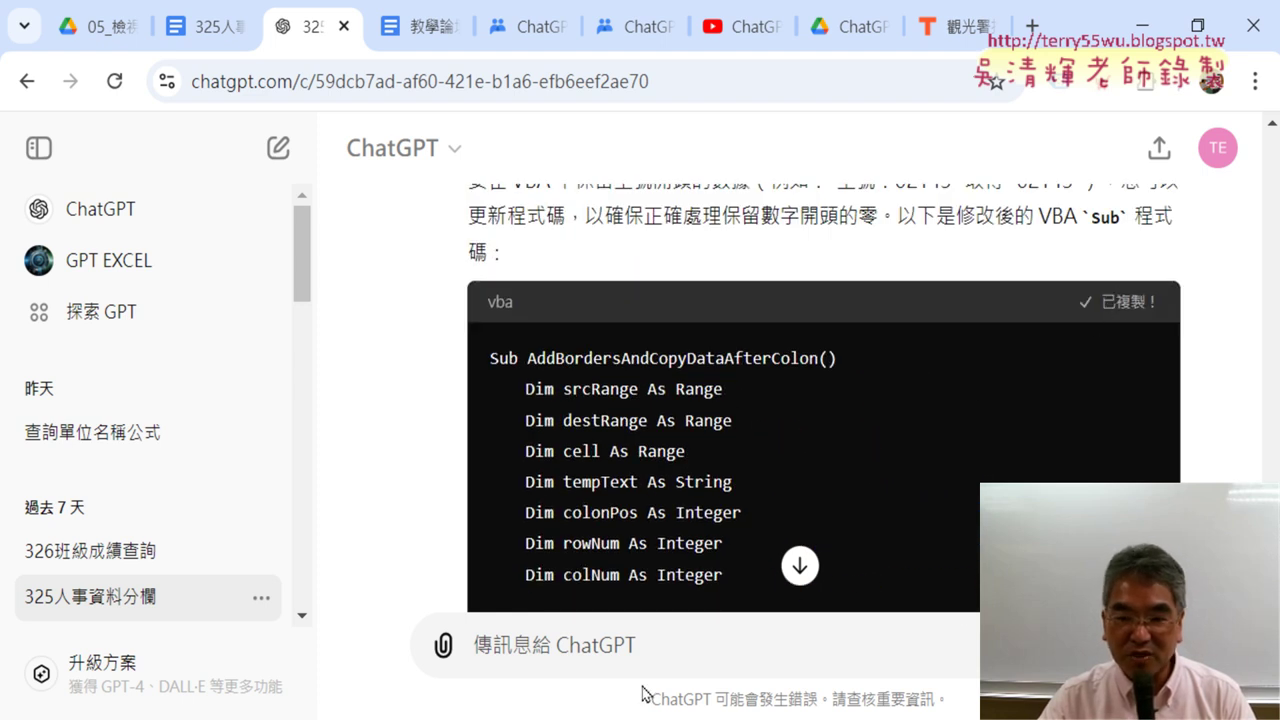
Replace all of Module1's code in the VBA editor with the copied macro
key("alt+Tab")
scroll(1110, 340, "down", 3)
scroll(1110, 340, "down", 3)
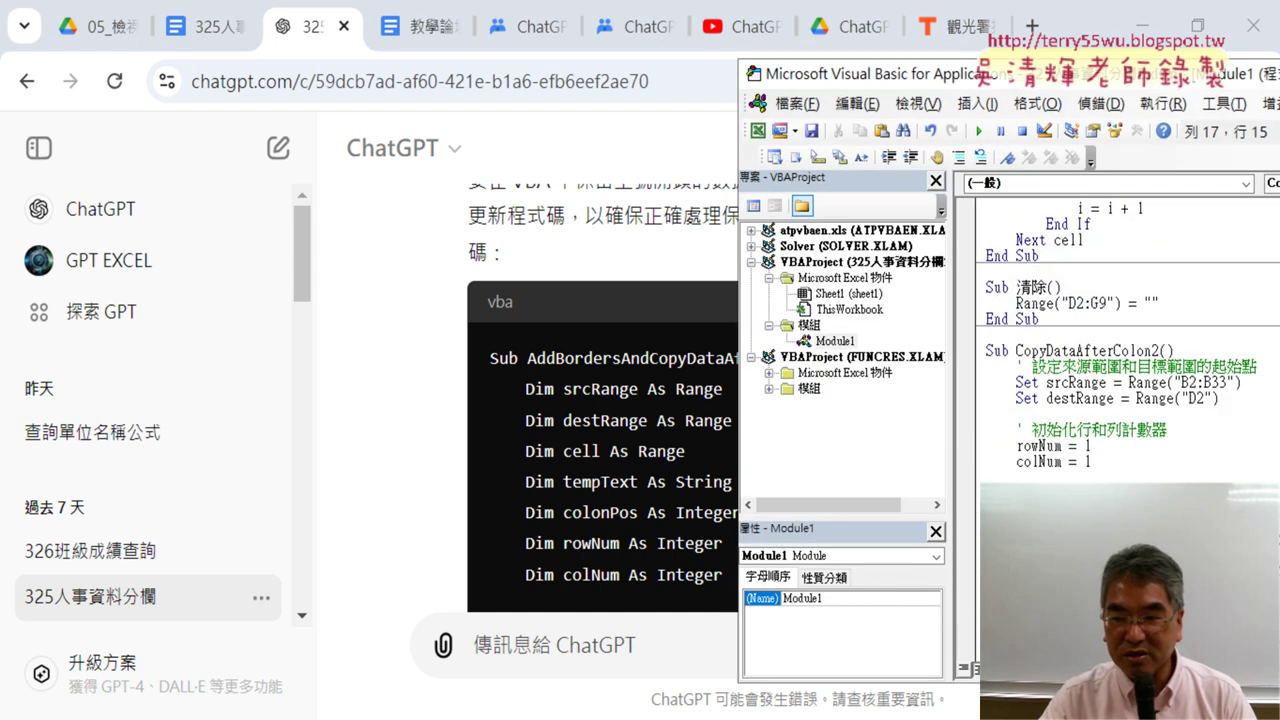
scroll(1110, 340, "down", 3)
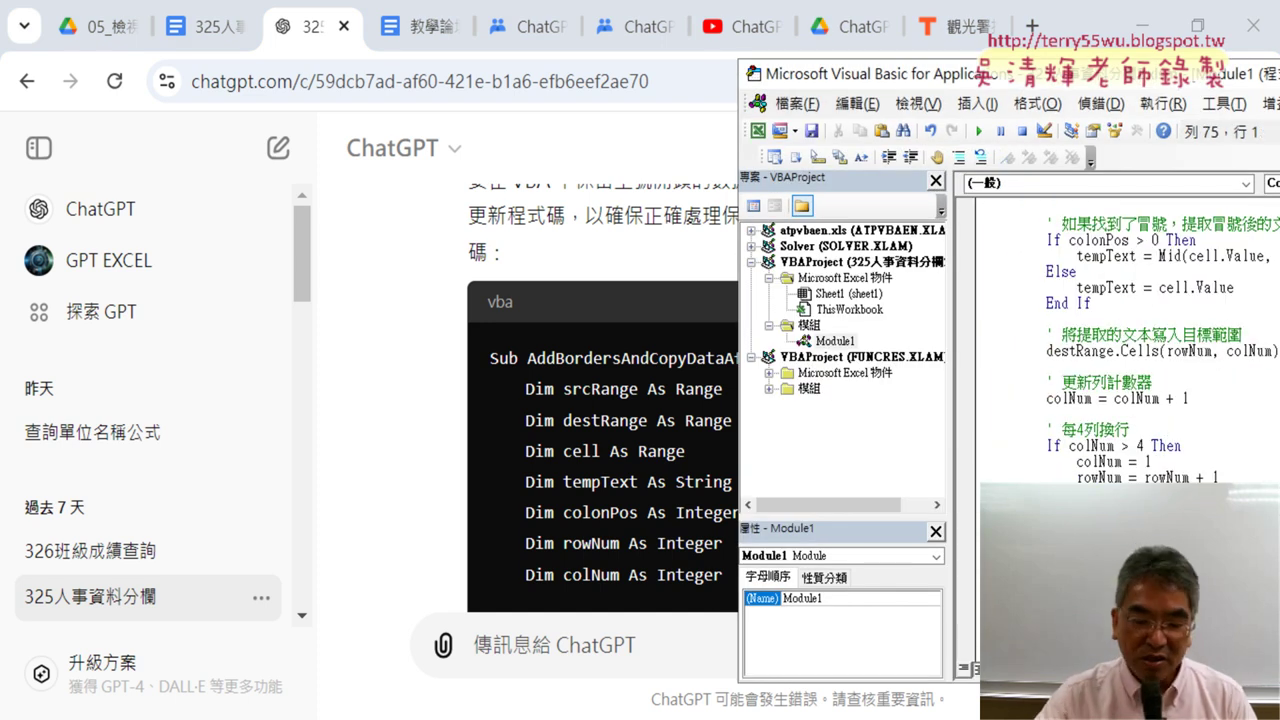
key("ctrl+a")
key("ctrl+v")
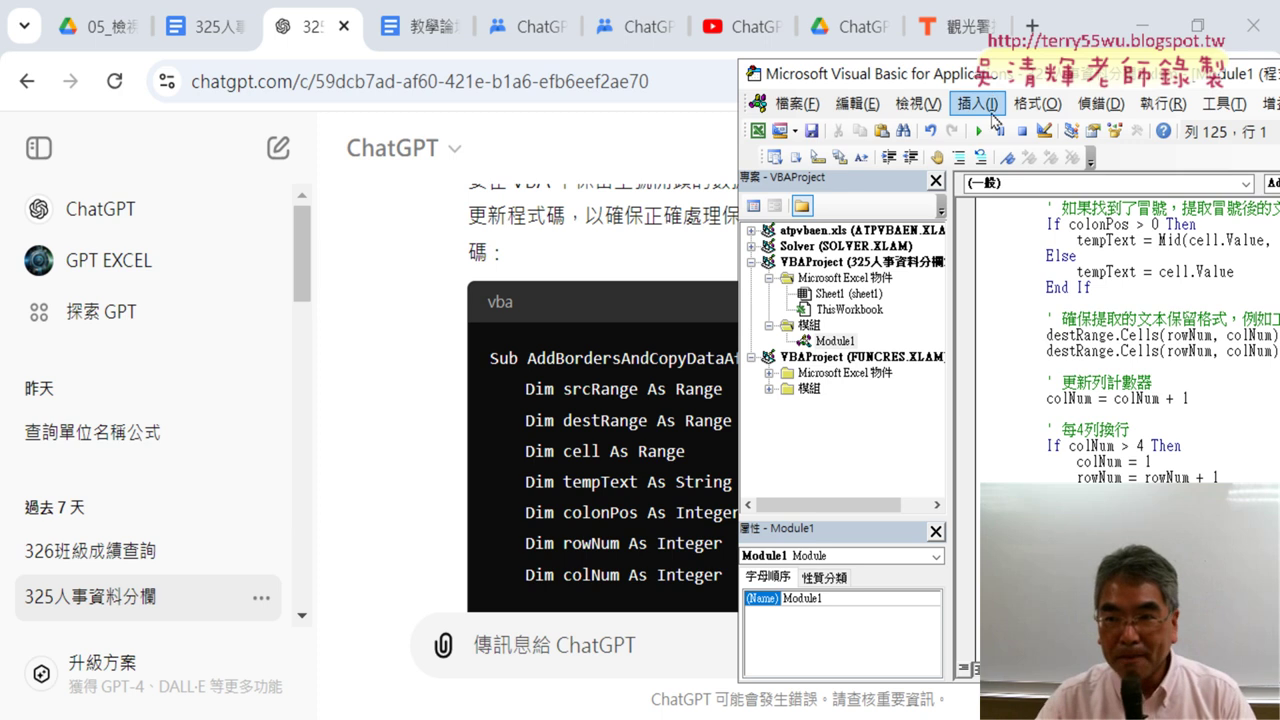
left_click_drag(1000, 73, 595, 71)
scroll(723, 274, "up", 2)
scroll(723, 274, "up", 3)
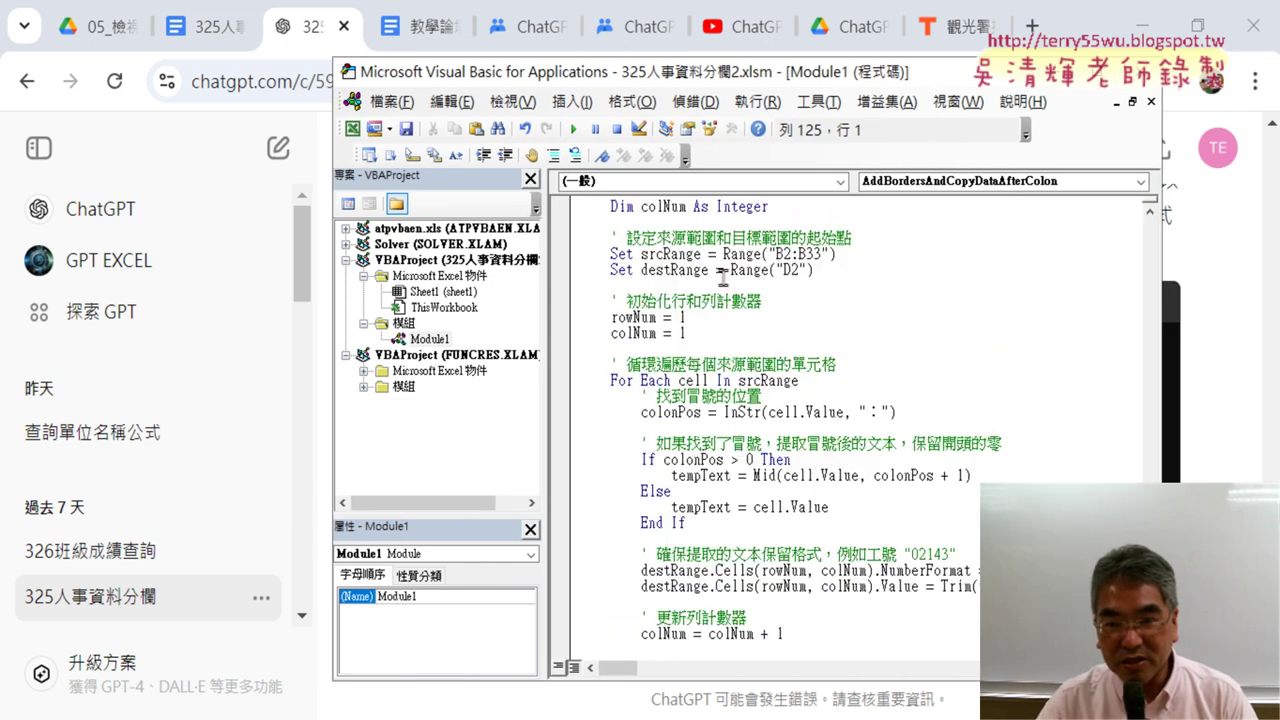
scroll(690, 290, "up", 3)
scroll(666, 302, "up", 1)
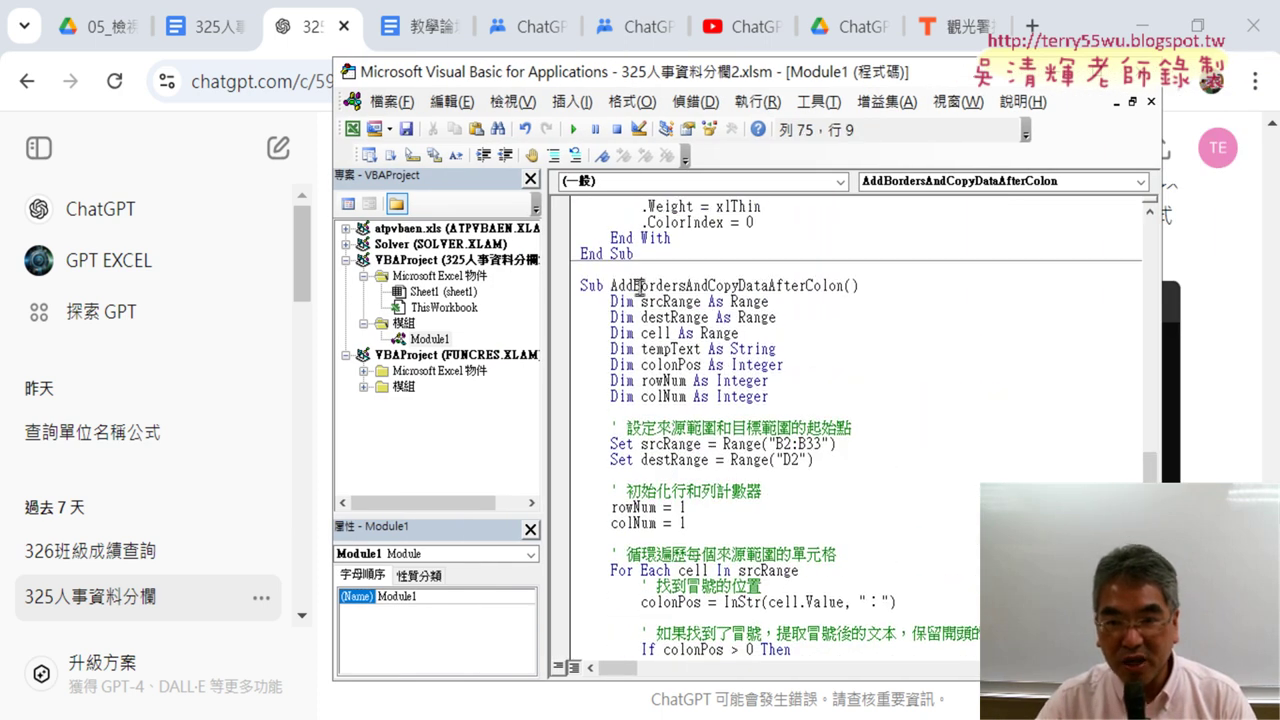
Delete the Dim declaration lines and the blank lines after the destRange setup
left_click_drag(686, 286, 609, 286)
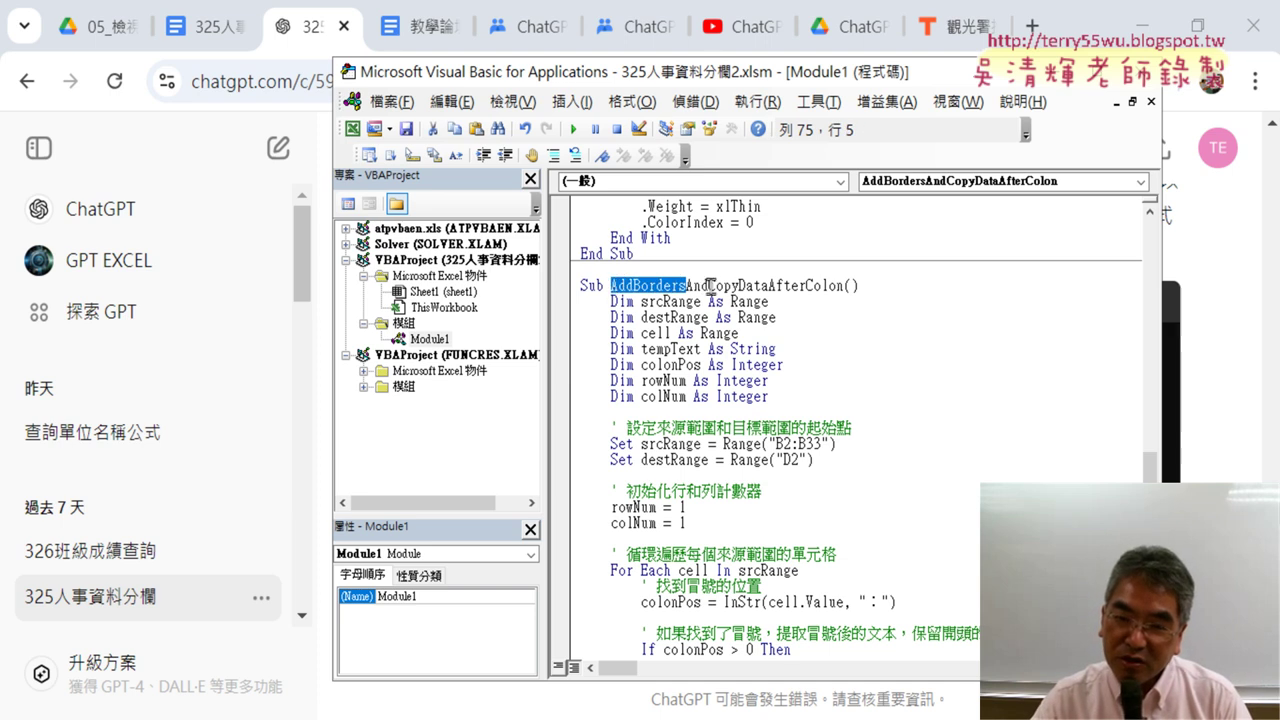
left_click_drag(709, 286, 632, 286)
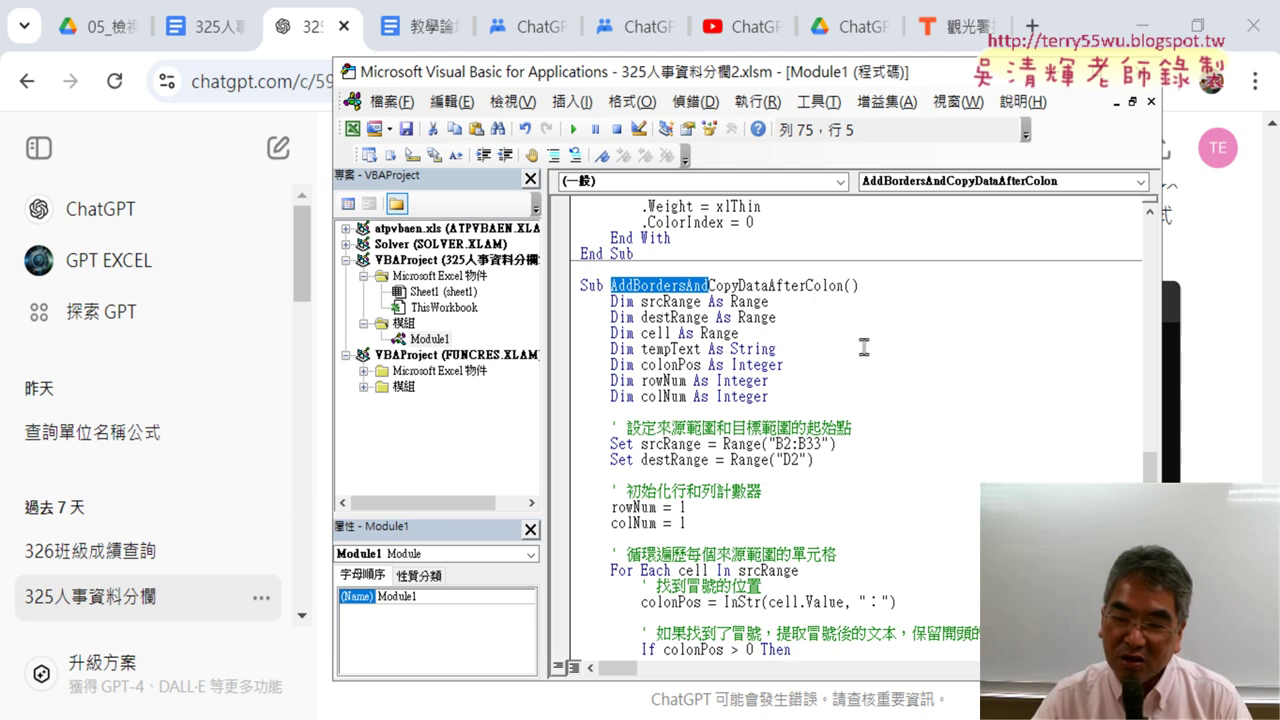
left_click(842, 287)
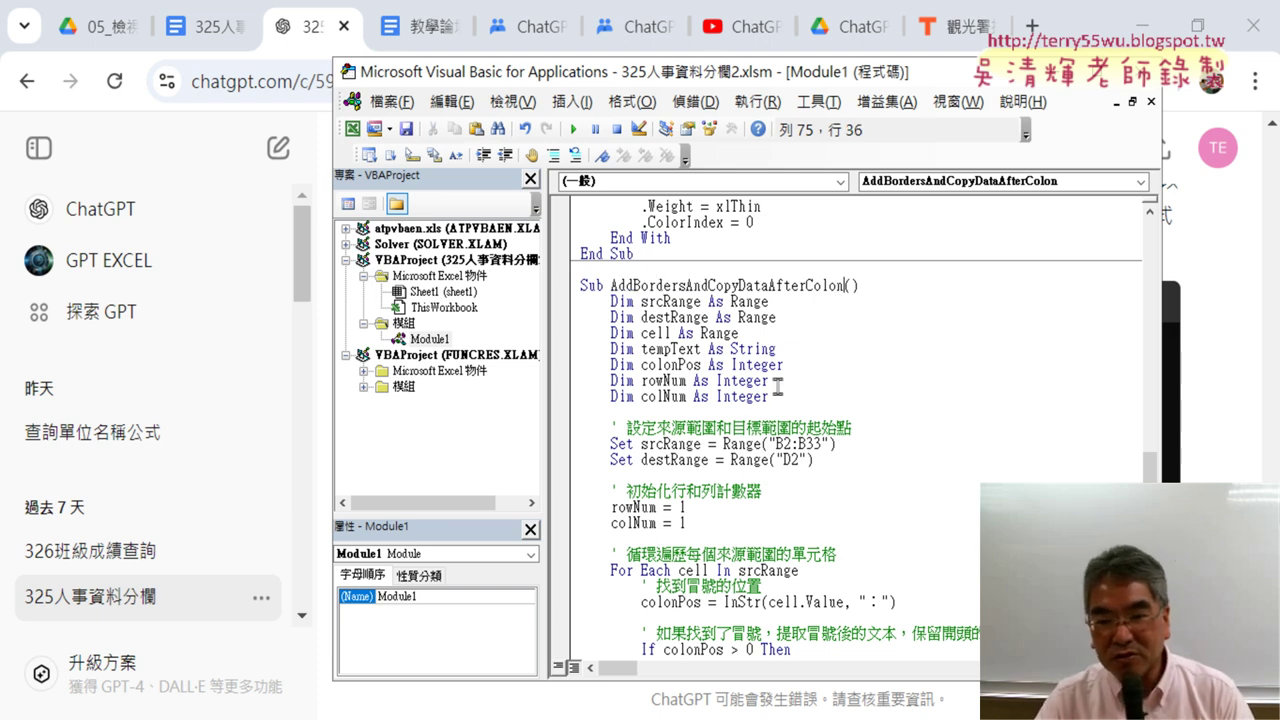
left_click(722, 410)
left_click_drag(722, 408, 572, 314)
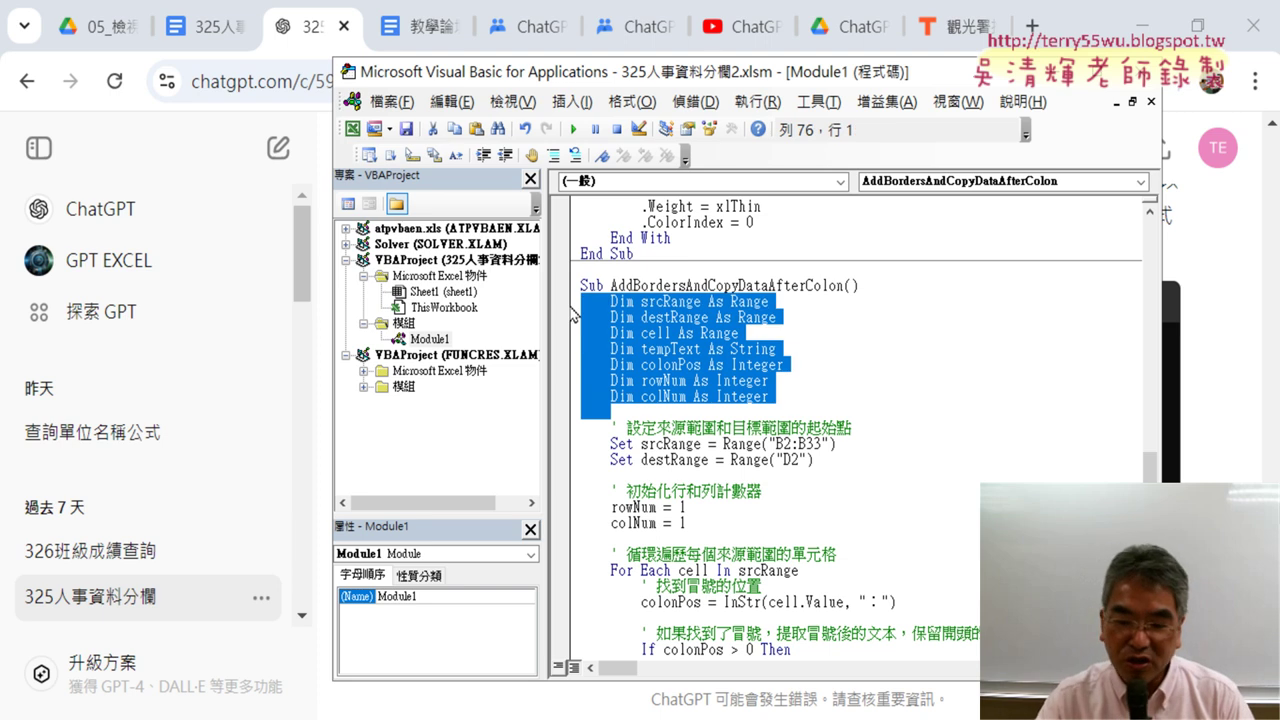
key("Delete")
key("Delete")
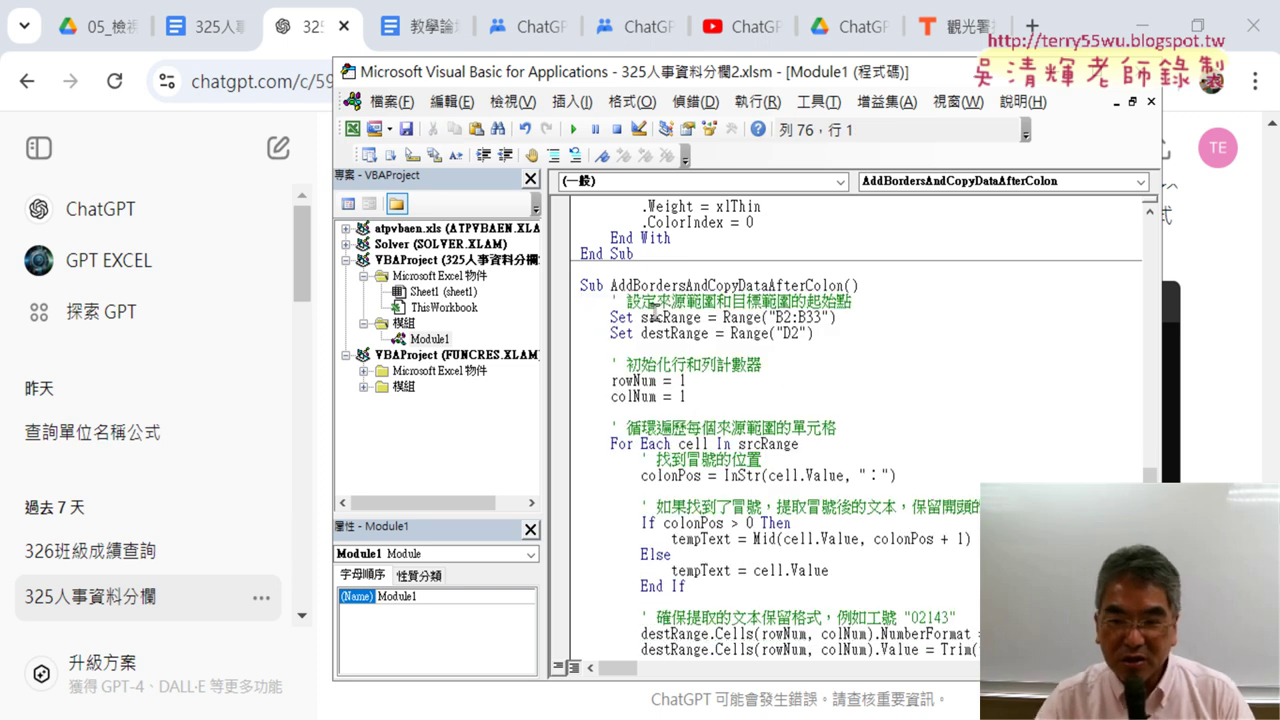
left_click(843, 334)
key("Delete")
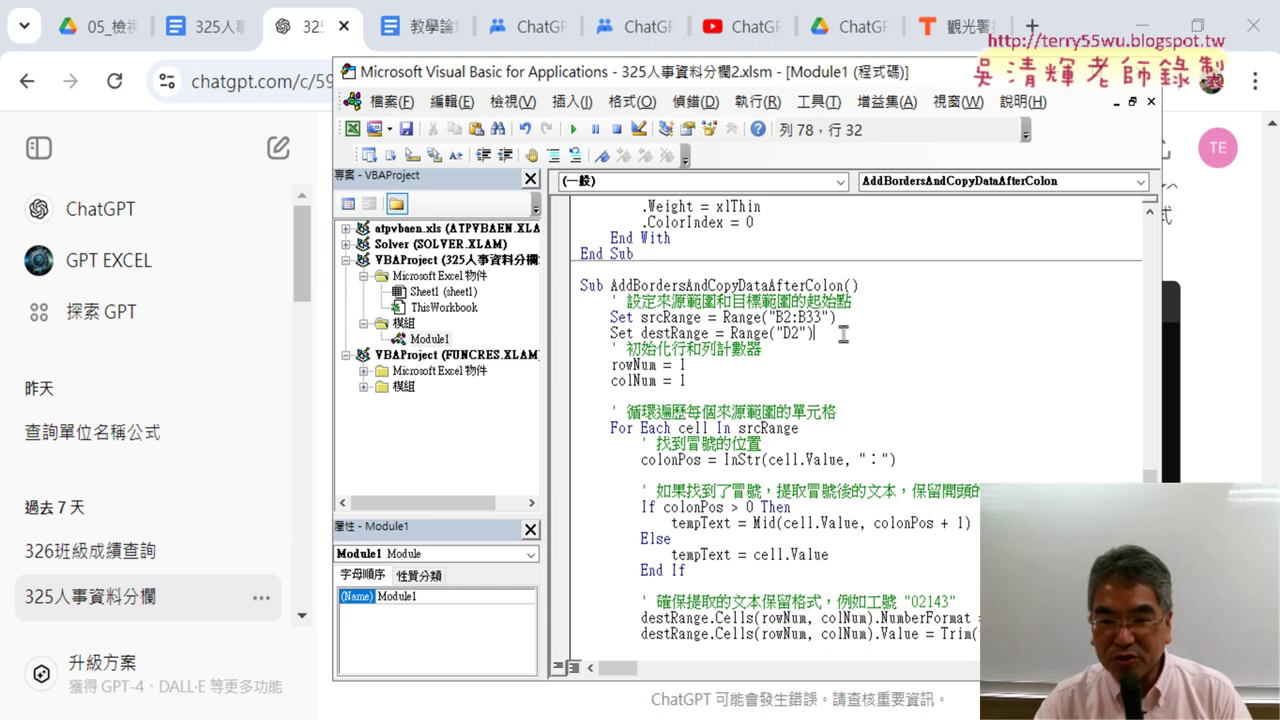
key("Delete")
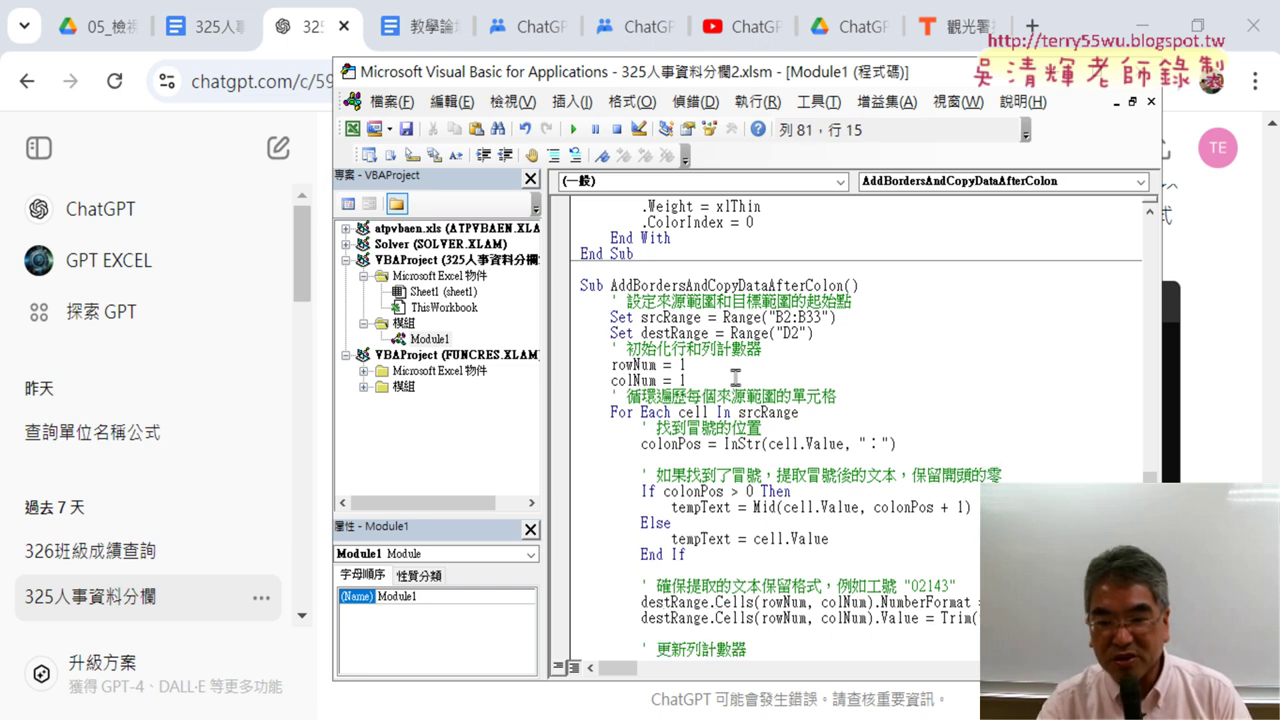
scroll(871, 538, "down", 2)
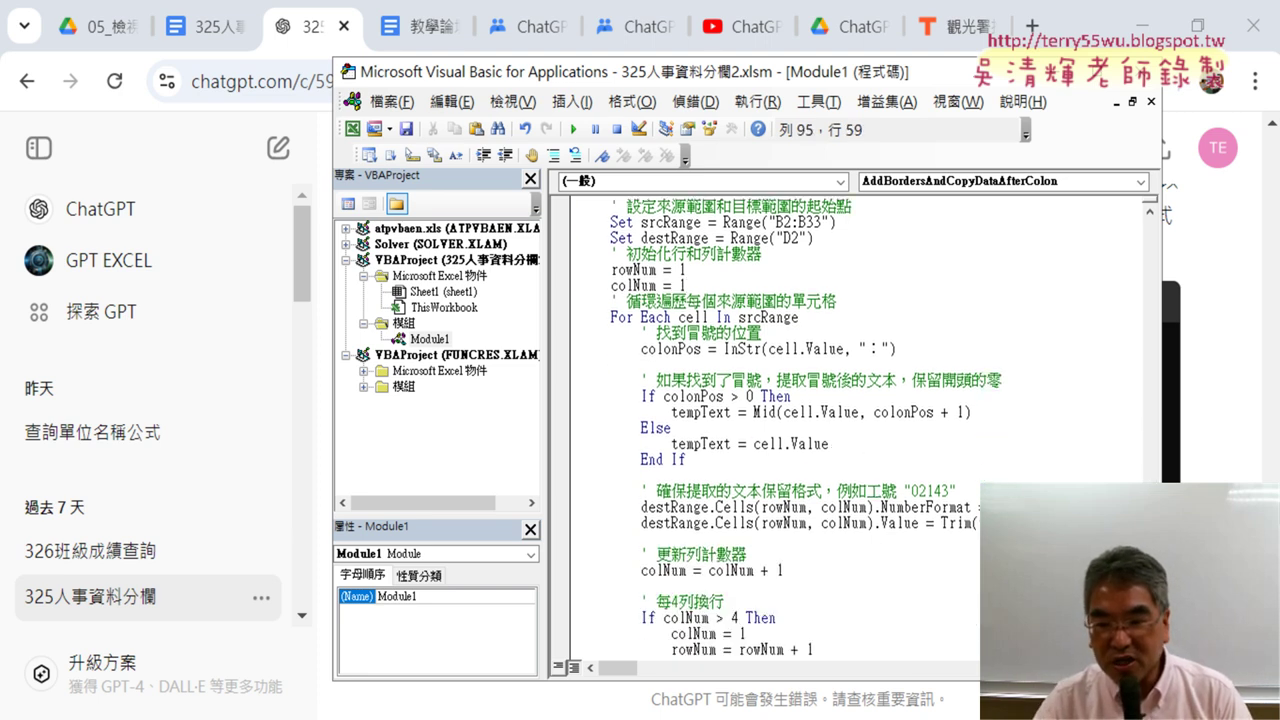
left_click_drag(980, 507, 566, 502)
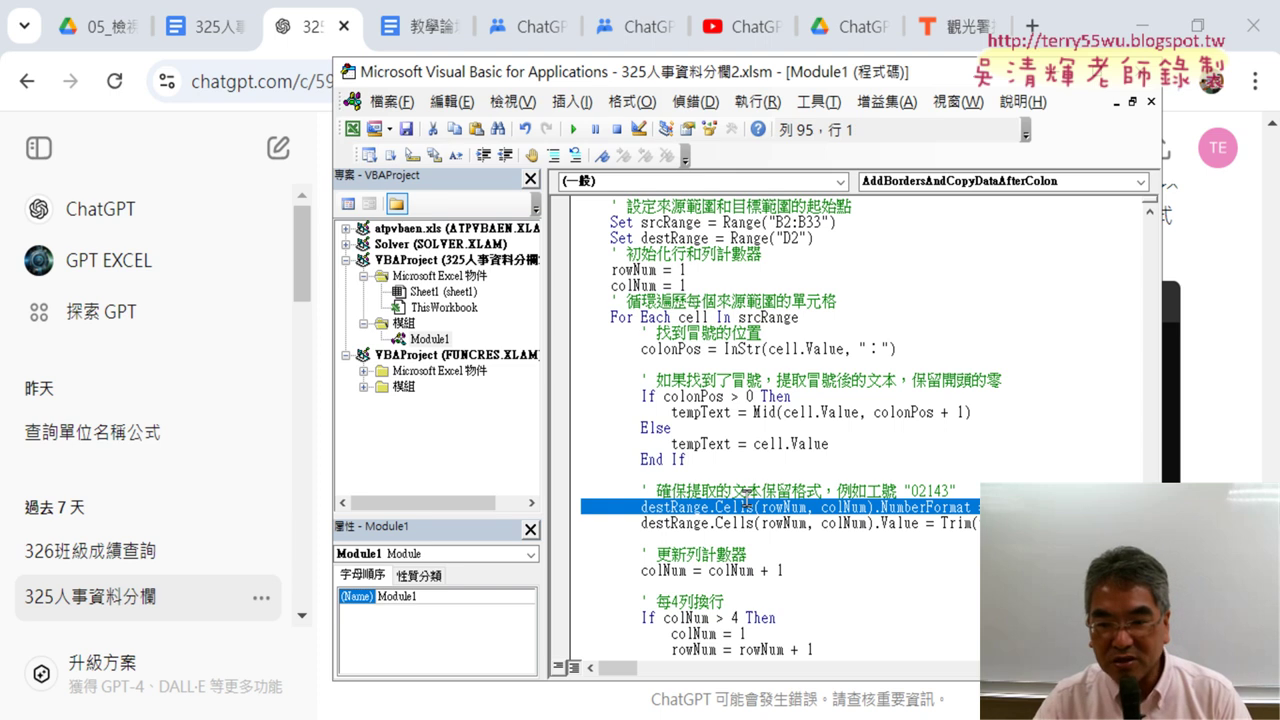
Move the code editor aside and run the 清除 macro to empty D2:G9
left_click(1143, 28)
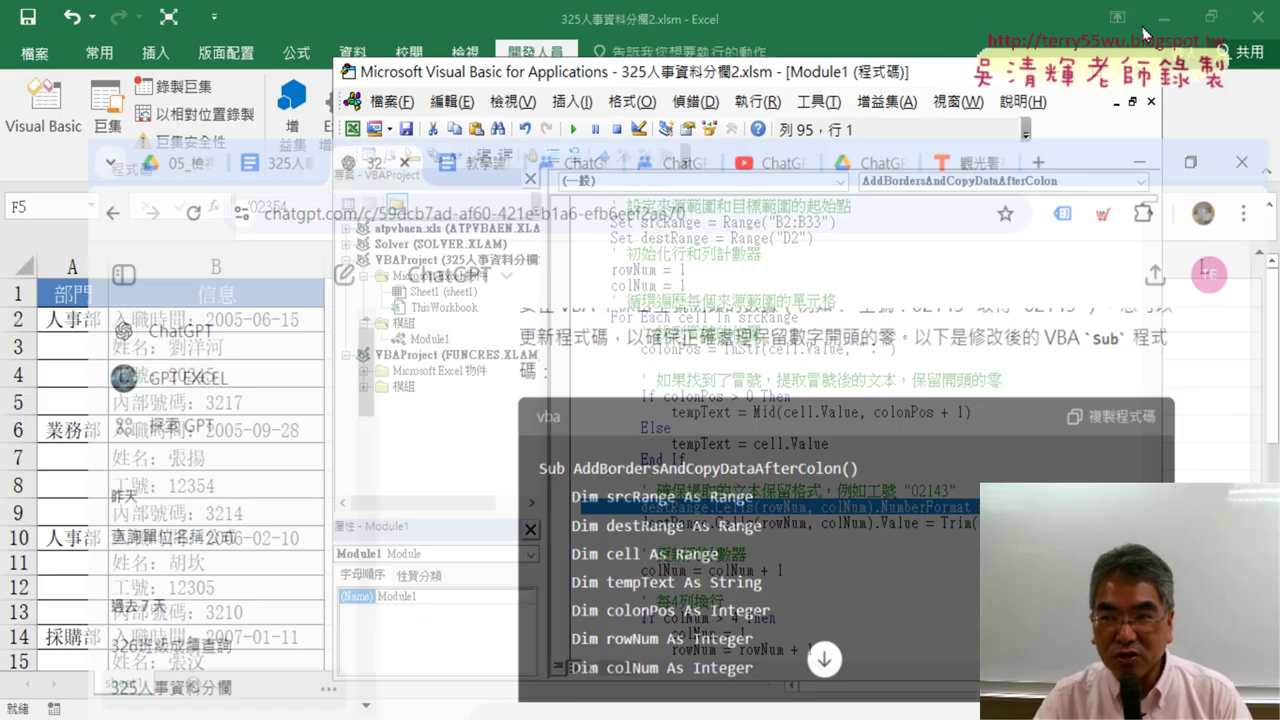
left_click_drag(800, 72, 1080, 48)
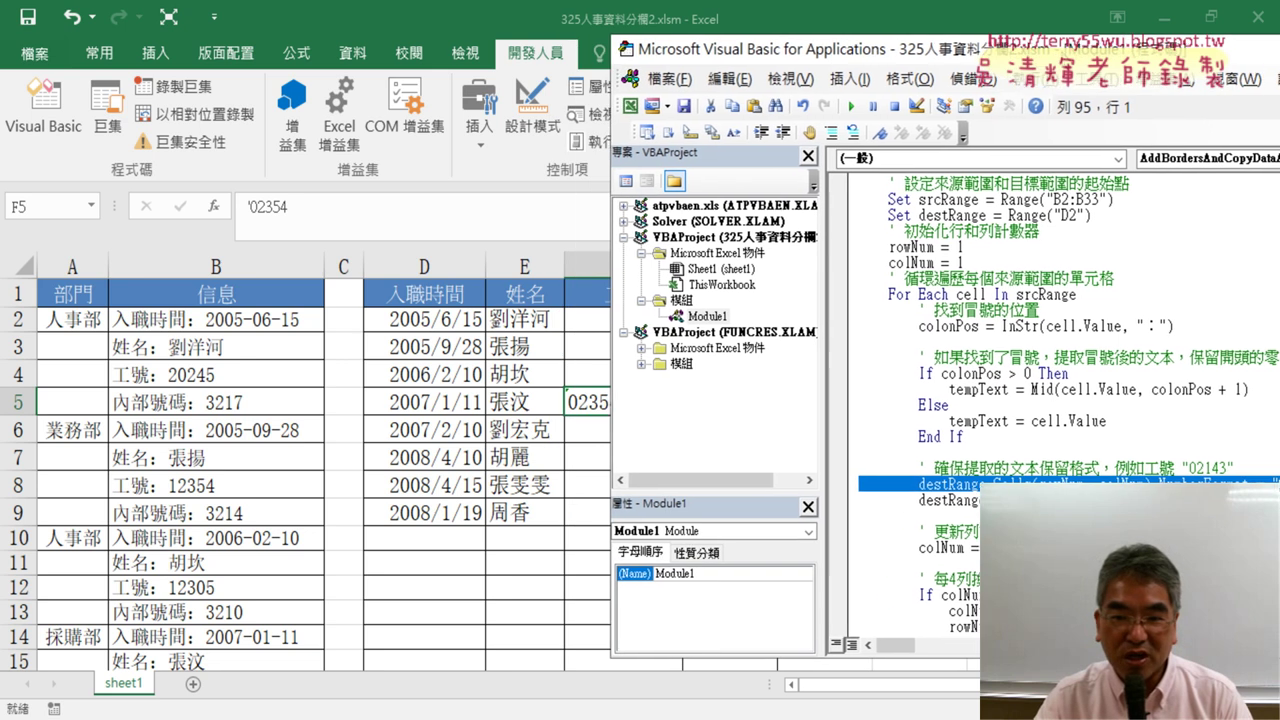
scroll(1035, 345, "up", 3)
scroll(1040, 352, "up", 2)
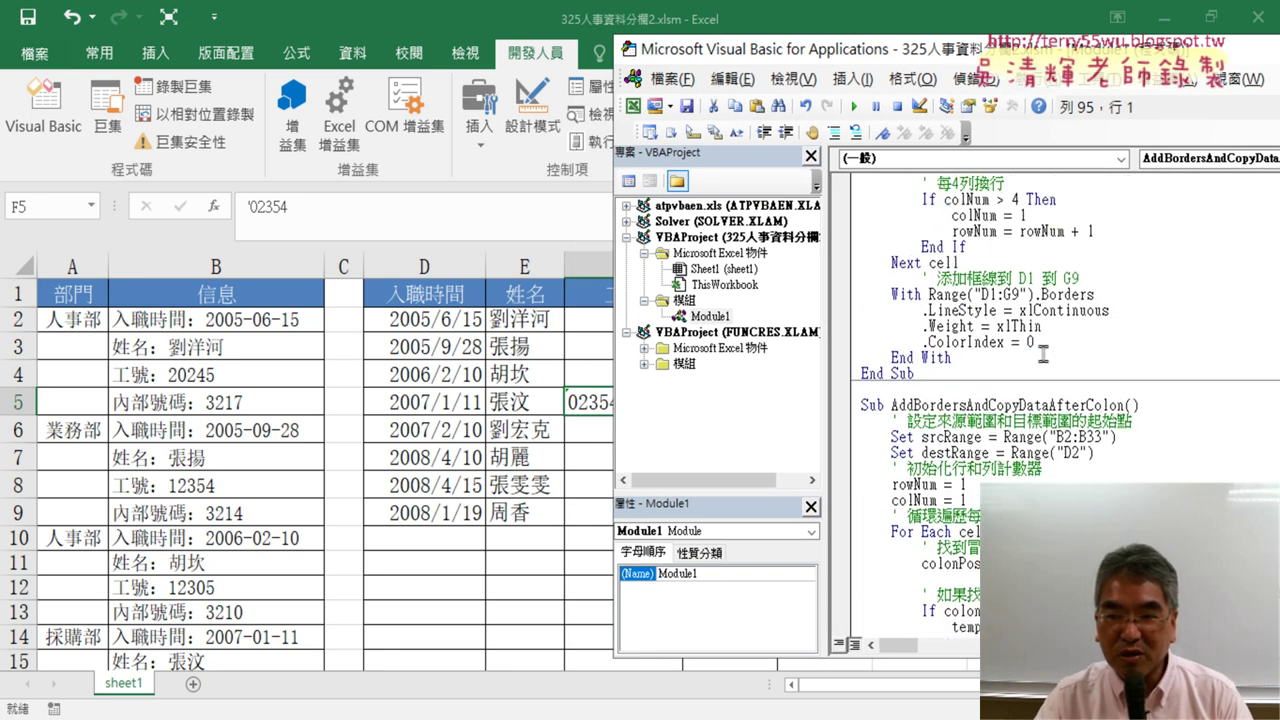
scroll(1043, 355, "up", 1)
scroll(1043, 355, "up", 1)
scroll(1044, 352, "up", 1)
scroll(1045, 350, "up", 1)
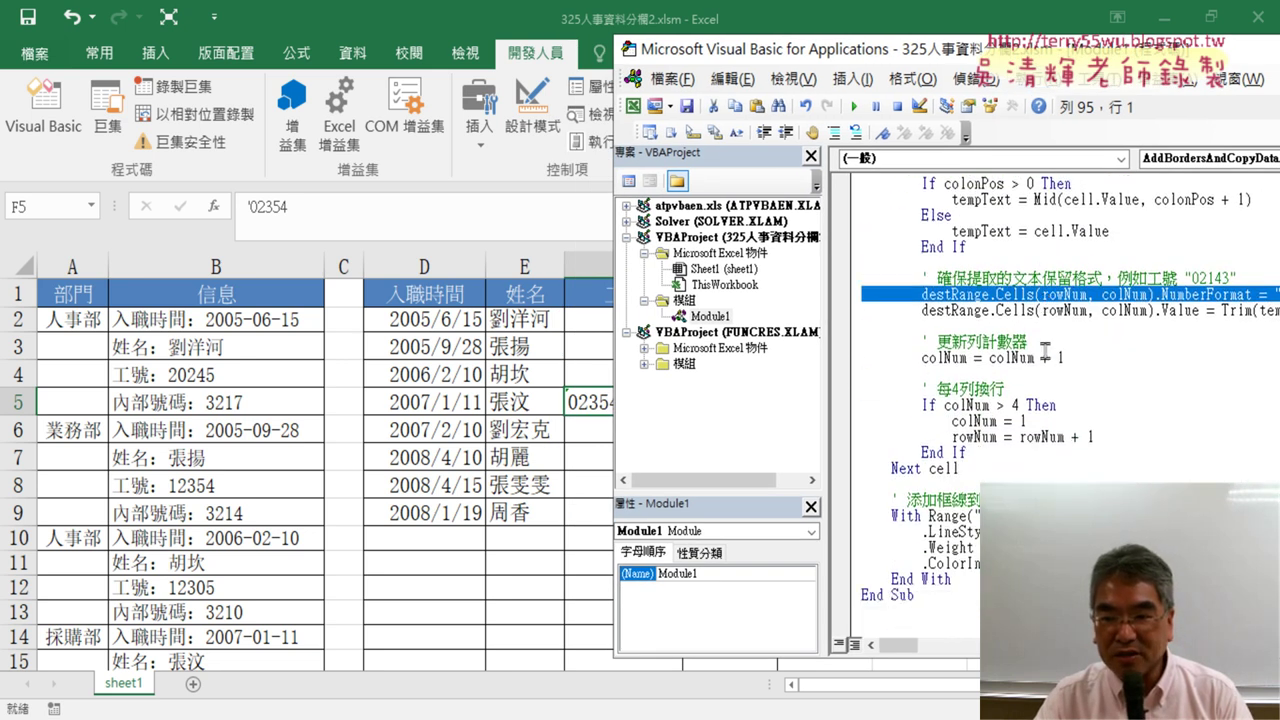
scroll(1045, 350, "up", 5)
scroll(1020, 340, "up", 5)
scroll(1000, 330, "up", 5)
scroll(973, 314, "up", 3)
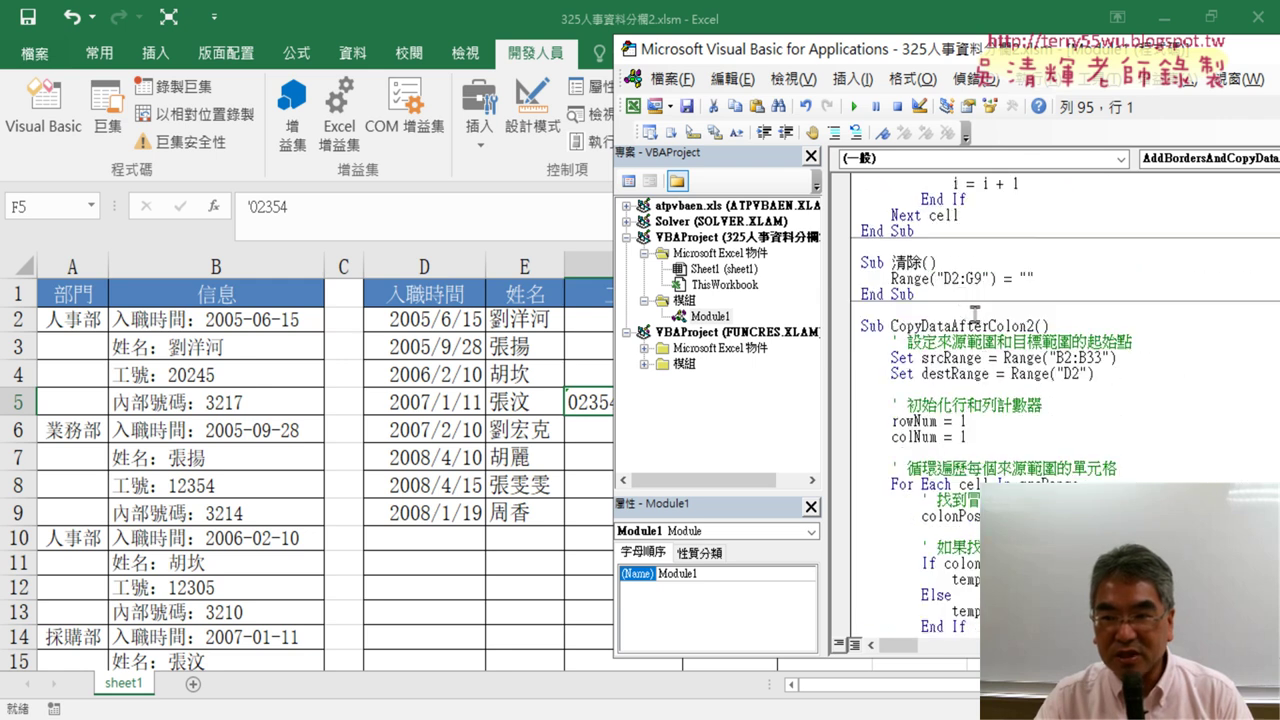
left_click(954, 277)
left_click(854, 106)
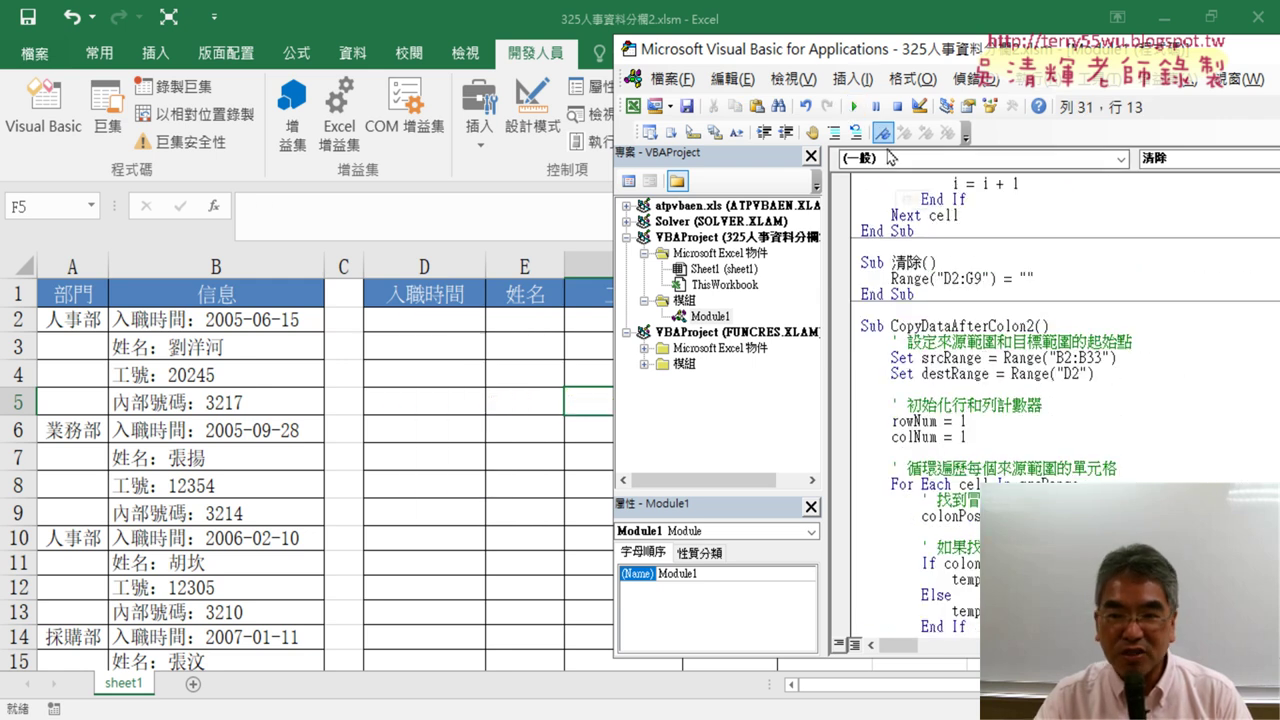
Refill D2:G9 by running the CopyDataAfterColon2 macro
left_click_drag(862, 60, 970, 63)
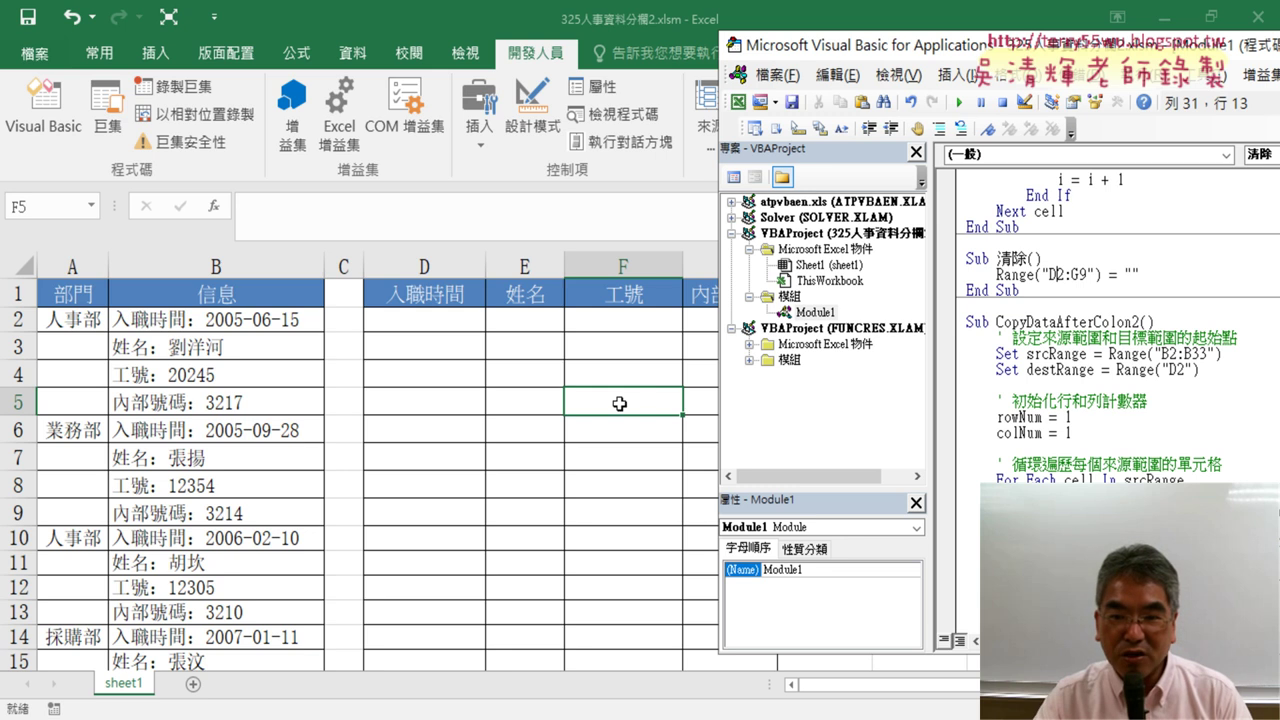
left_click(1082, 370)
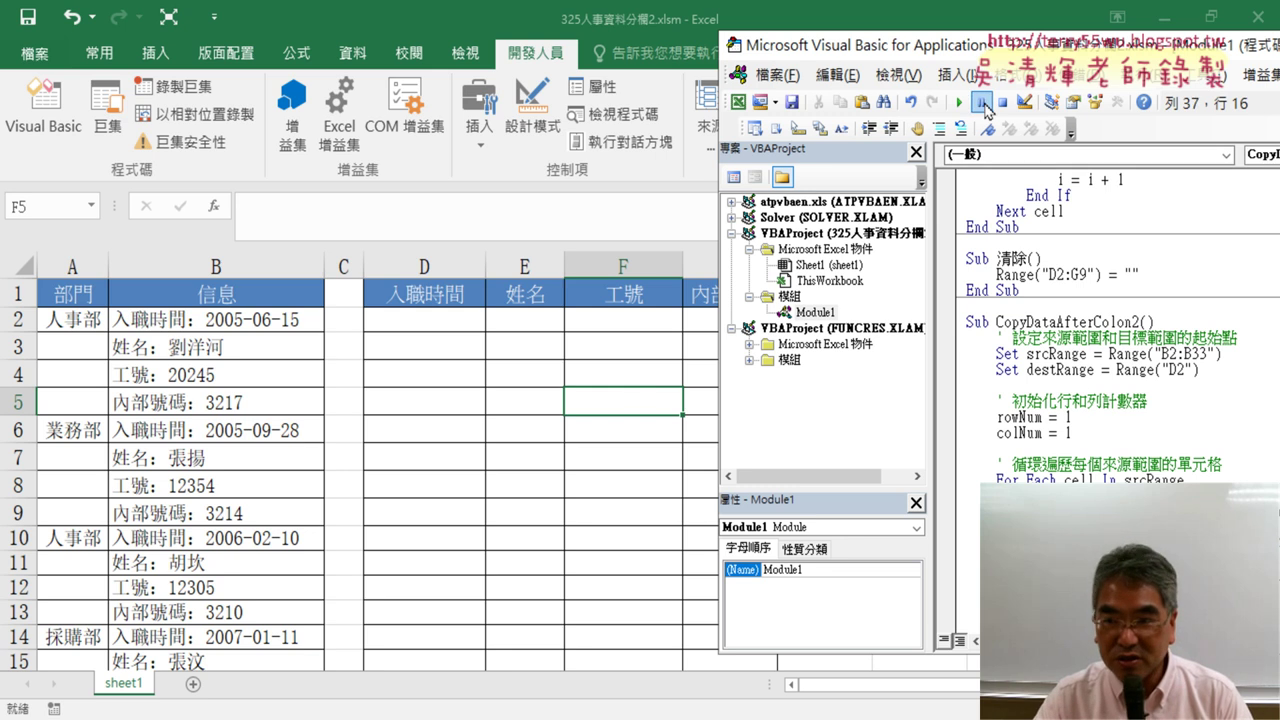
left_click(958, 103)
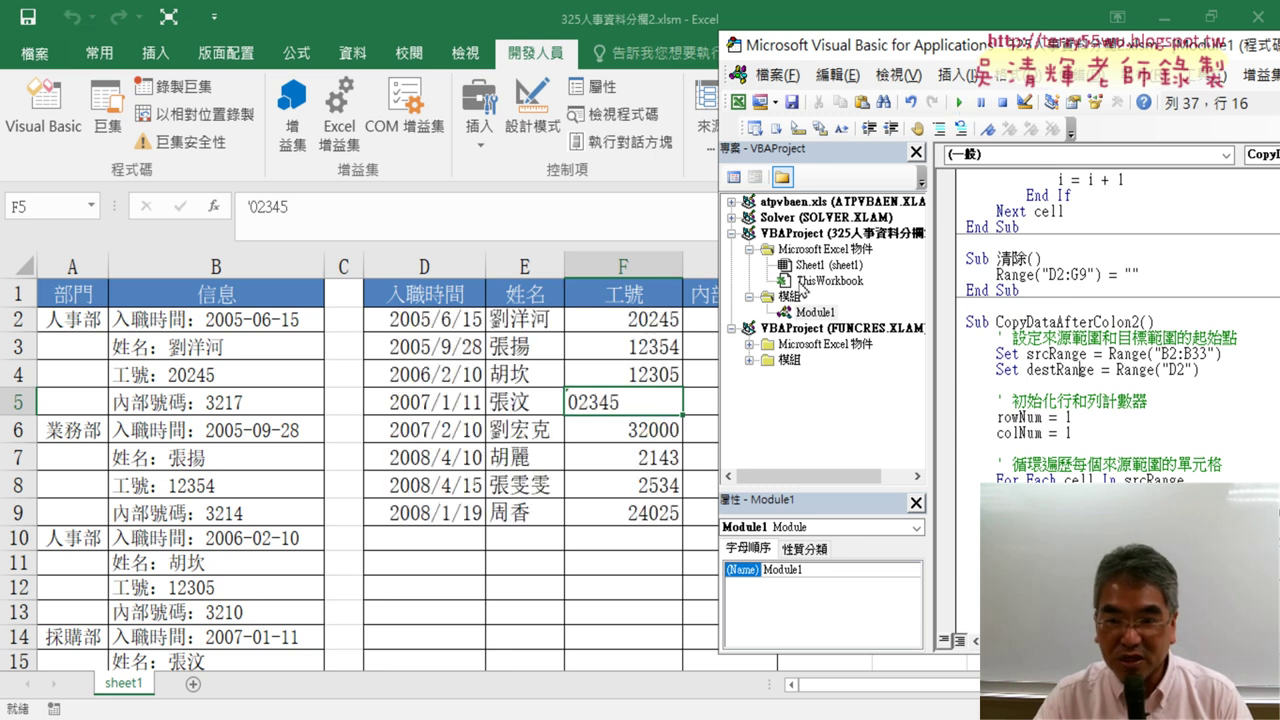
Set F5 to General format and remove its leading apostrophe, leaving the ID as 2345
right_click(617, 404)
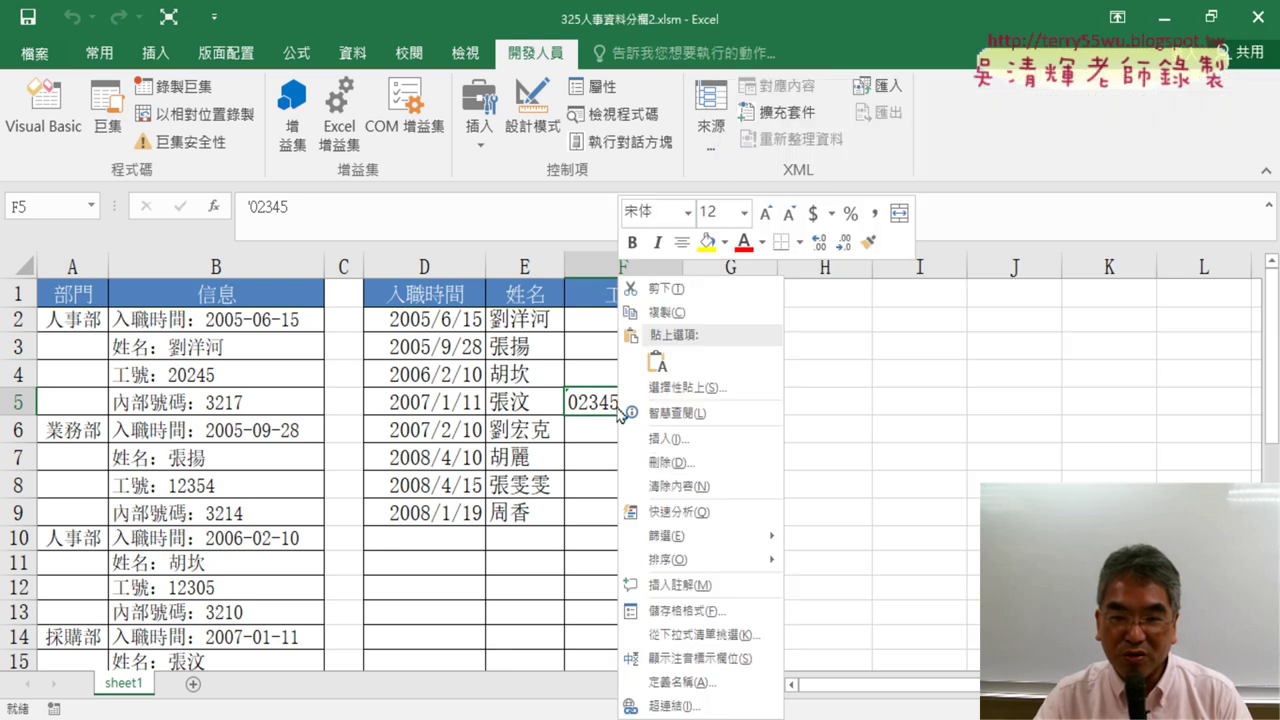
left_click(655, 611)
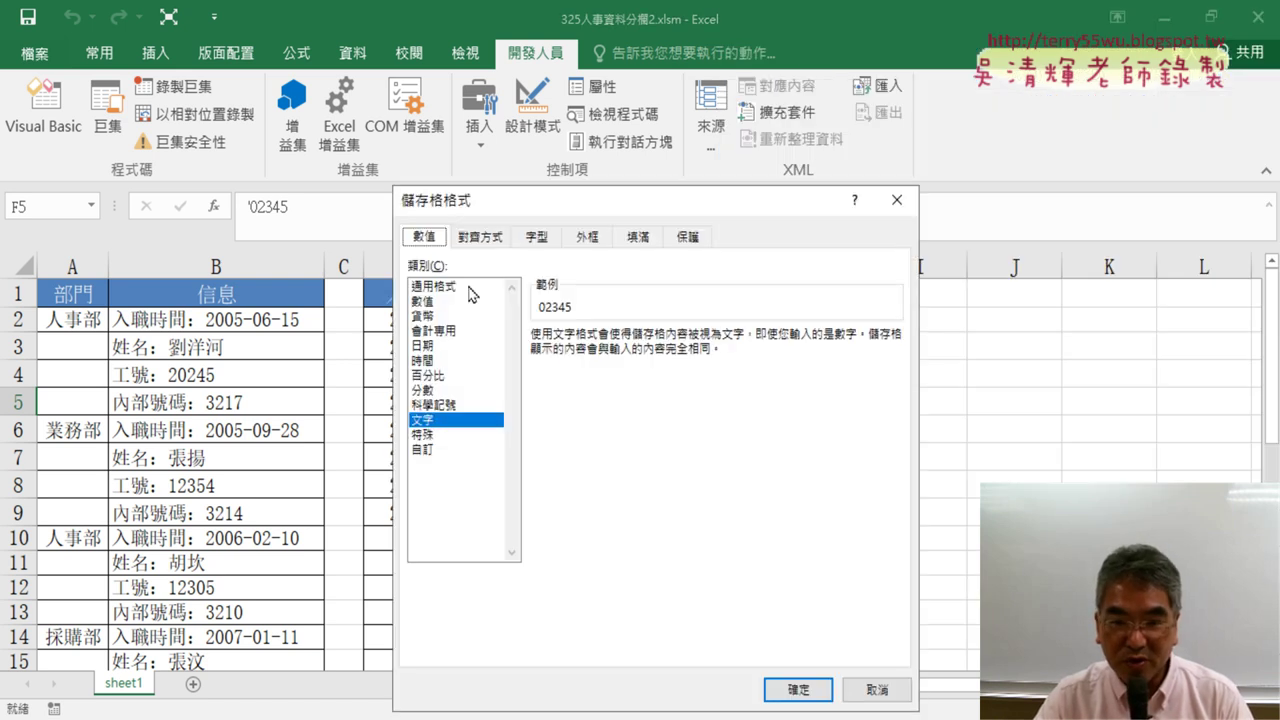
left_click(470, 288)
left_click(799, 690)
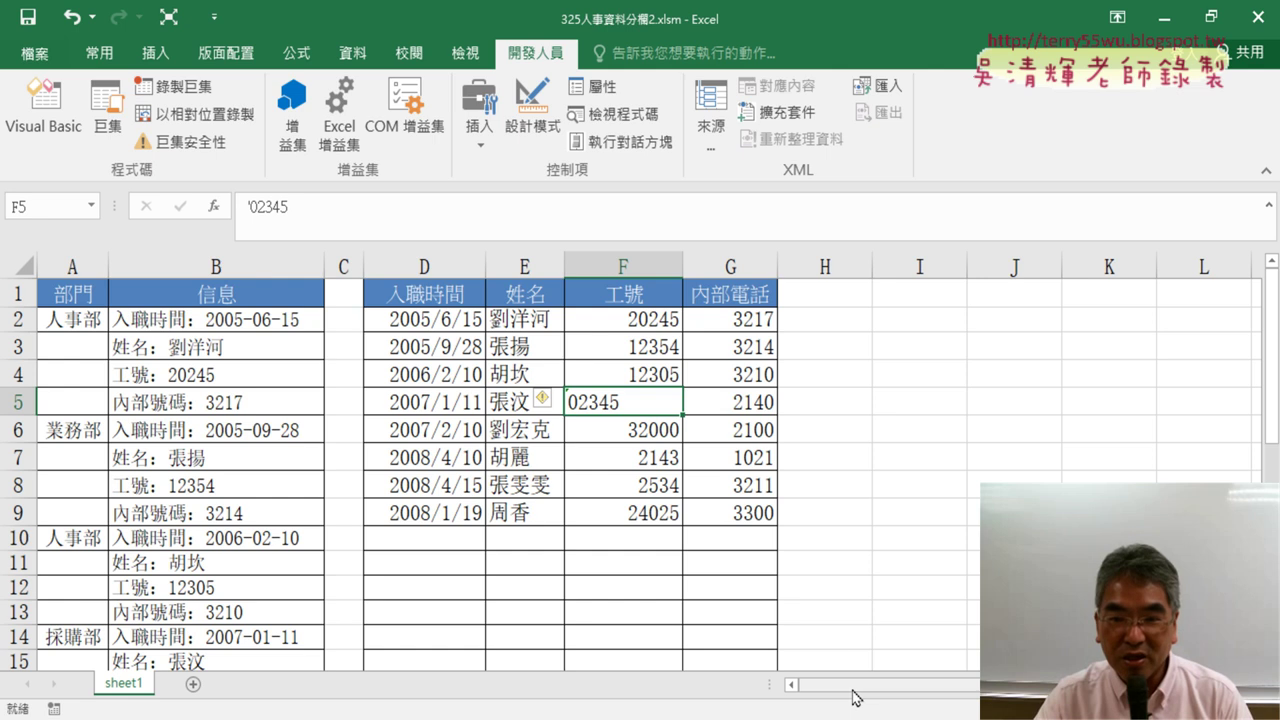
left_click(251, 206)
key("BackSpace")
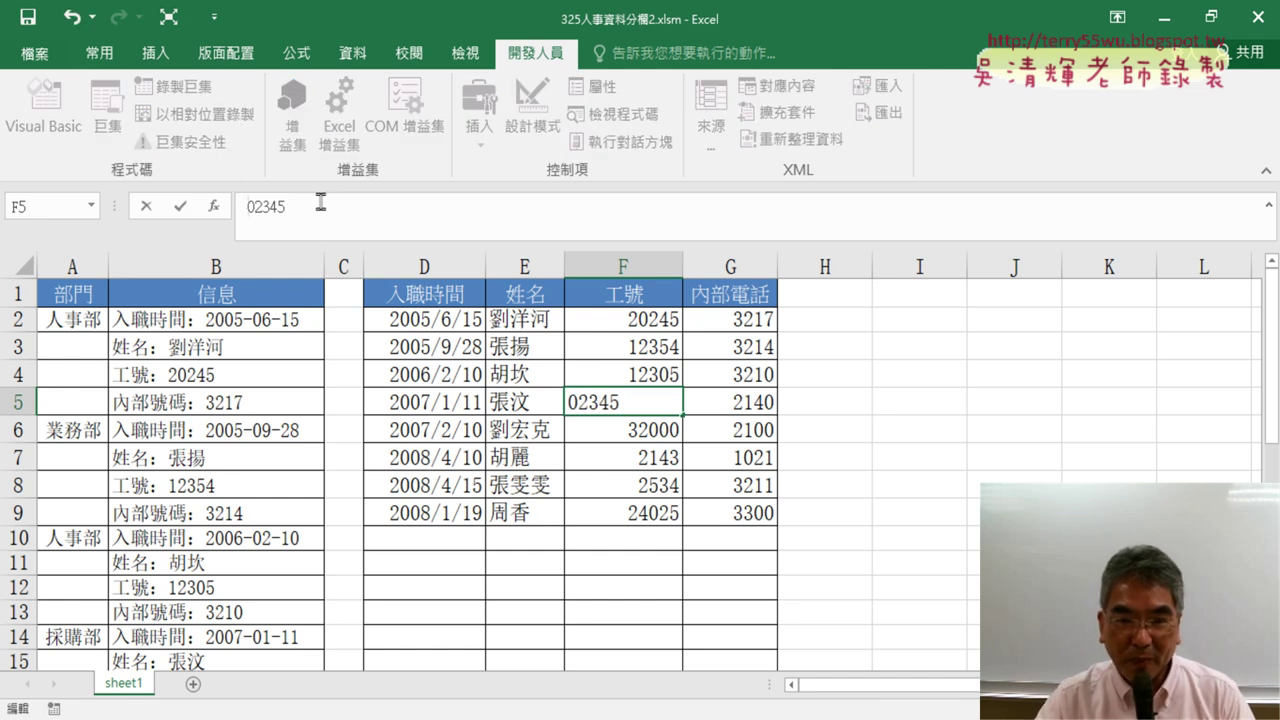
key("Return")
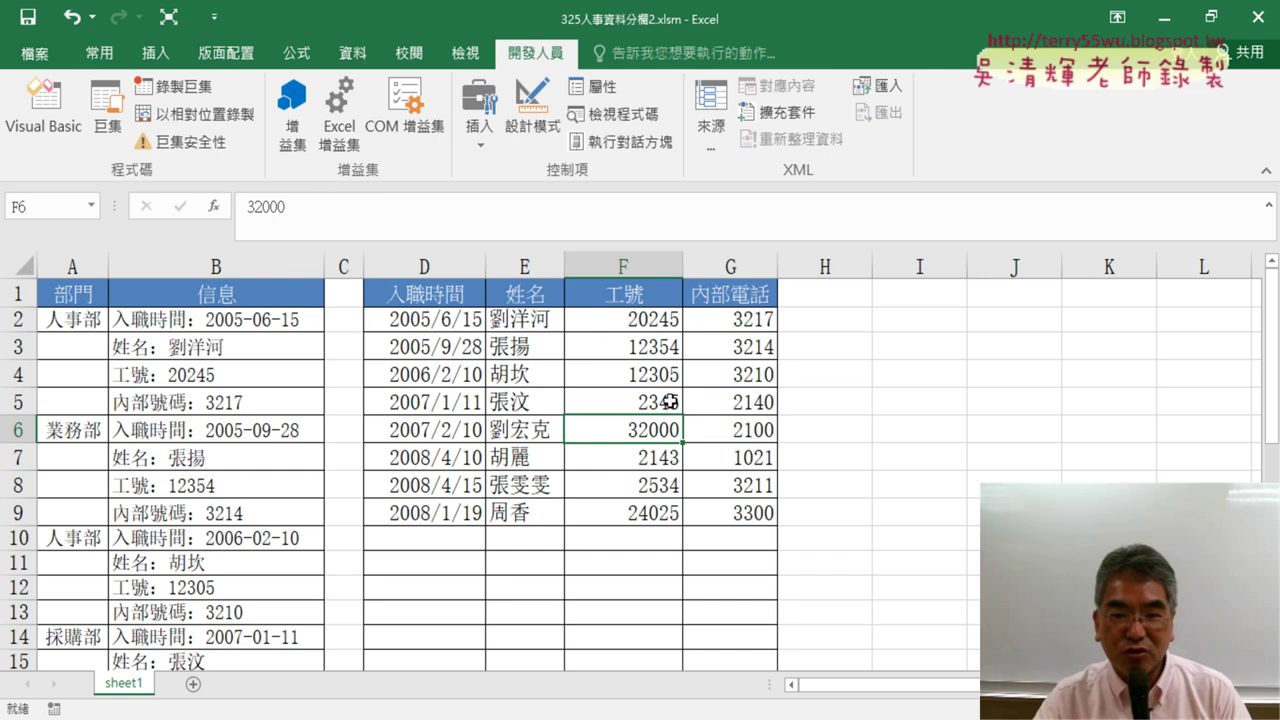
left_click(660, 401)
left_click(44, 110)
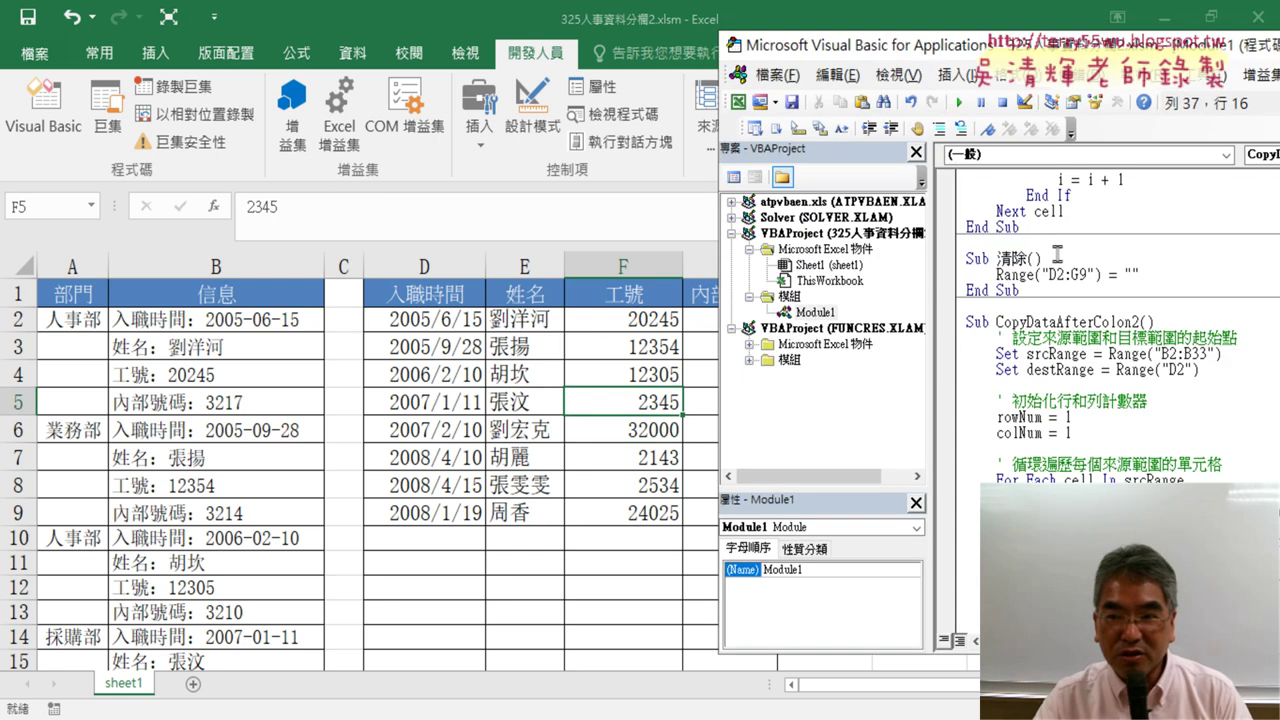
Run the 清除 macro to empty D2:G9
left_click(1062, 274)
left_click(959, 102)
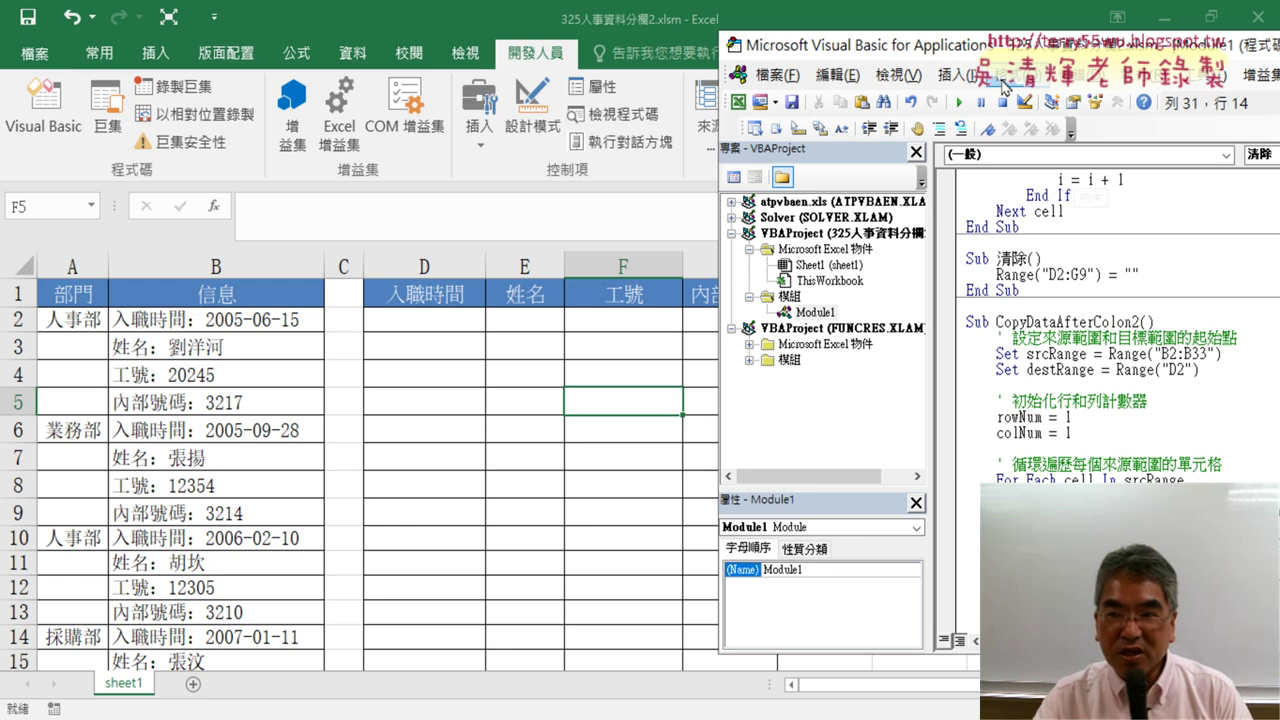
left_click_drag(1003, 45, 951, 34)
Set a breakpoint on the NumberFormat line and run AddBordersAndCopyDataAfterColon until it pauses
scroll(1063, 325, "down", 8)
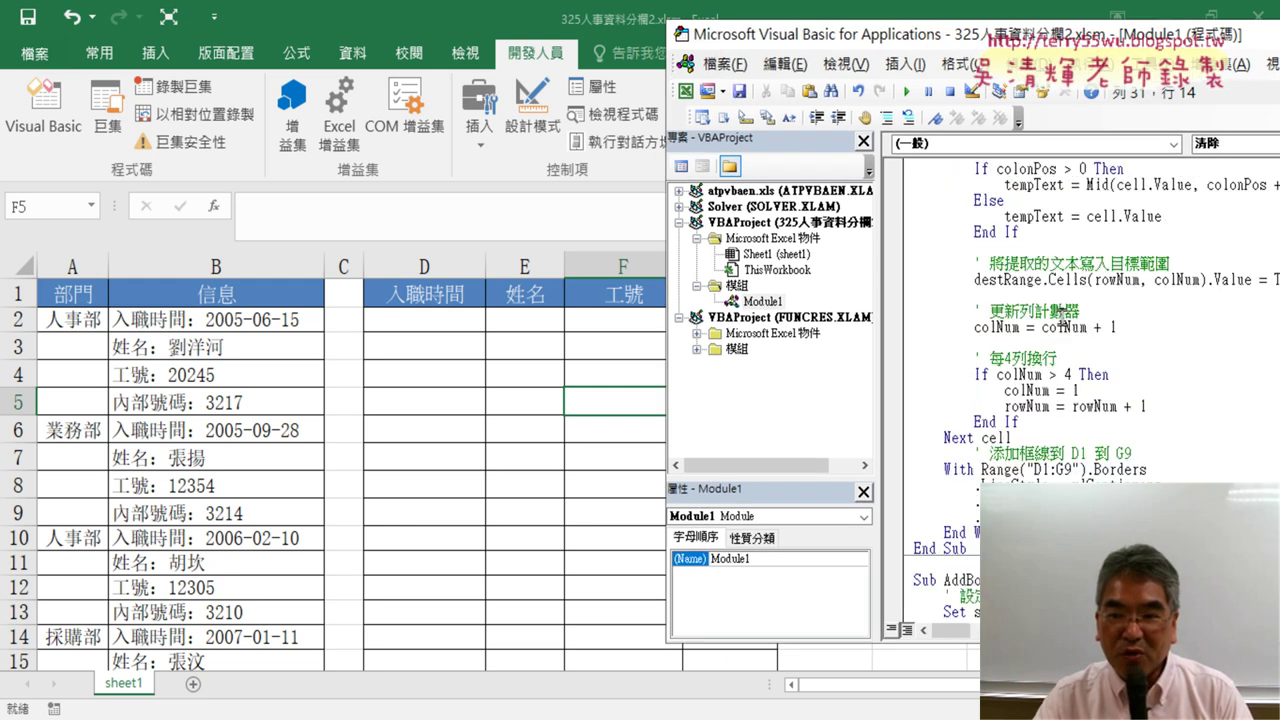
scroll(1063, 325, "down", 6)
scroll(1063, 325, "down", 2)
scroll(1064, 366, "down", 3)
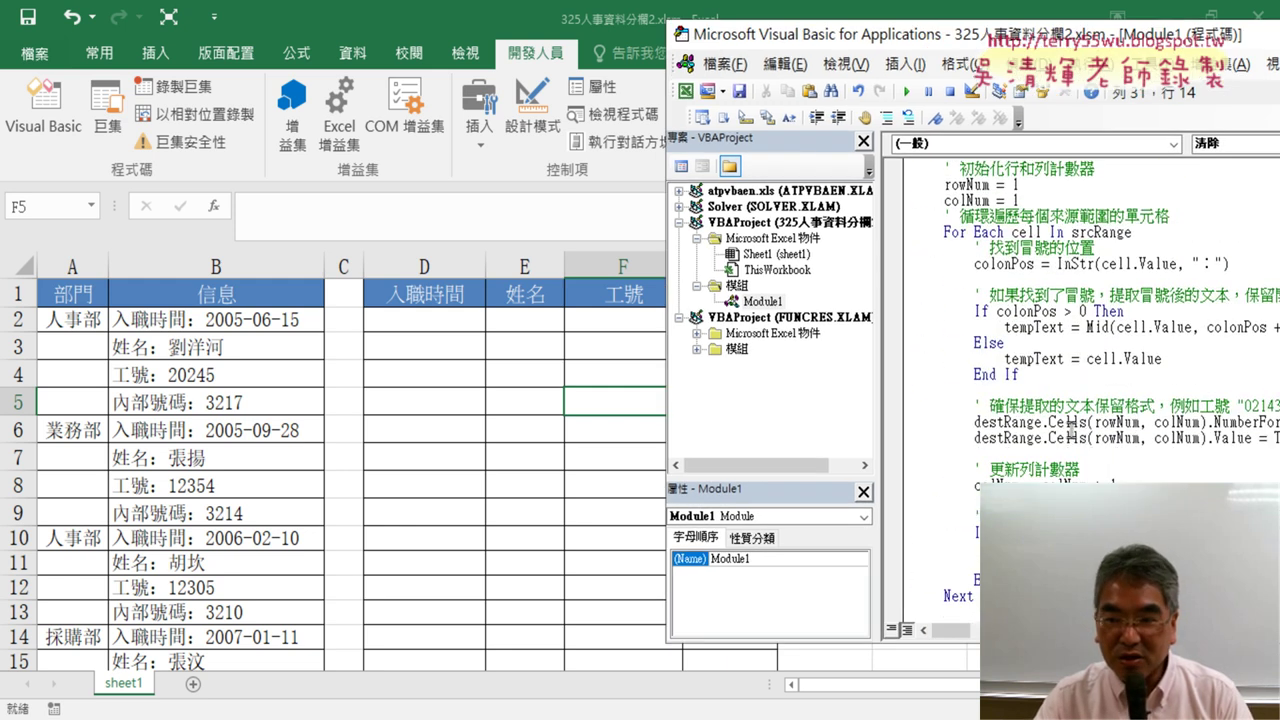
left_click(894, 422)
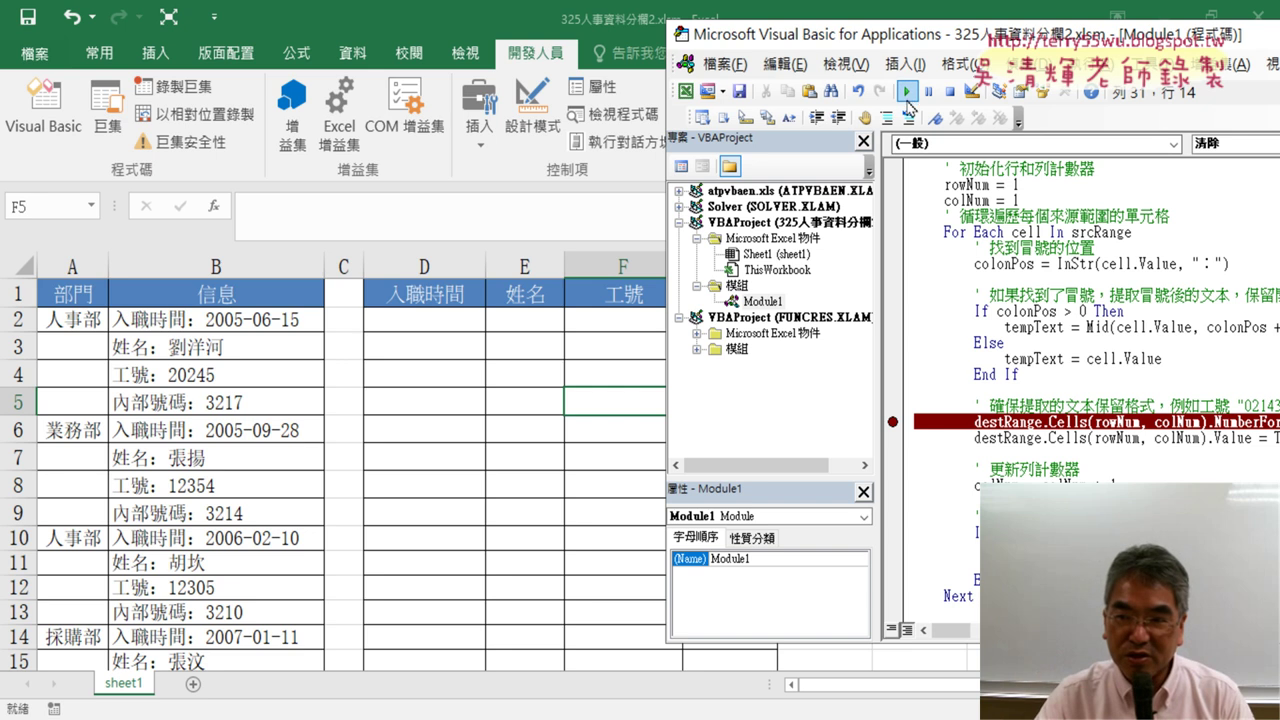
left_click(1020, 292)
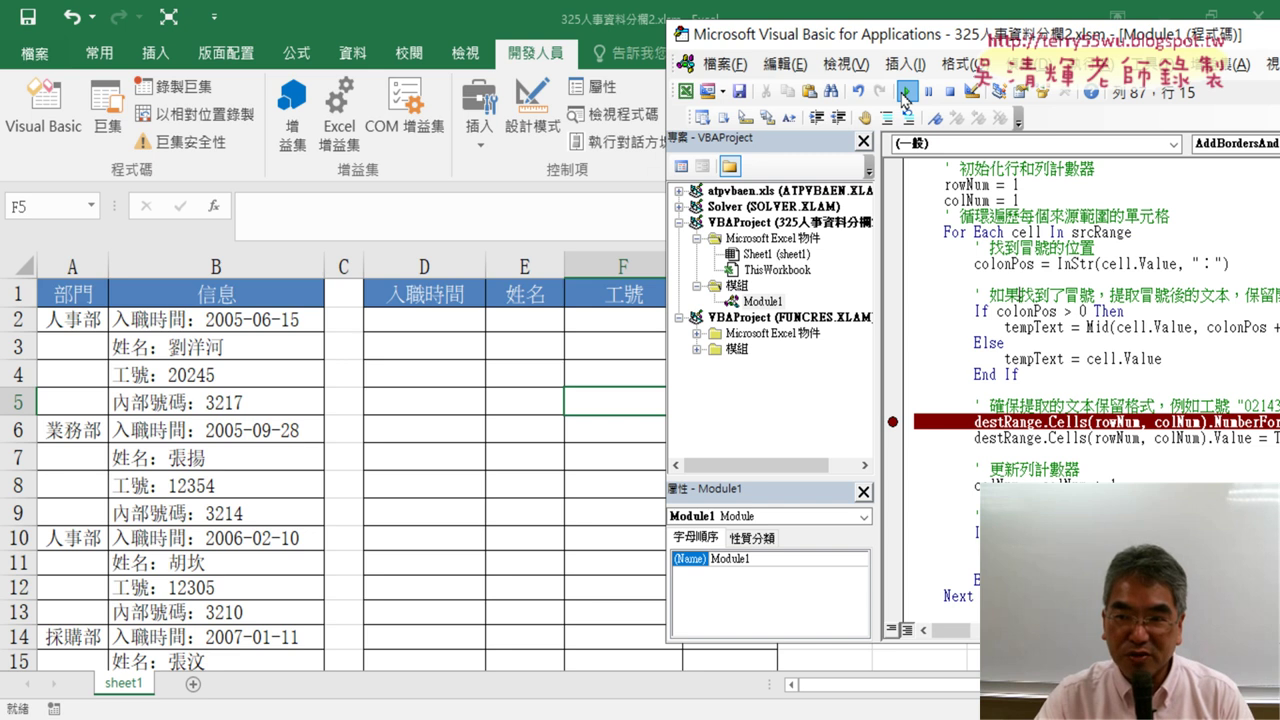
left_click(905, 93)
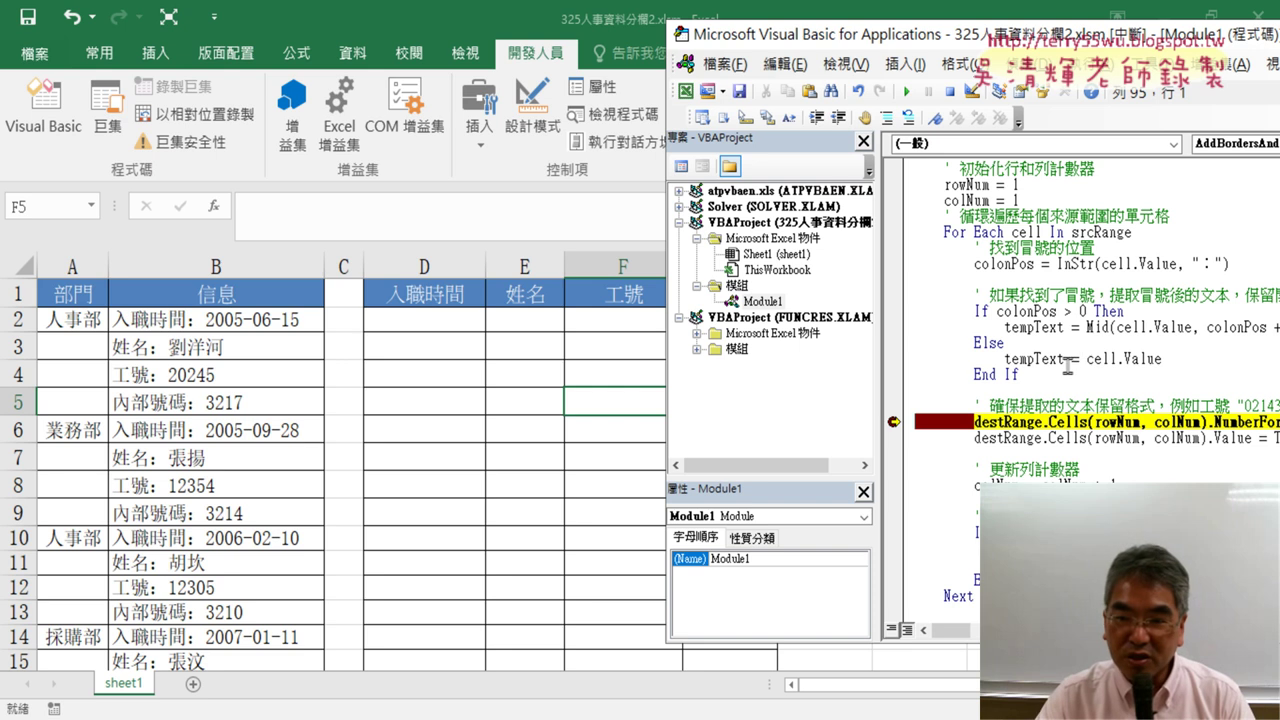
Step and continue through the macro until row 2 of D:G is filled
key("F8")
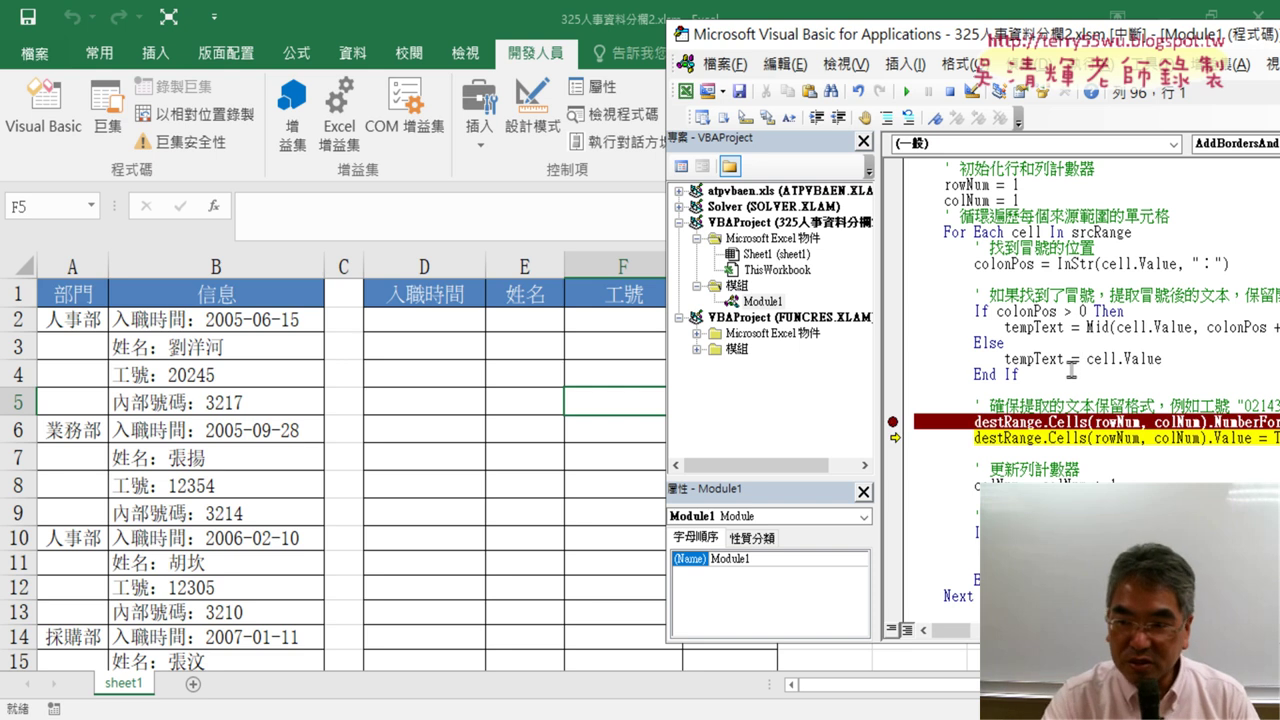
mouse_move(1108, 422)
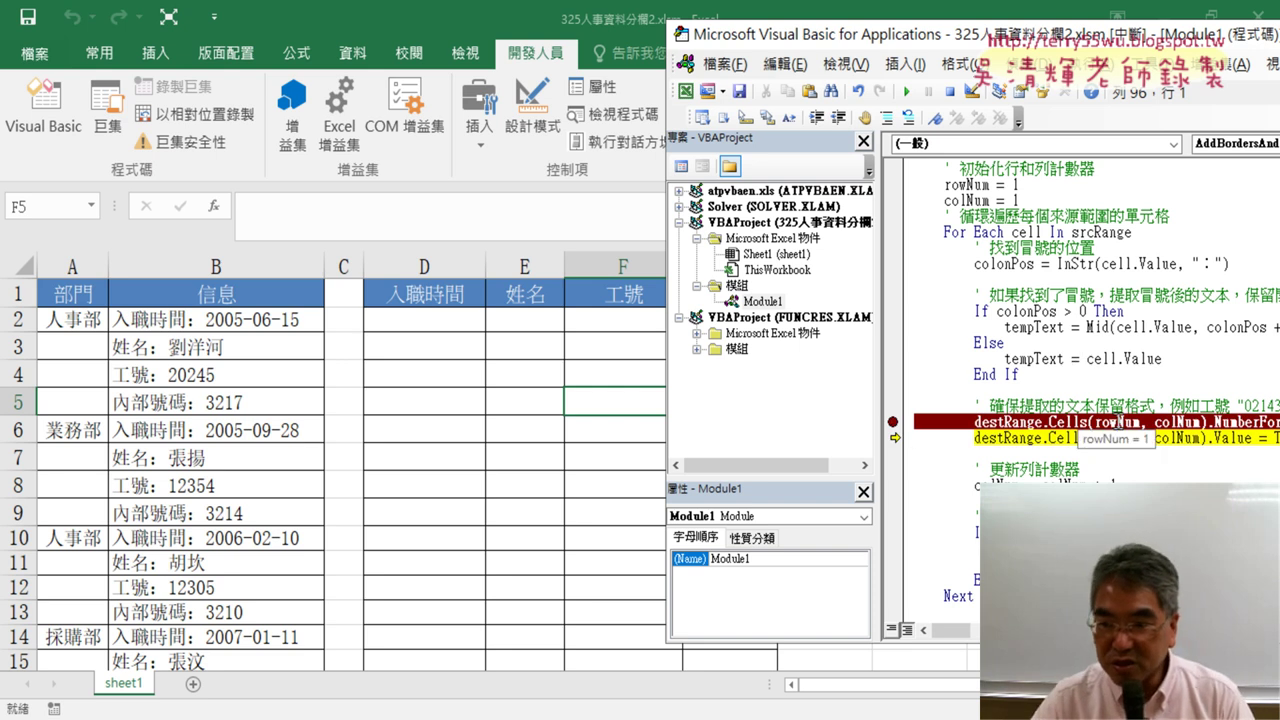
mouse_move(1172, 424)
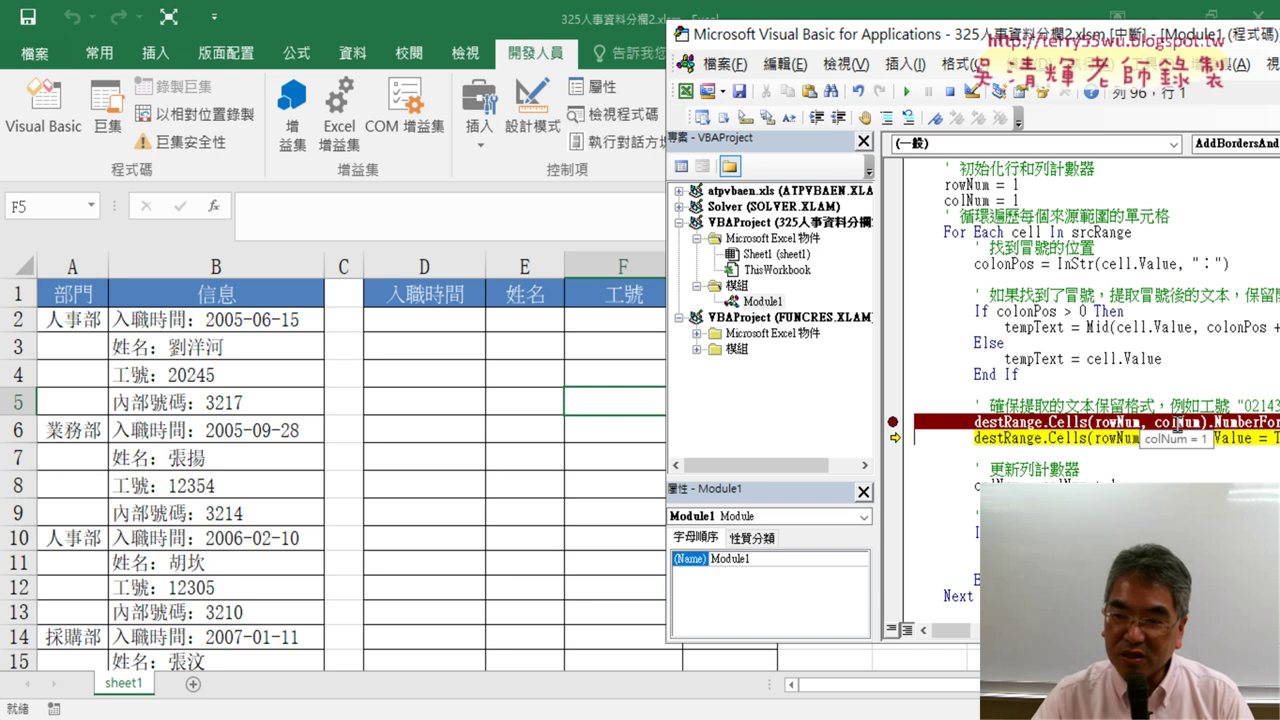
left_click(907, 91)
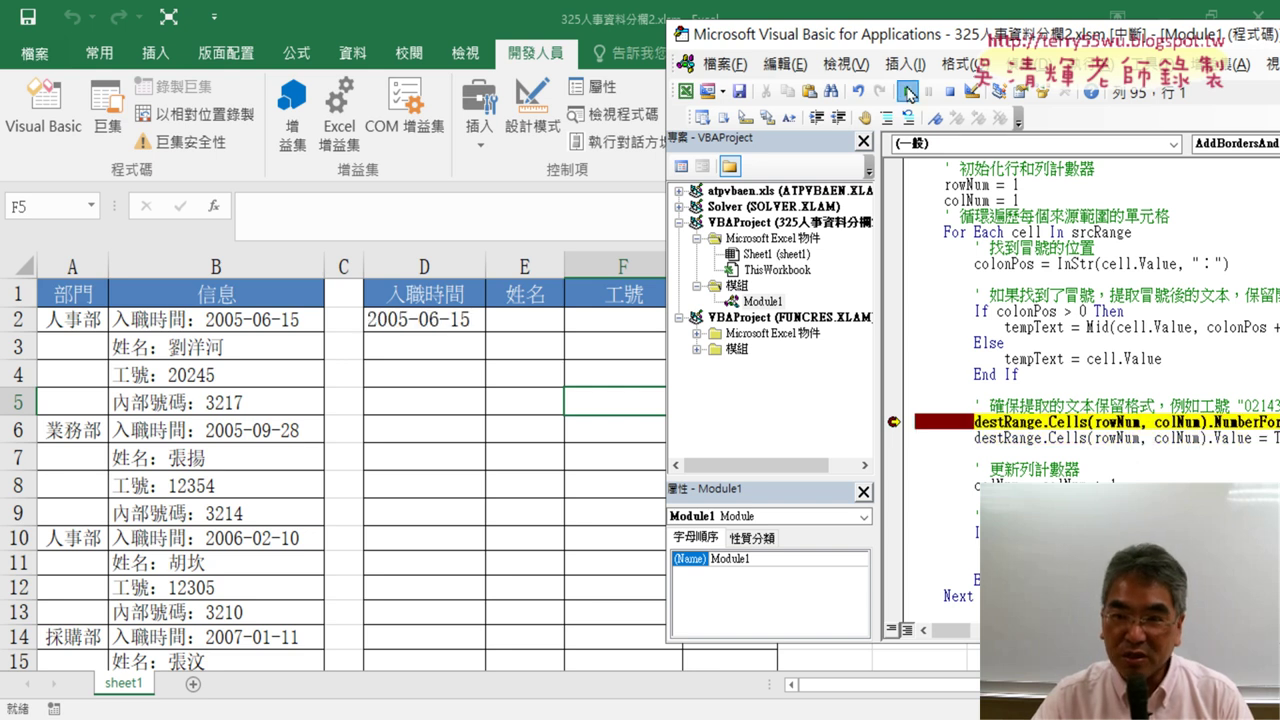
left_click(907, 91)
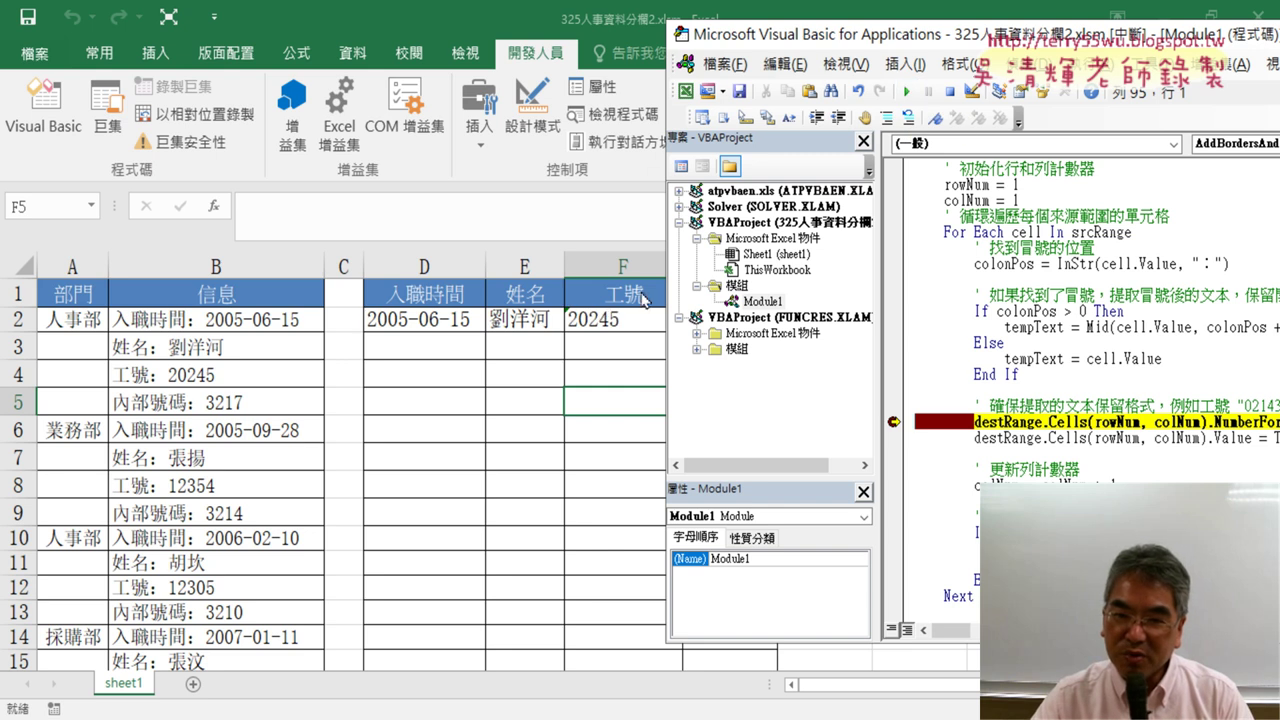
left_click(911, 91)
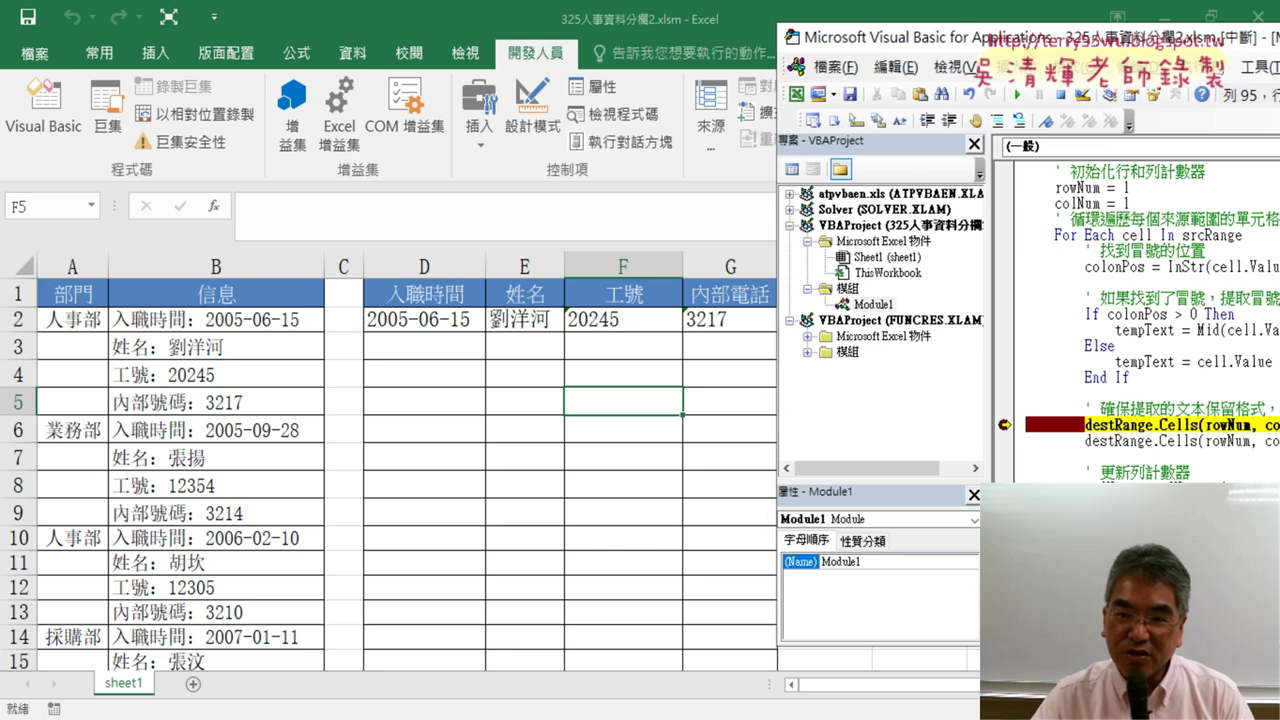
Remove the breakpoint, finish the macro for rows 3–9, and inspect the IDs in column F
left_click(1008, 424)
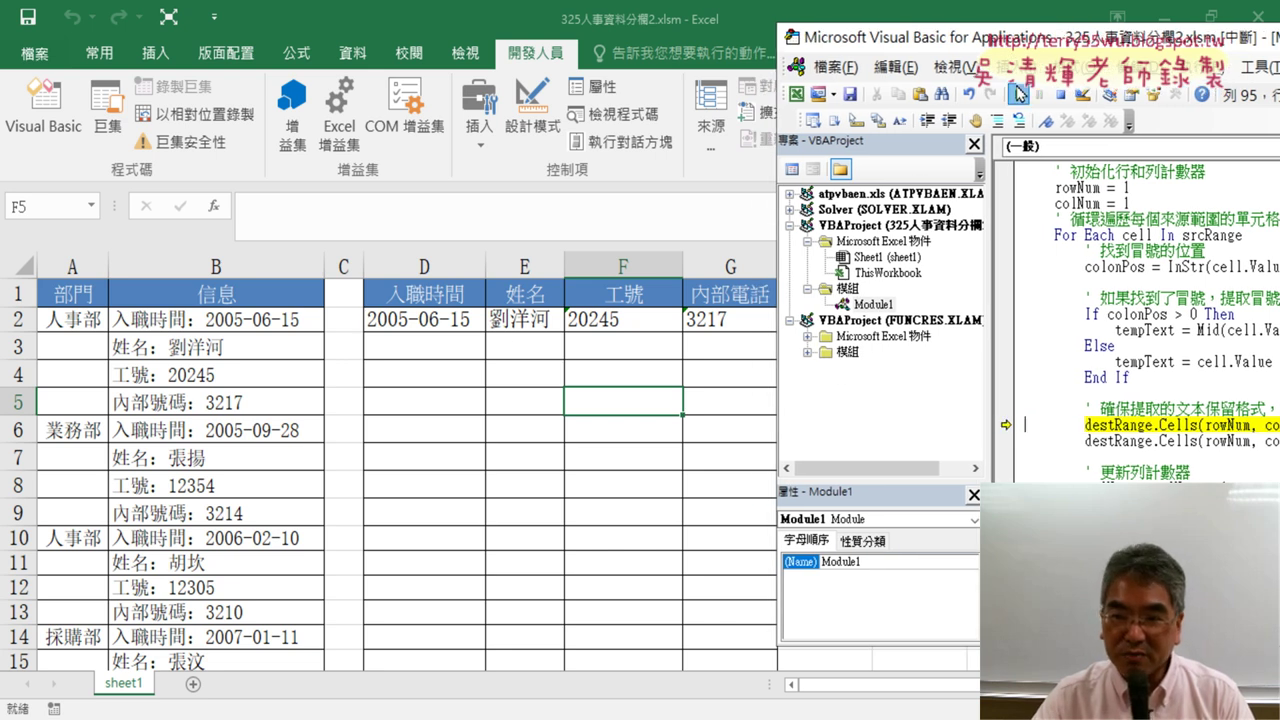
left_click(1018, 94)
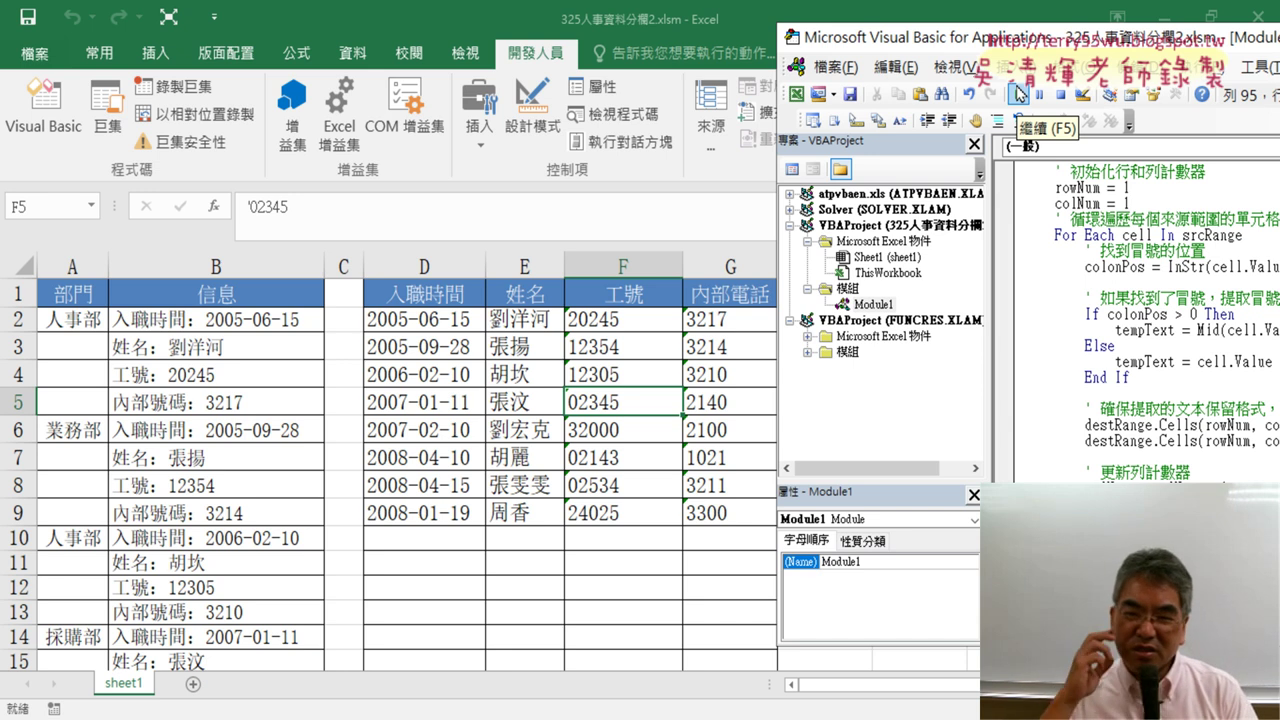
left_click(632, 264)
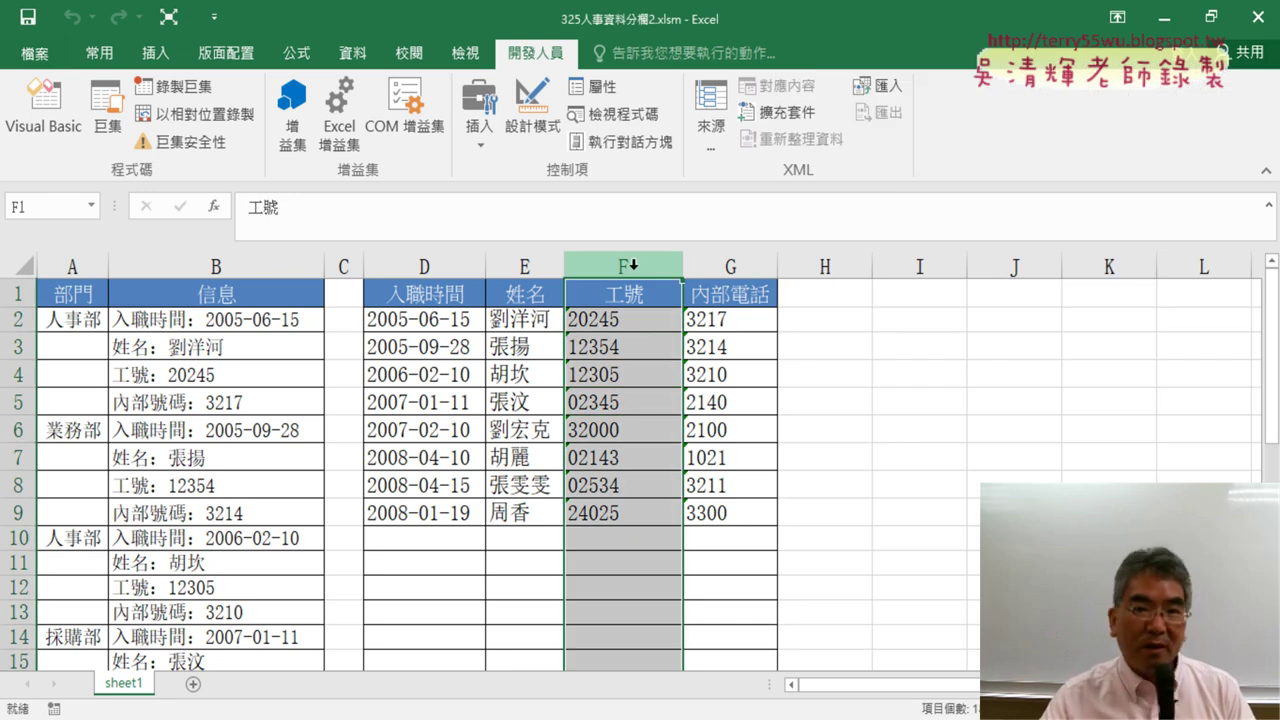
left_click(44, 108)
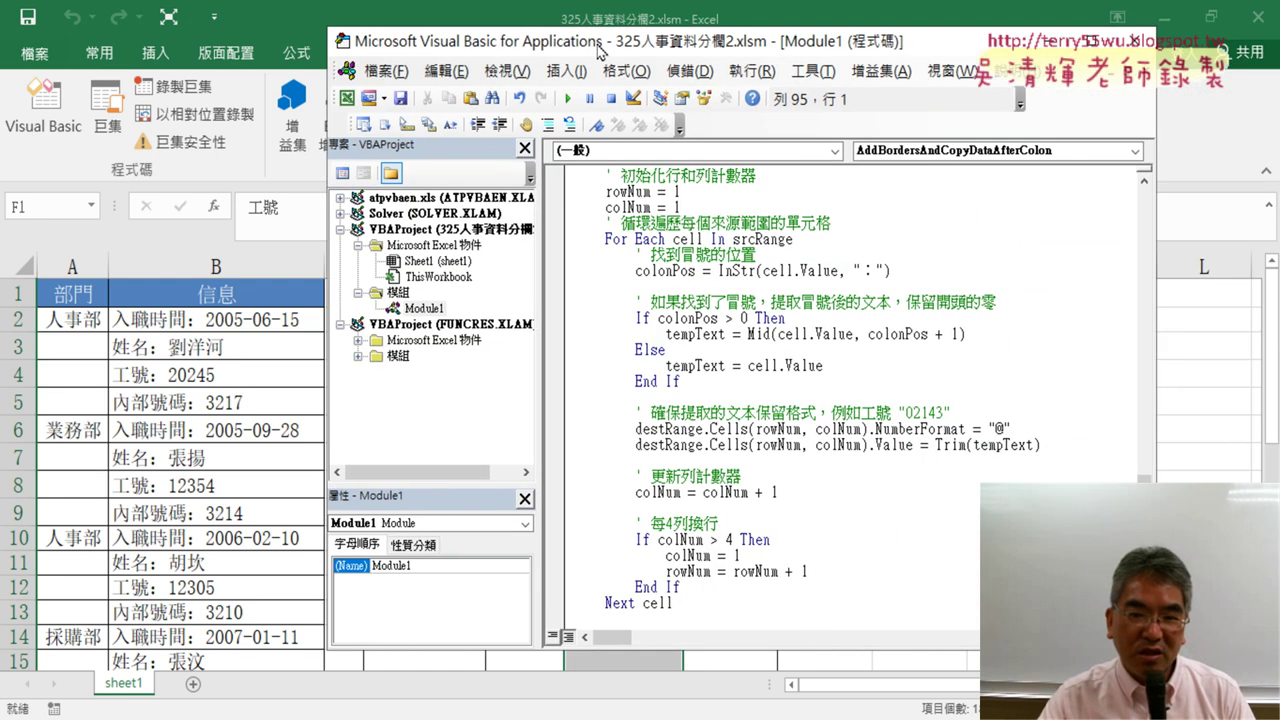
Review the NumberFormat = "@" line and the colNum counter in the macro code
left_click_drag(952, 50, 538, 50)
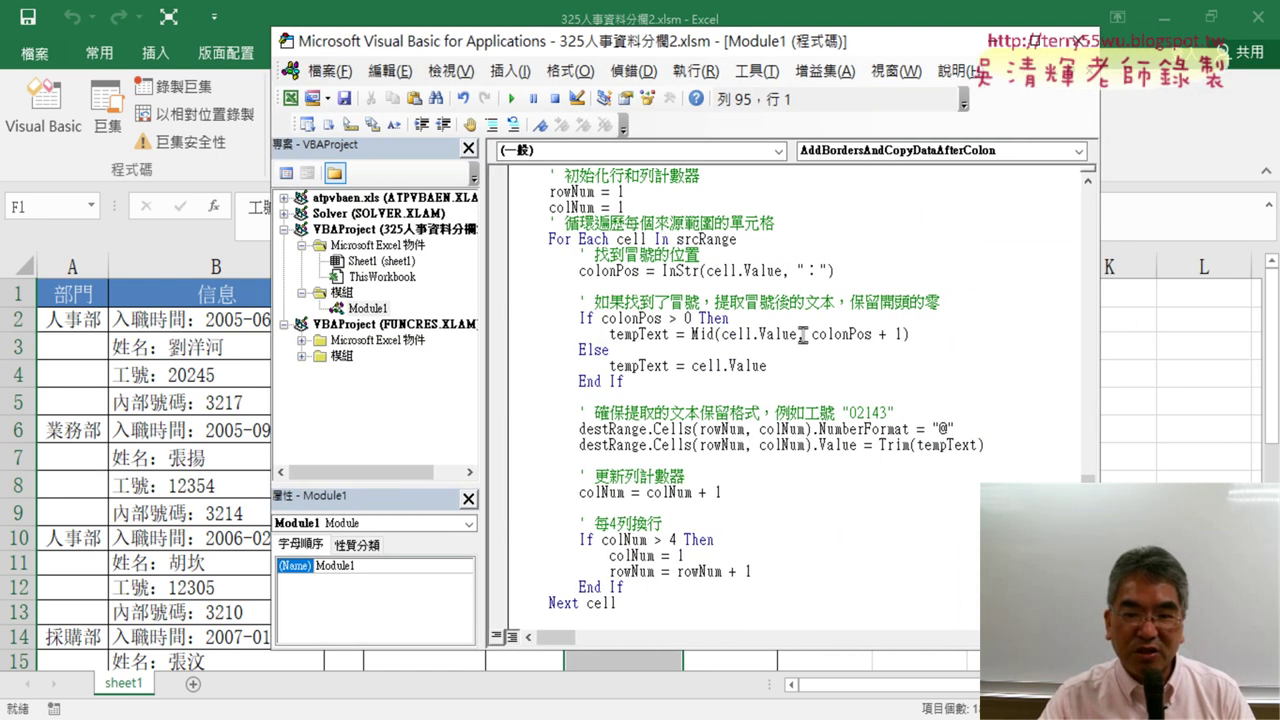
scroll(802, 334, "down", 1)
scroll(784, 370, "down", 2)
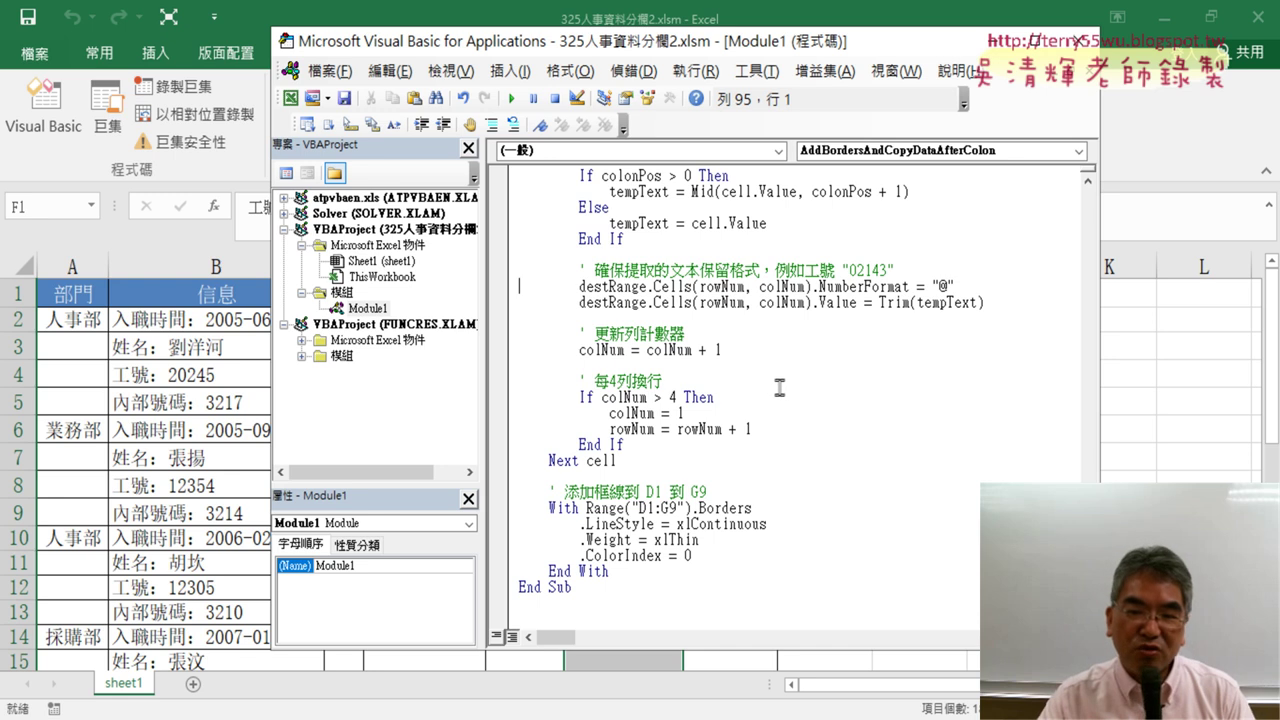
left_click_drag(975, 280, 535, 288)
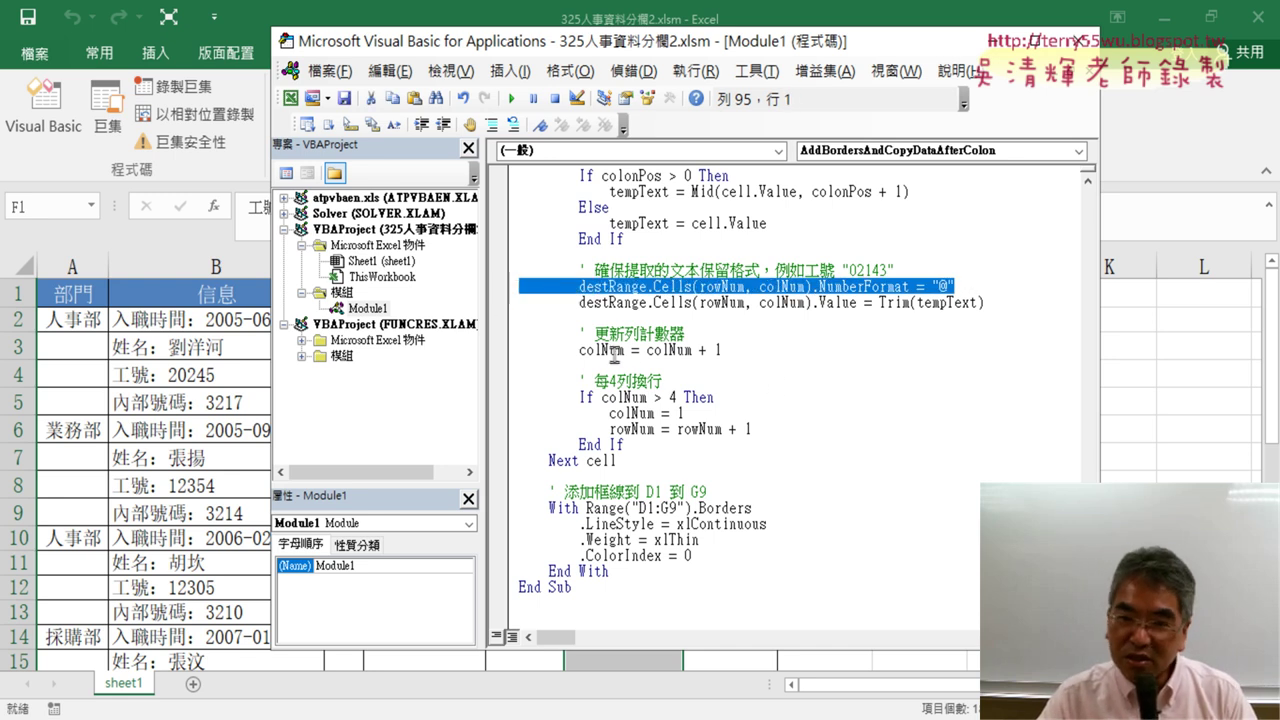
left_click_drag(646, 350, 688, 350)
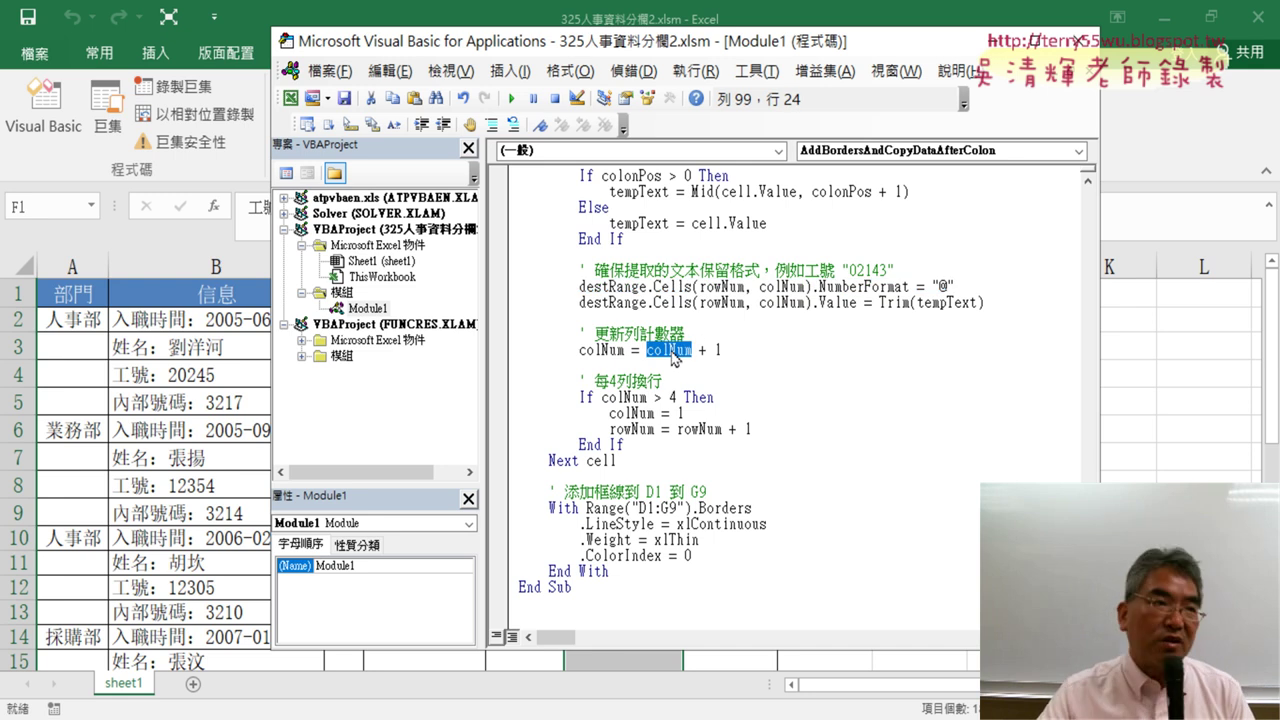
left_click_drag(800, 49, 837, 50)
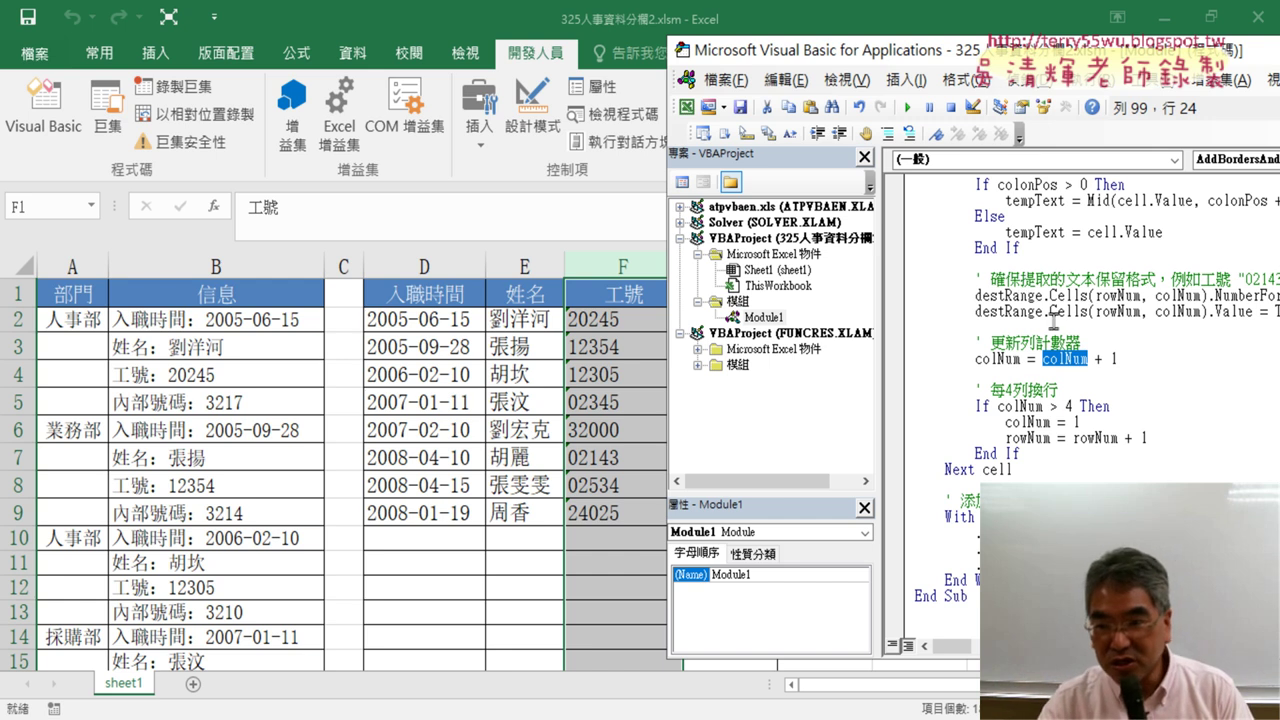
Delete a blank line and select the whole AddBordersAndCopyDataAfterColon procedure to copy it
left_click_drag(1005, 327, 870, 325)
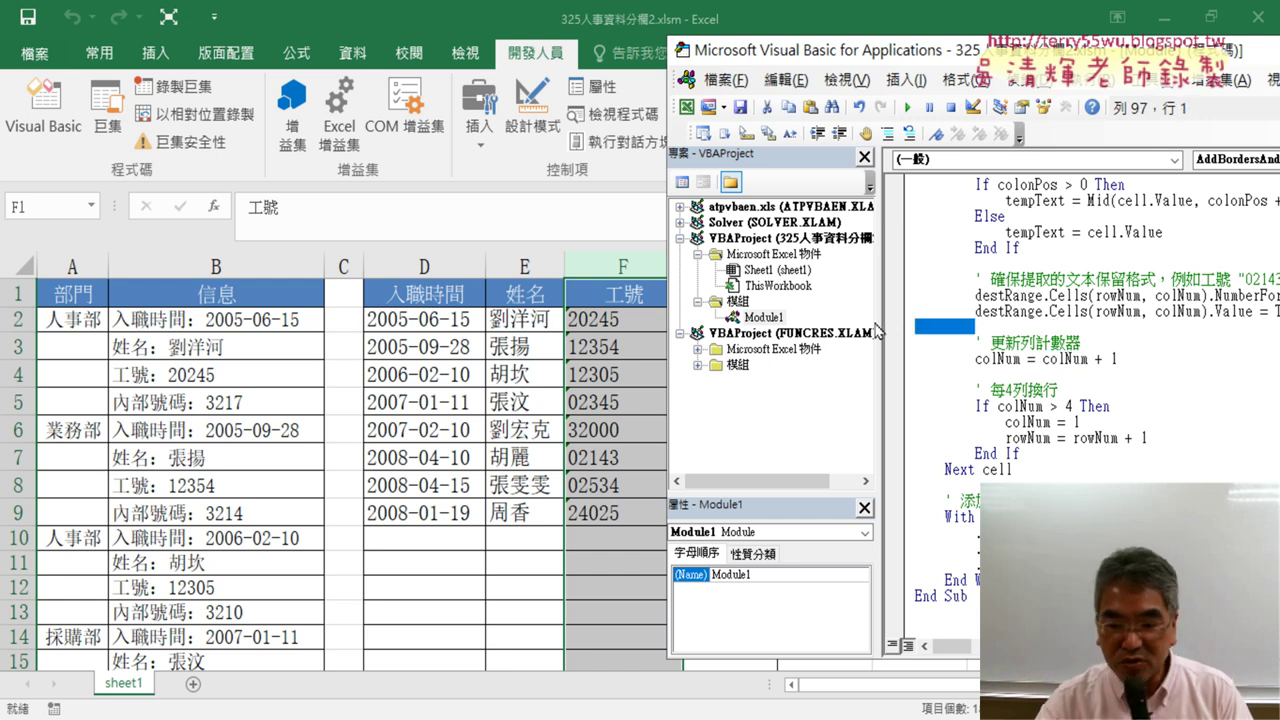
key("Delete")
key("ctrl+End")
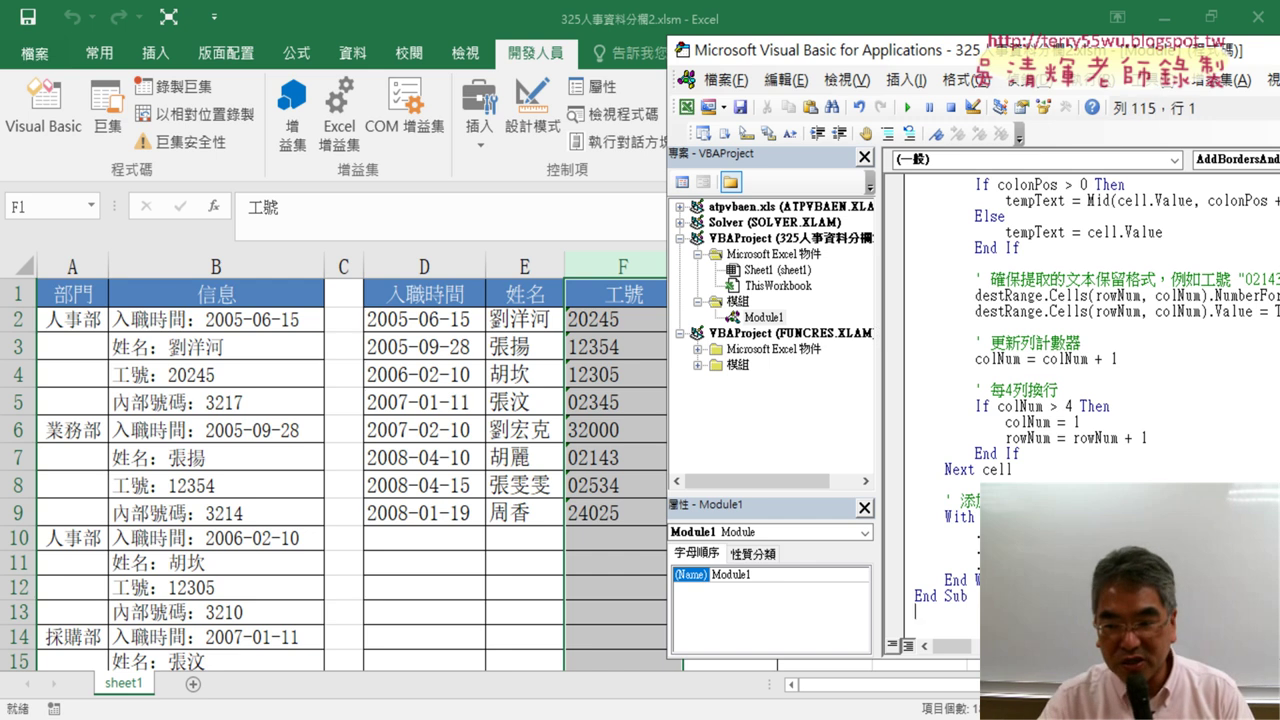
mouse_move(914, 612)
left_mouse_down()
mouse_move(893, 224)
mouse_move(893, 354)
left_mouse_up()
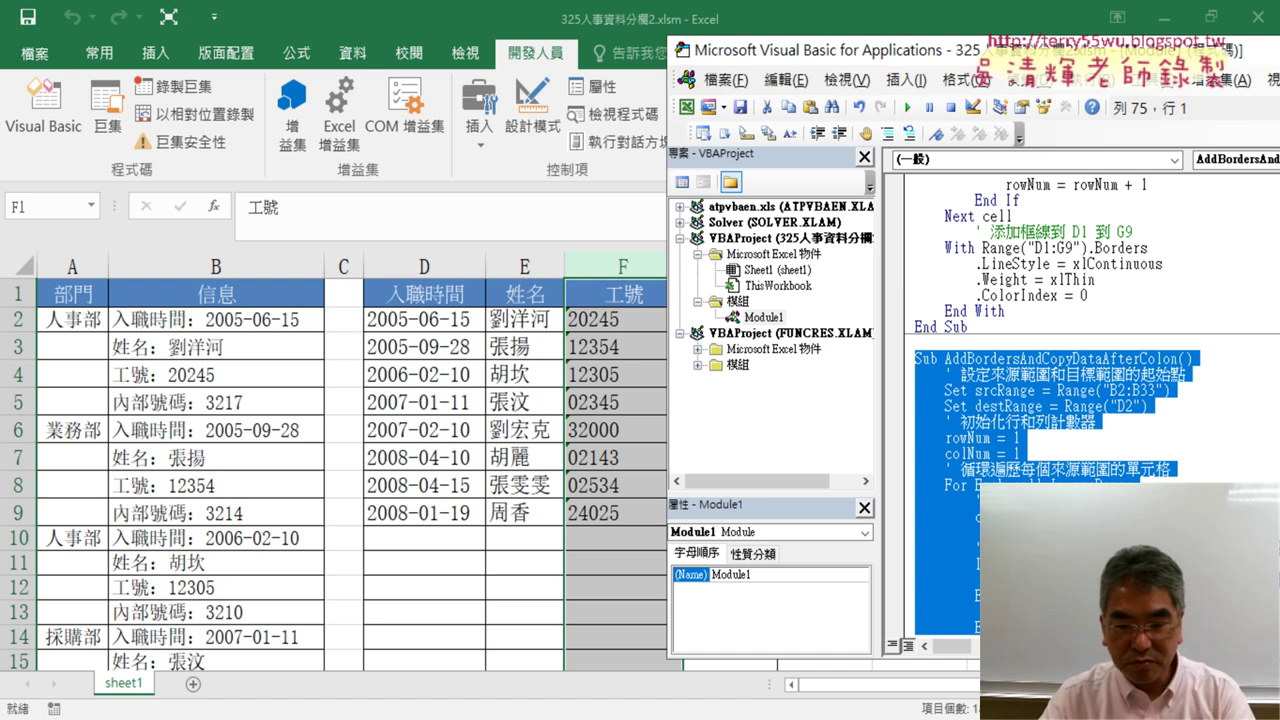
Paste the copied macro below the earlier End Sub in the 325人事資料分欄 document
key("alt+Tab")
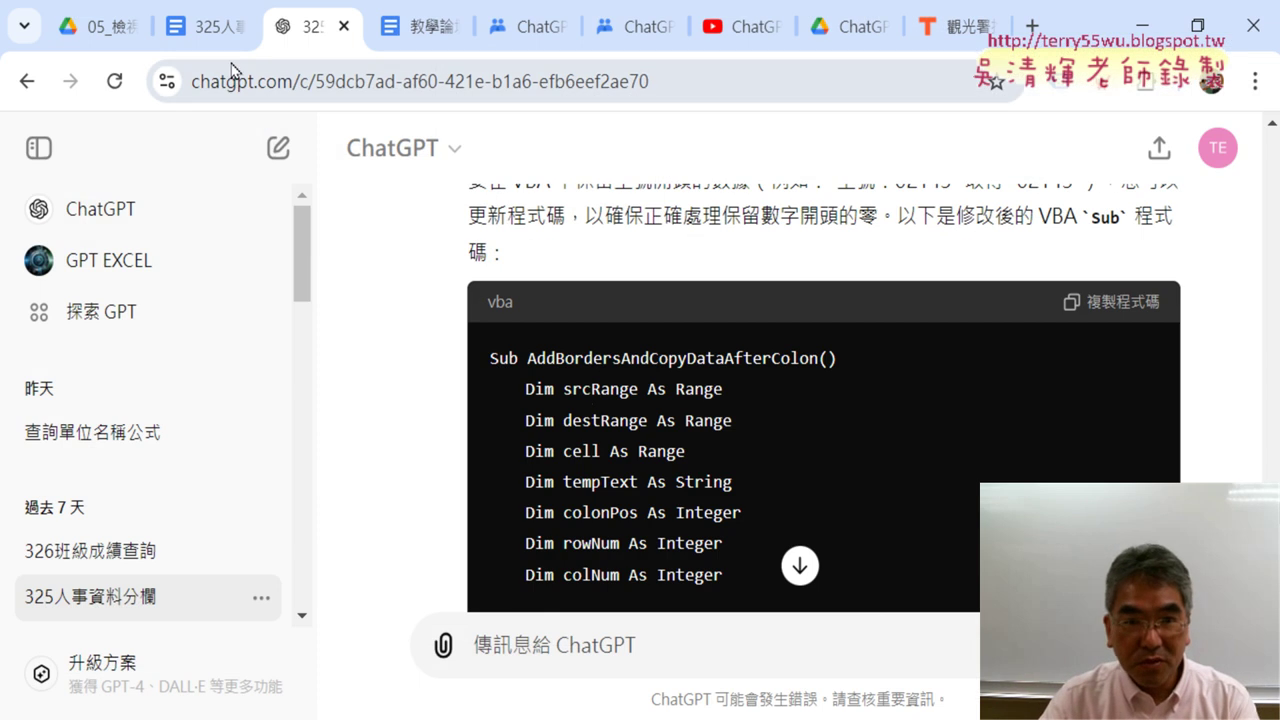
left_click(212, 27)
scroll(494, 388, "down", 5)
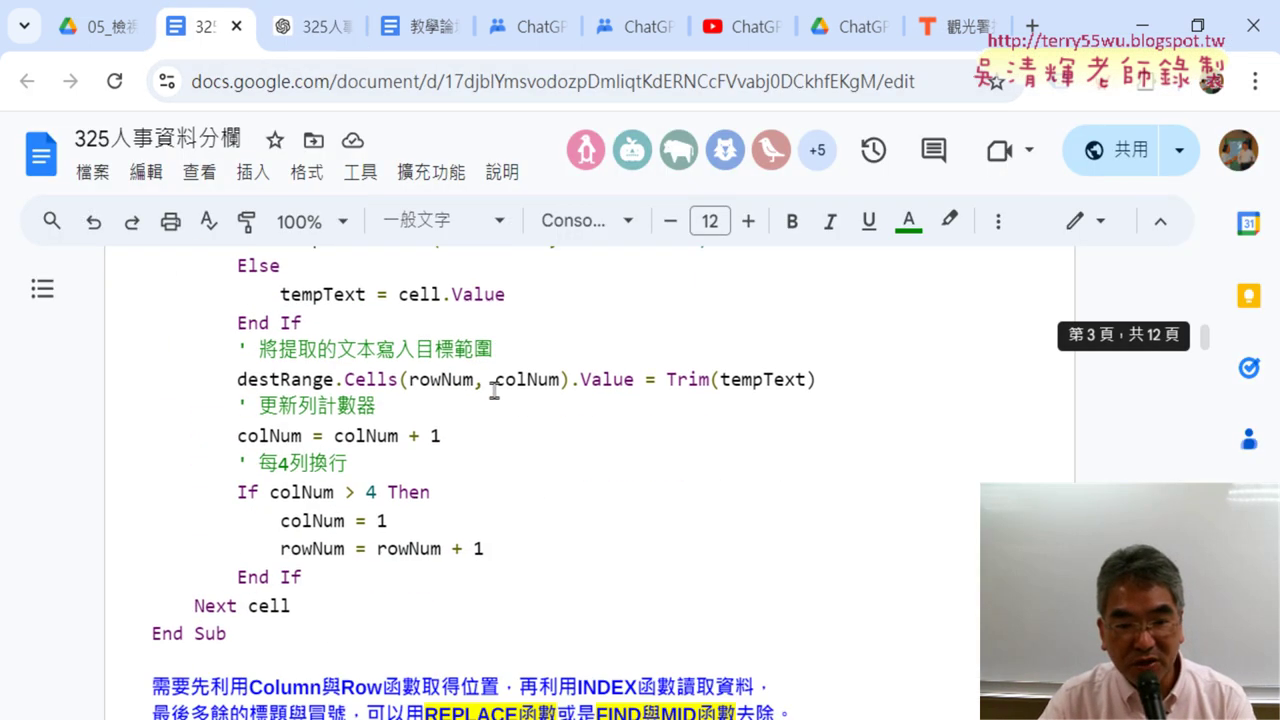
left_click(231, 399)
key("Return")
key("Return")
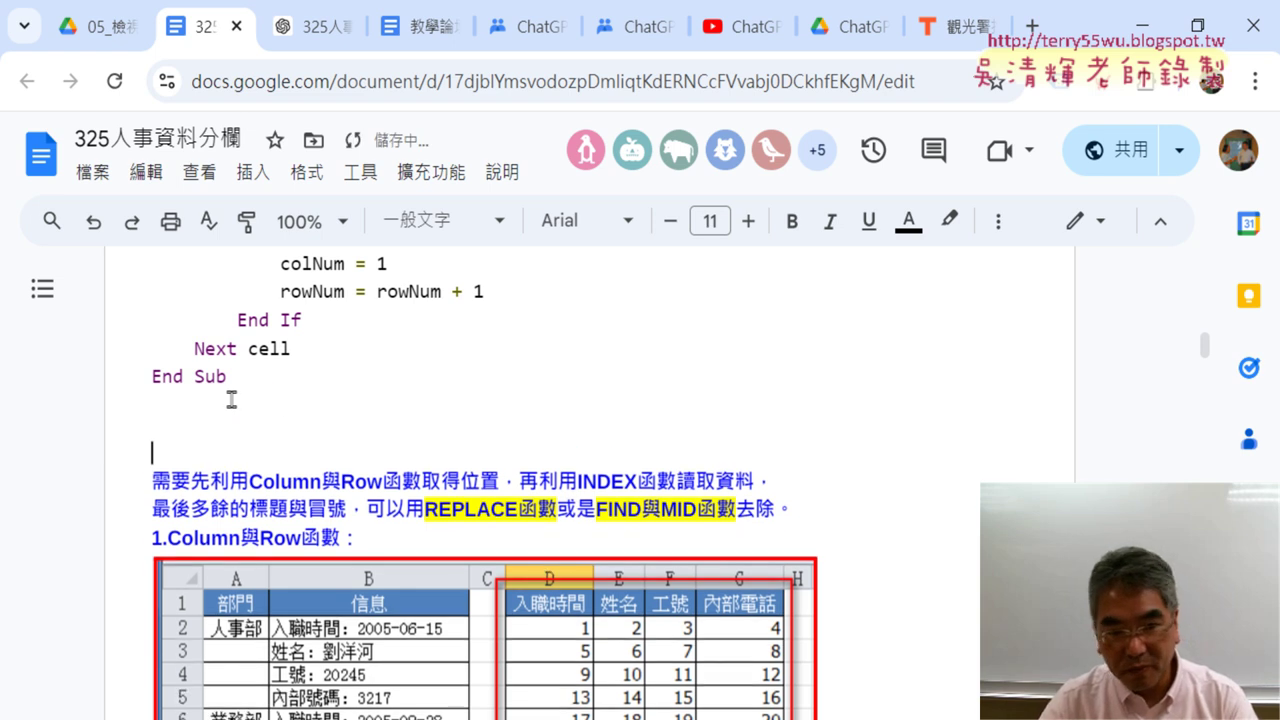
left_click(165, 425)
key("ctrl+v")
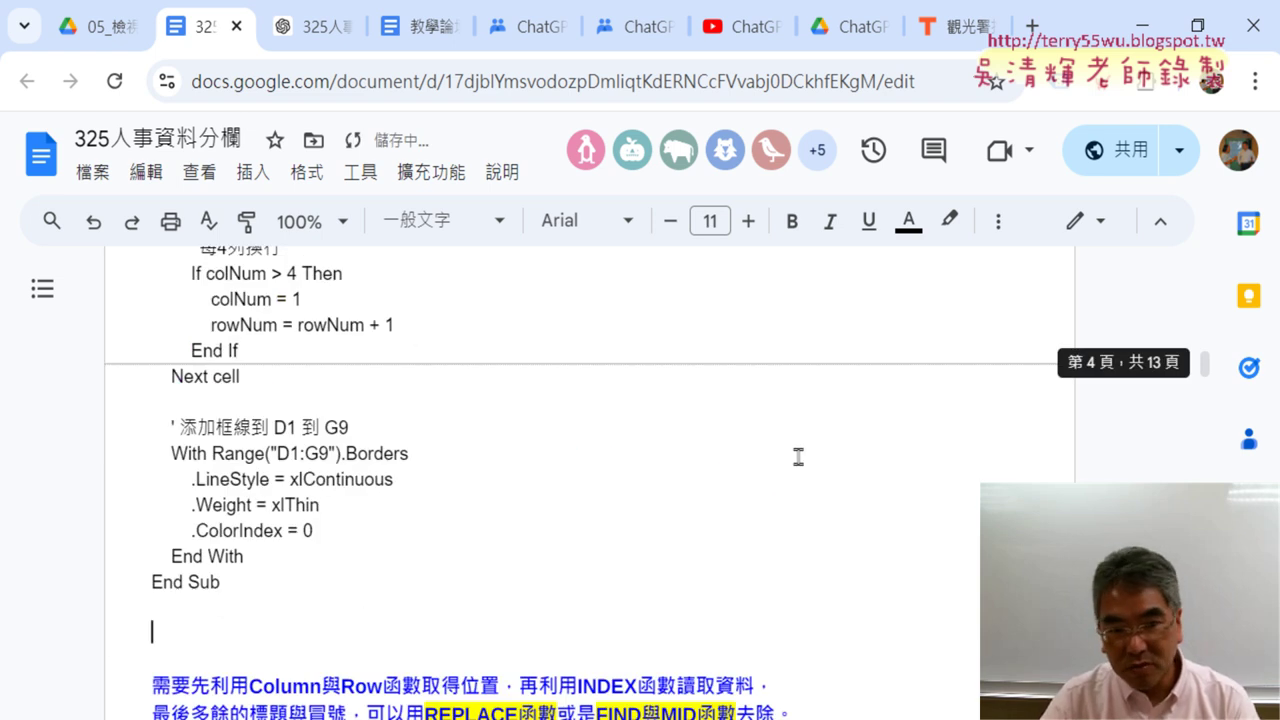